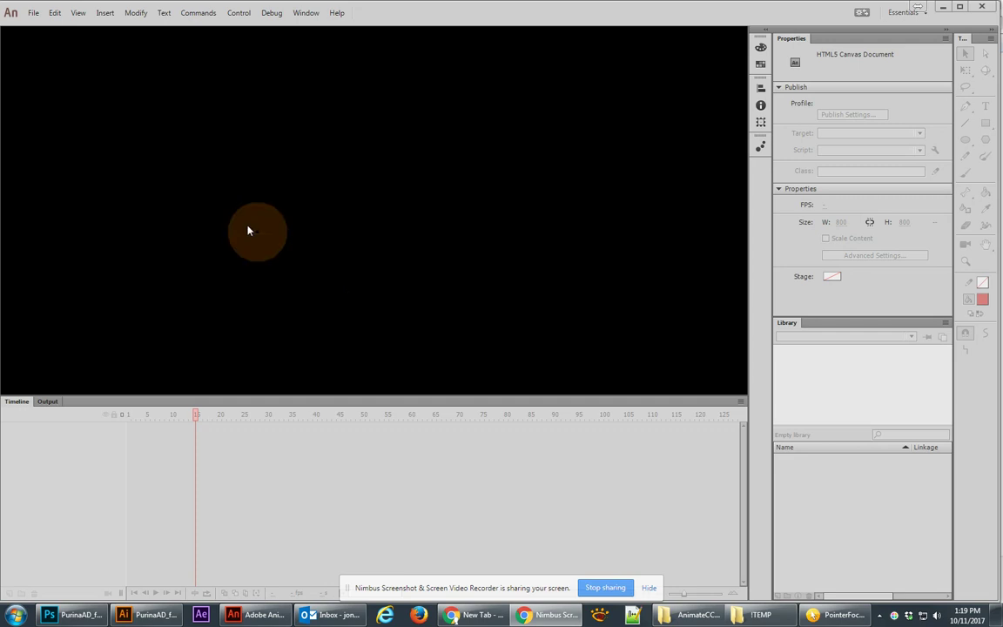
Open the File menu to begin a new document.
click(33, 12)
Create a new HTML5 Canvas document from the Sample Animation template and preview the elephant's walk pose.
click(50, 28)
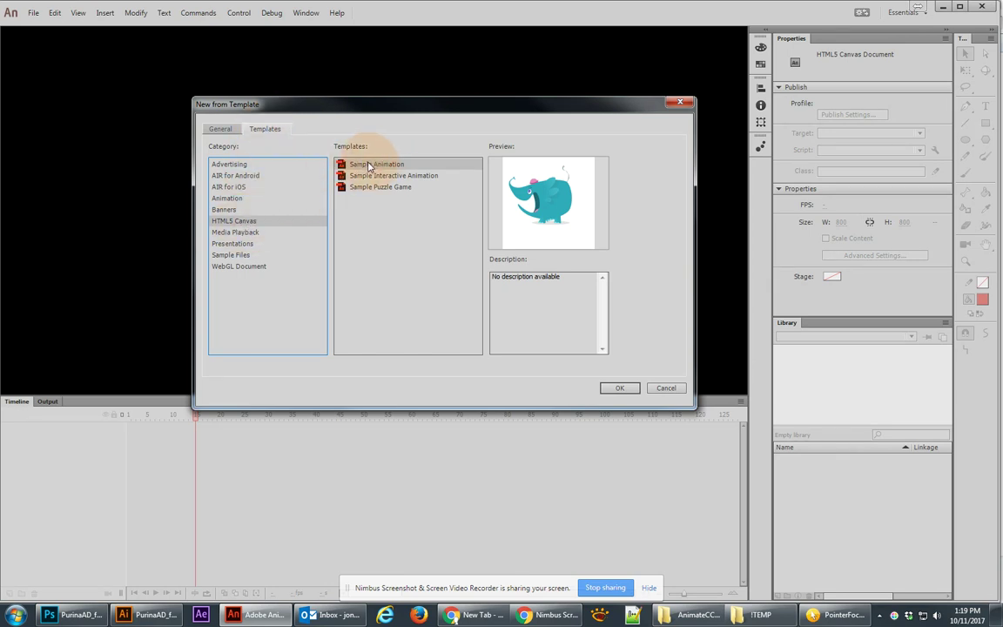
click(621, 387)
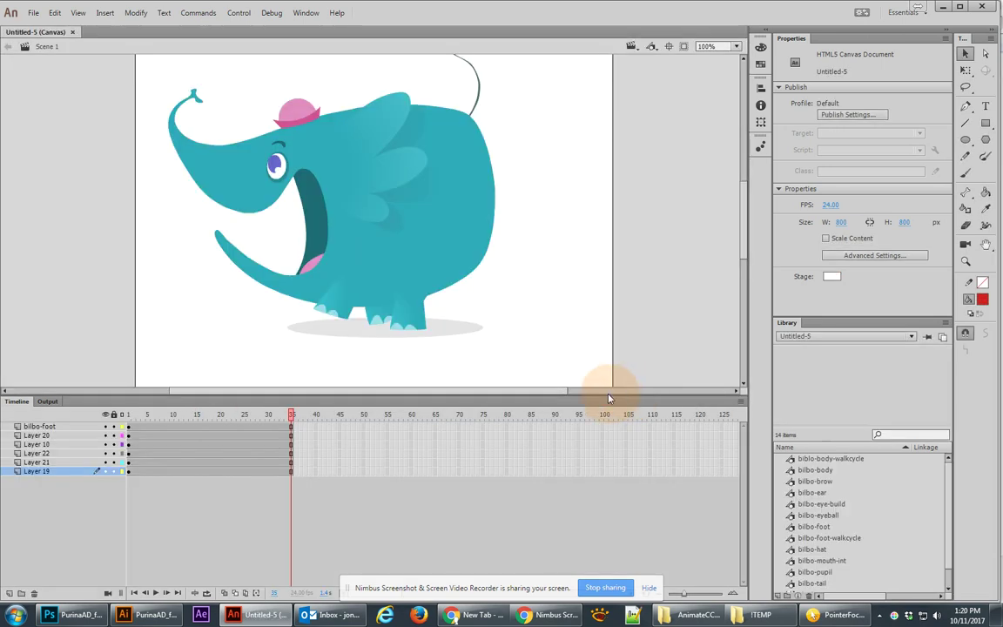
drag(288, 417, 126, 426)
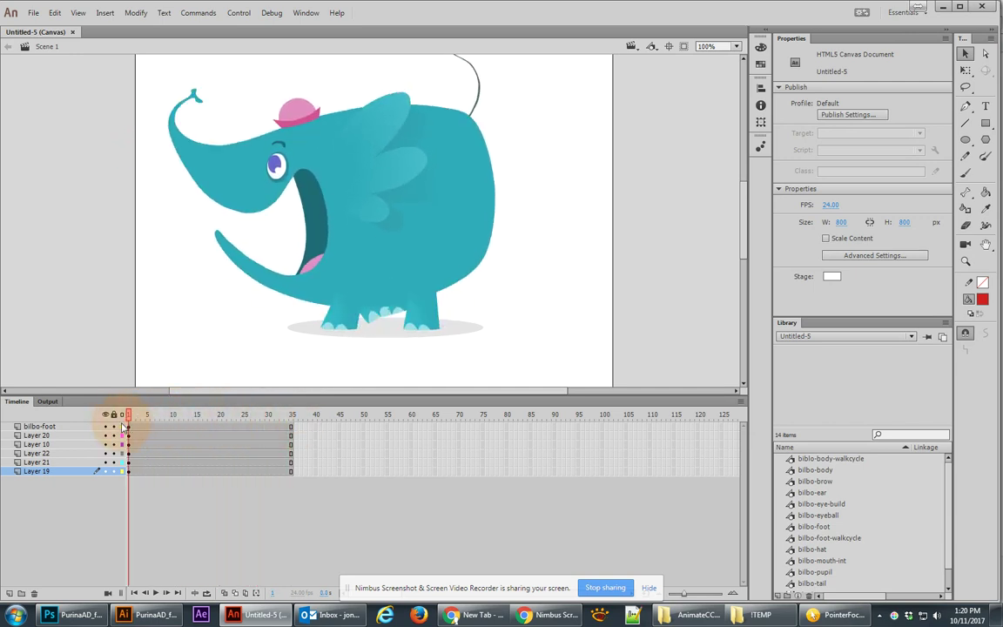
click(385, 206)
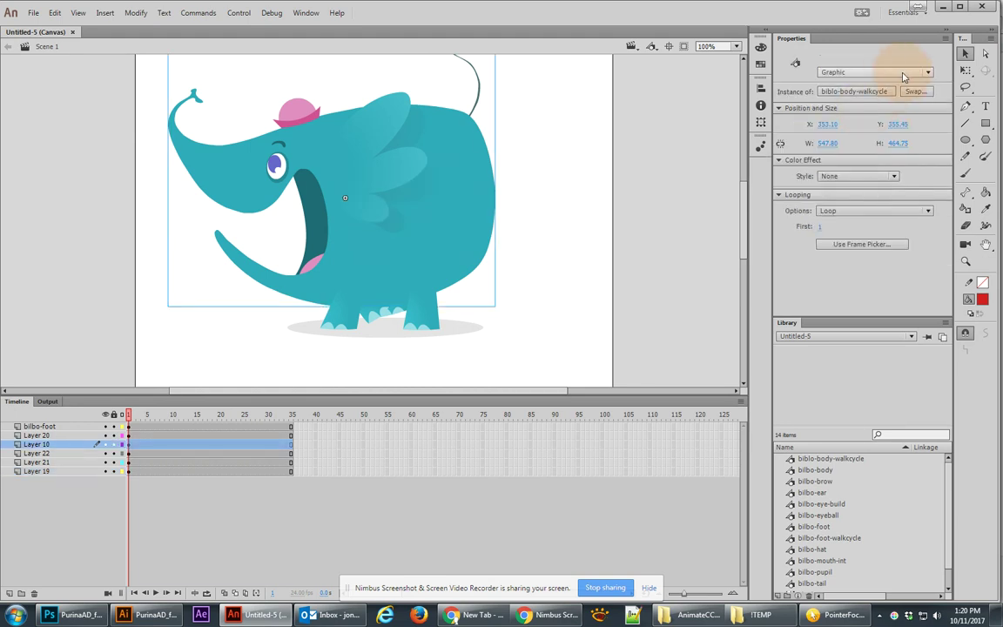
double_click(392, 205)
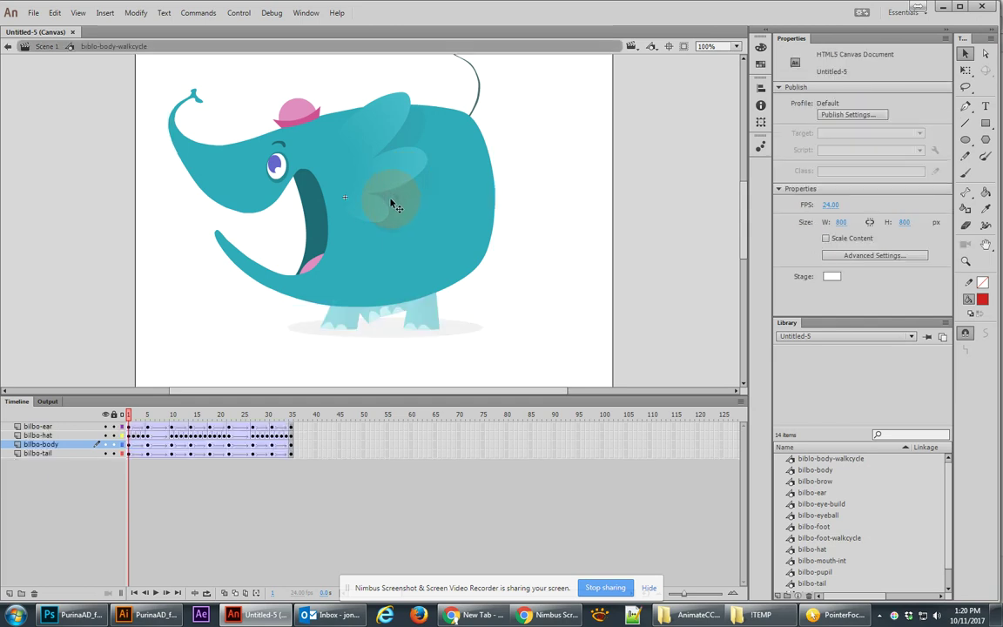
click(167, 416)
drag(168, 416, 301, 425)
click(476, 101)
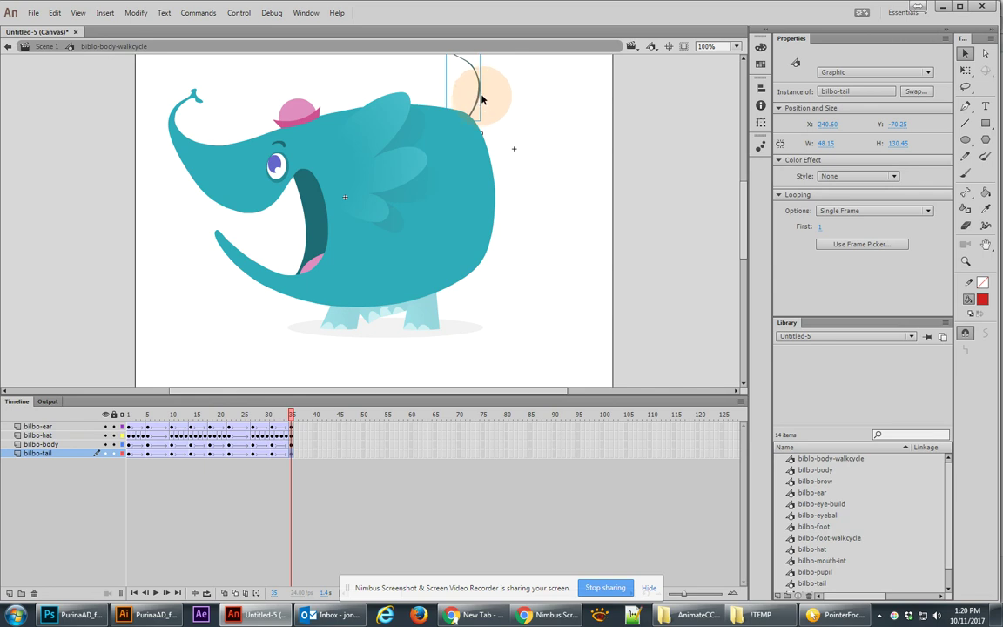
double_click(476, 108)
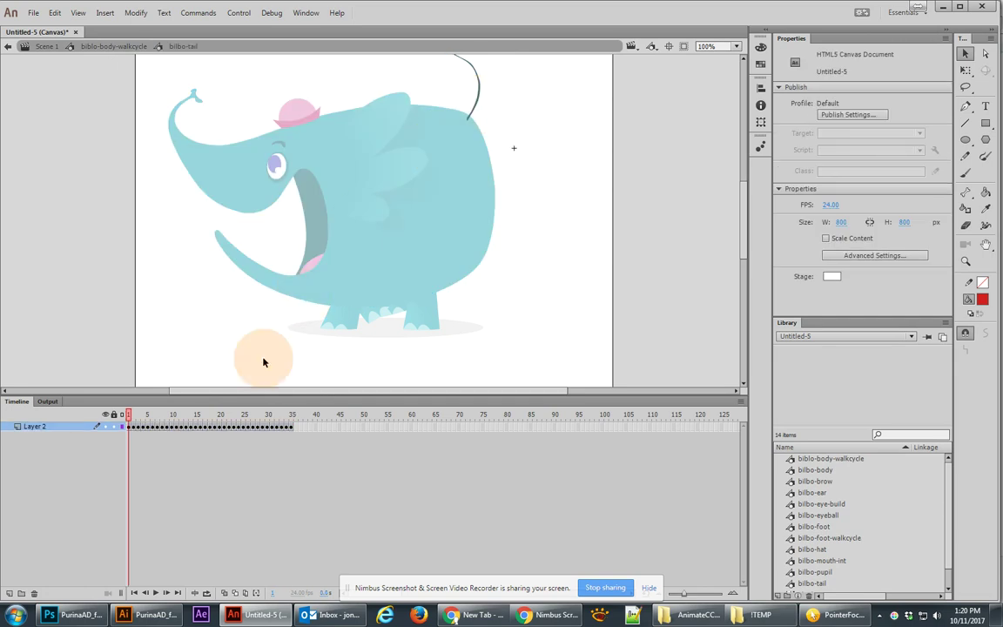
drag(191, 414, 137, 415)
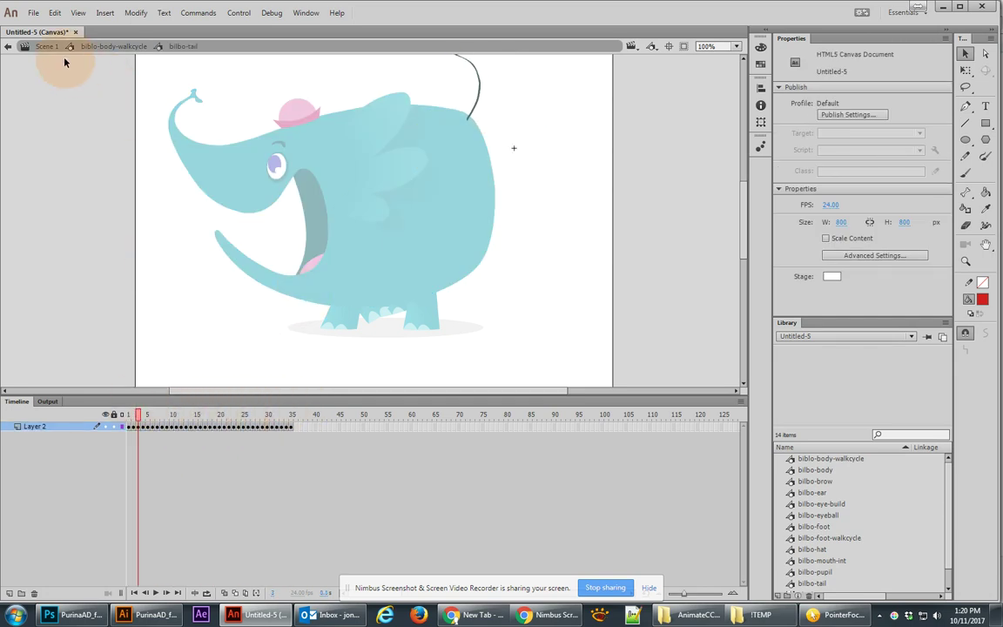
double_click(145, 98)
double_click(146, 98)
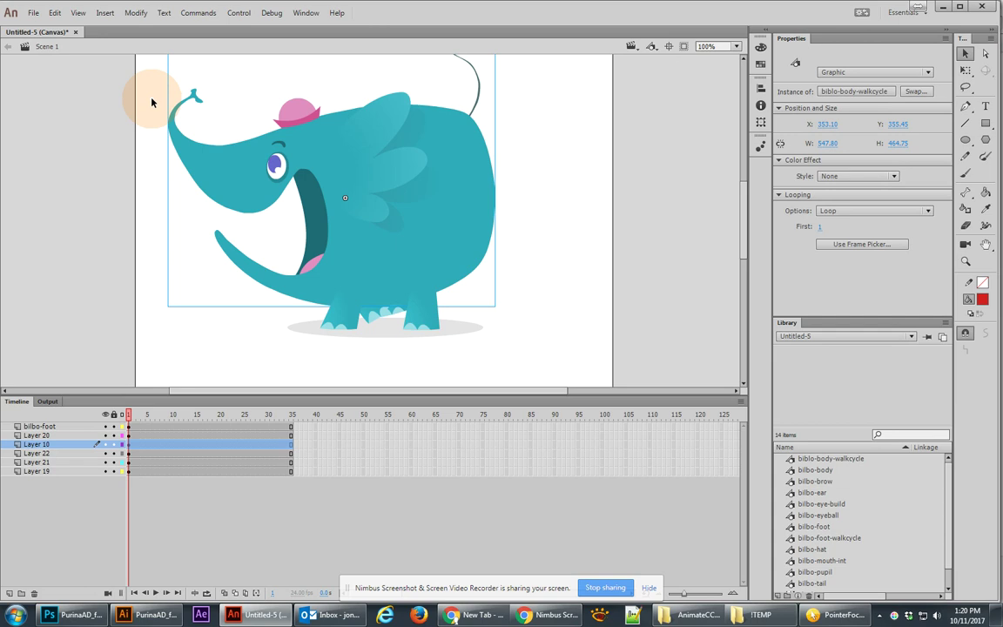
Set the shadow instance beneath the elephant to Graphic instance behavior.
click(164, 416)
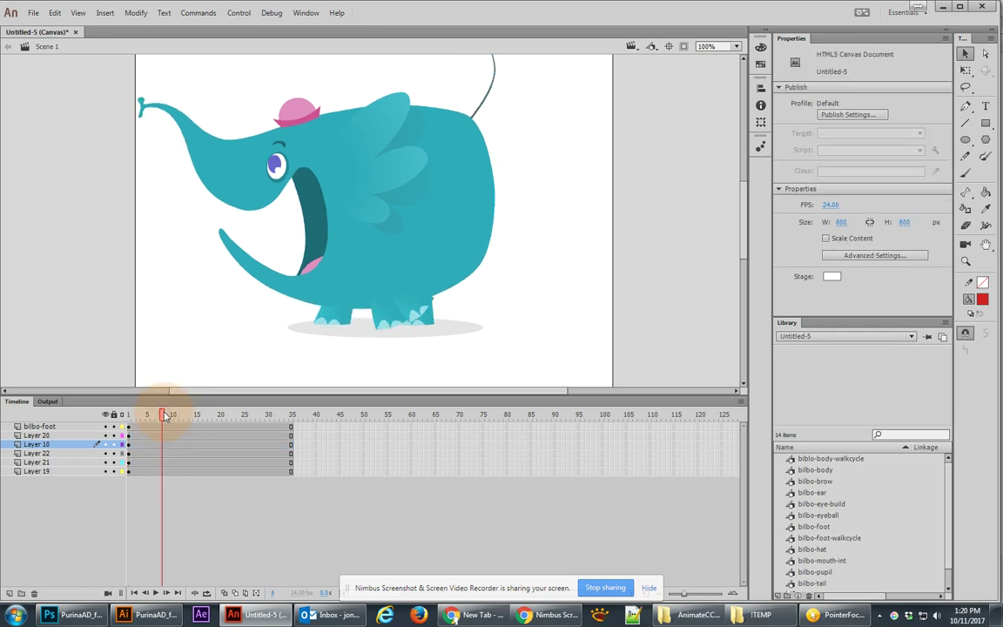
drag(163, 415, 117, 416)
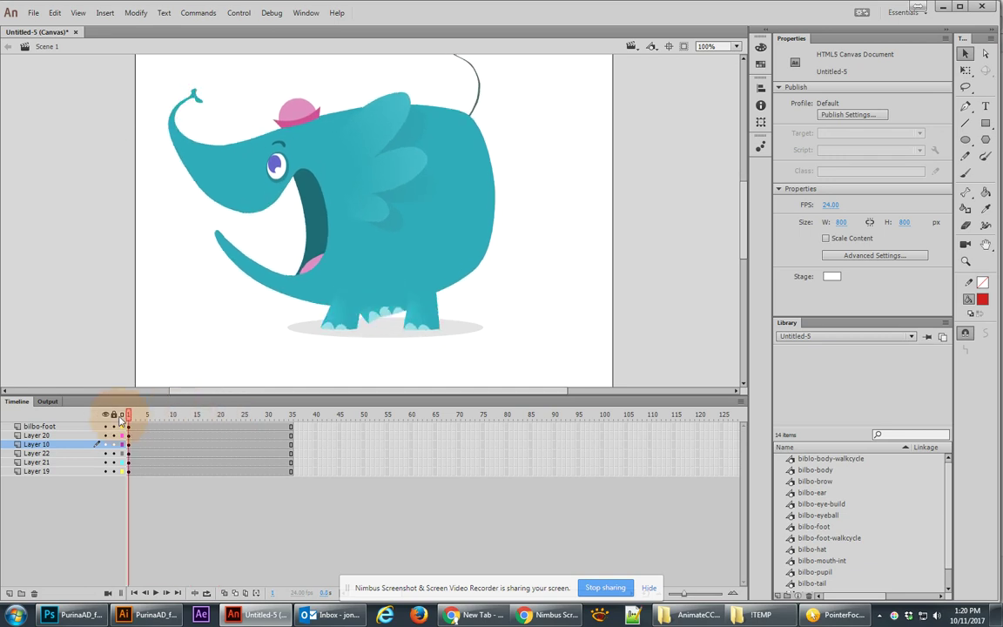
click(311, 331)
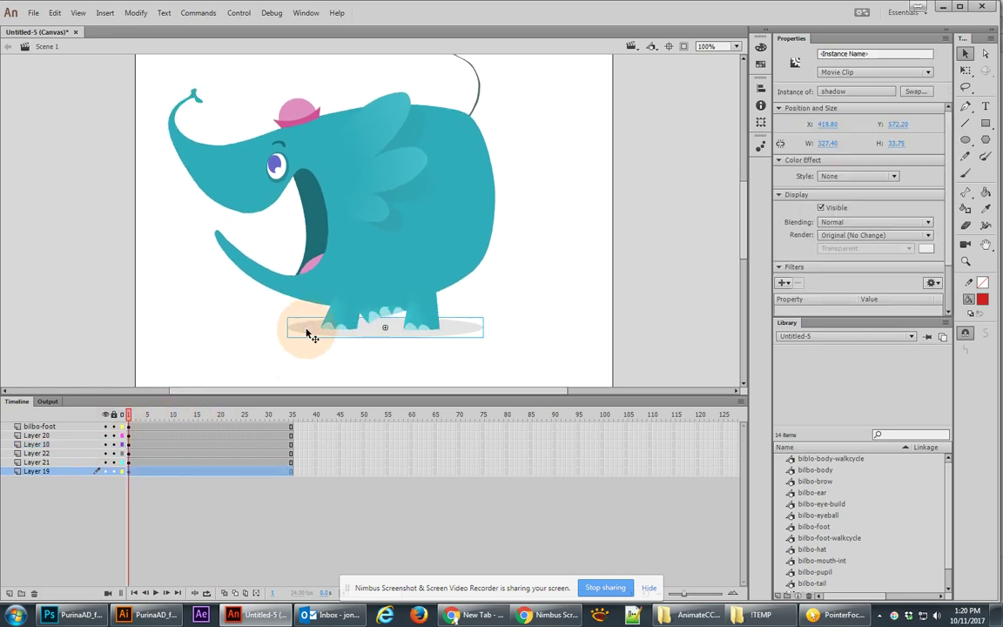
click(836, 76)
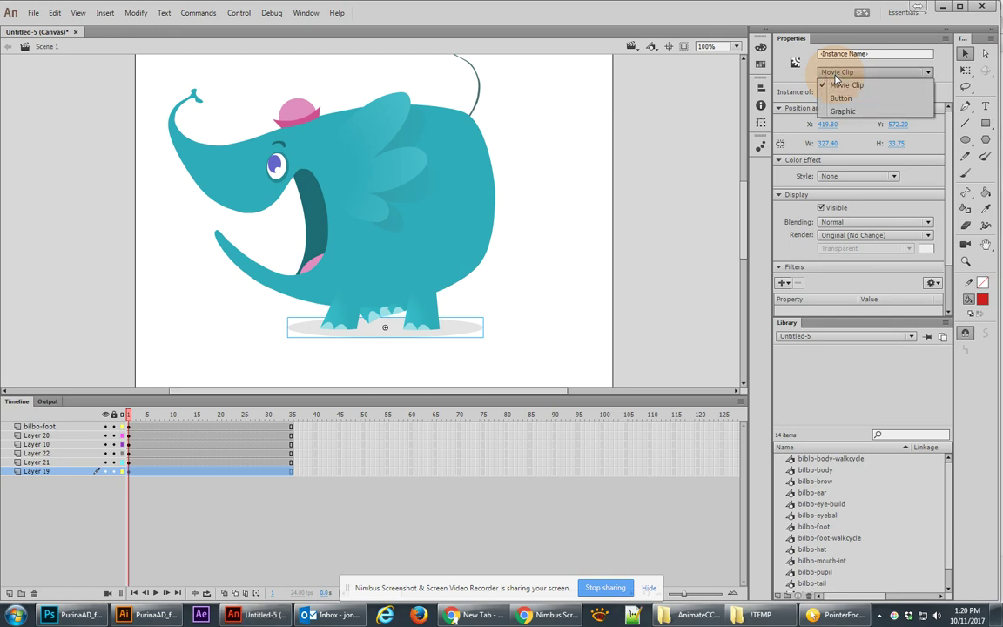
click(842, 111)
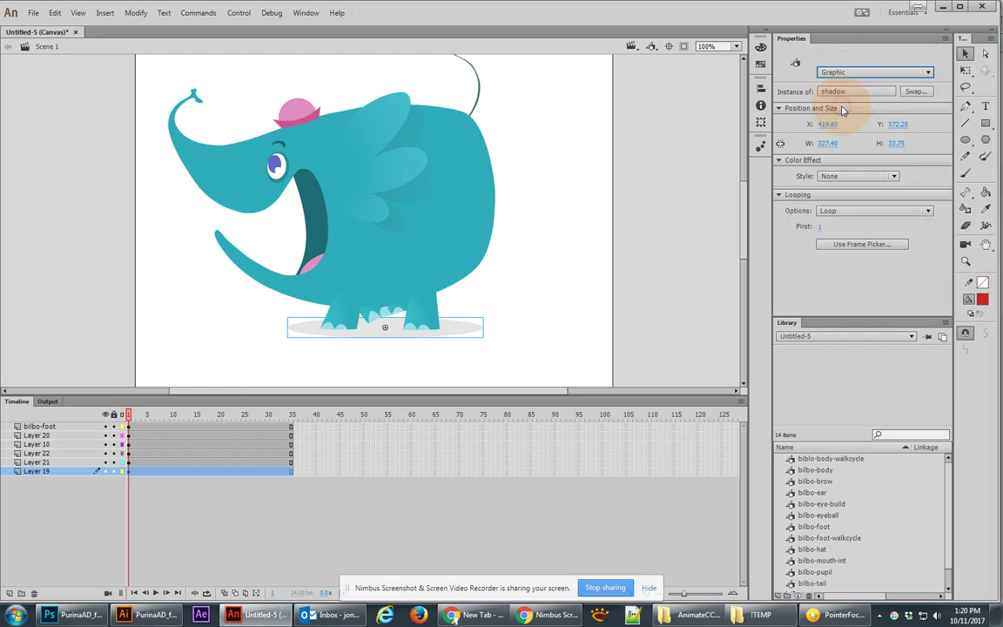
Dock the Library panel into the Properties panel group and select the shadow symbol.
click(221, 415)
drag(222, 416, 122, 438)
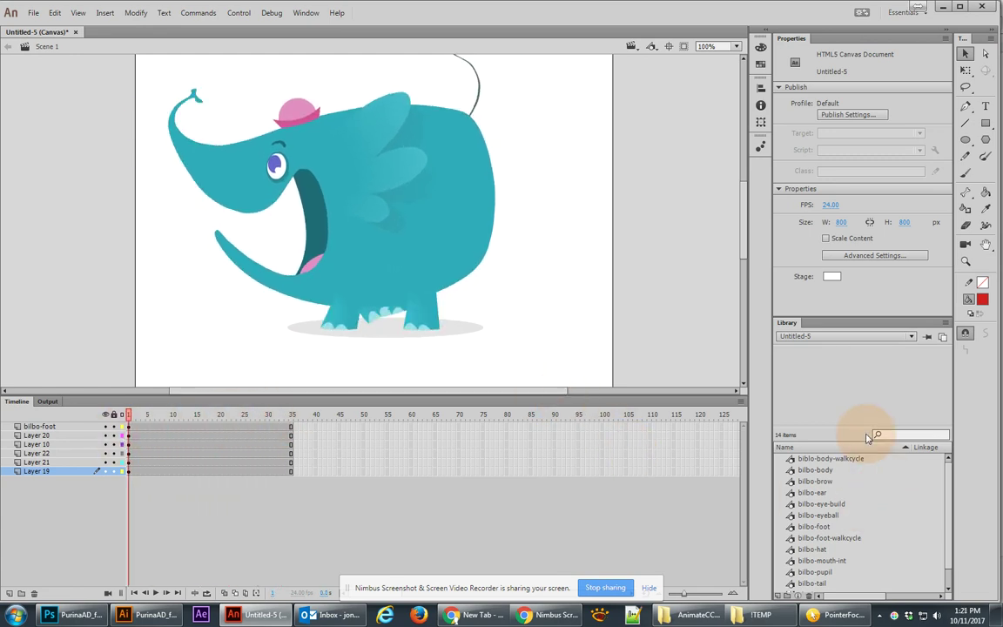
drag(805, 324, 824, 43)
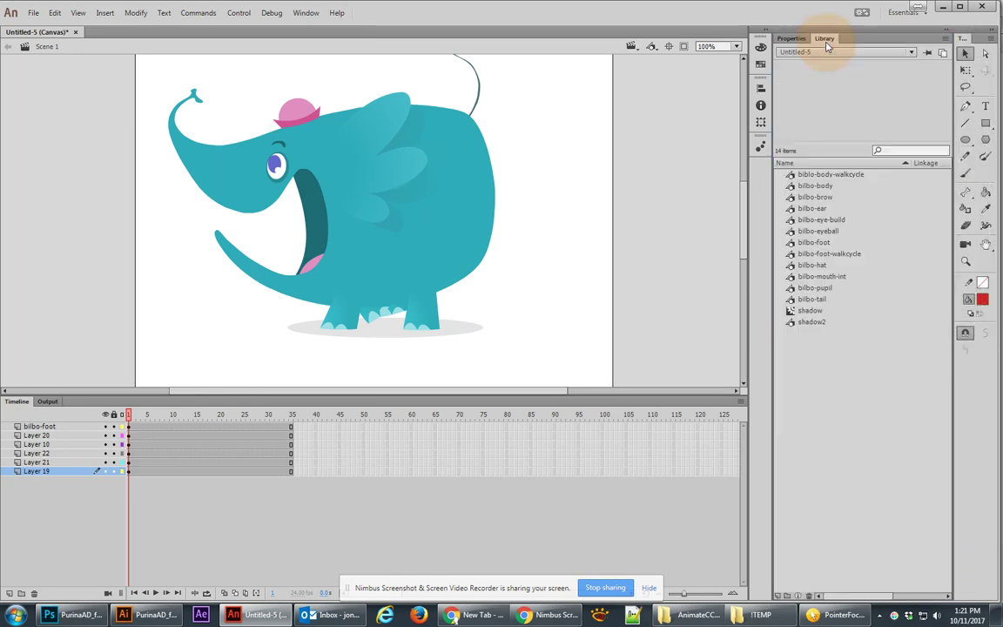
click(816, 312)
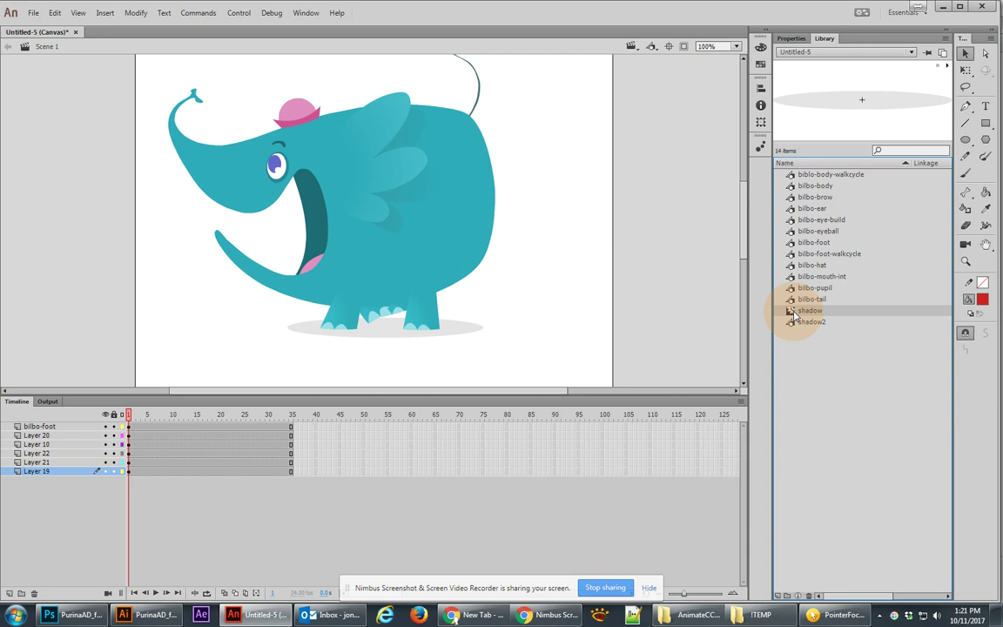
In the shadow symbol's Properties, switch its type from Movie Clip to Graphic.
right_click(794, 313)
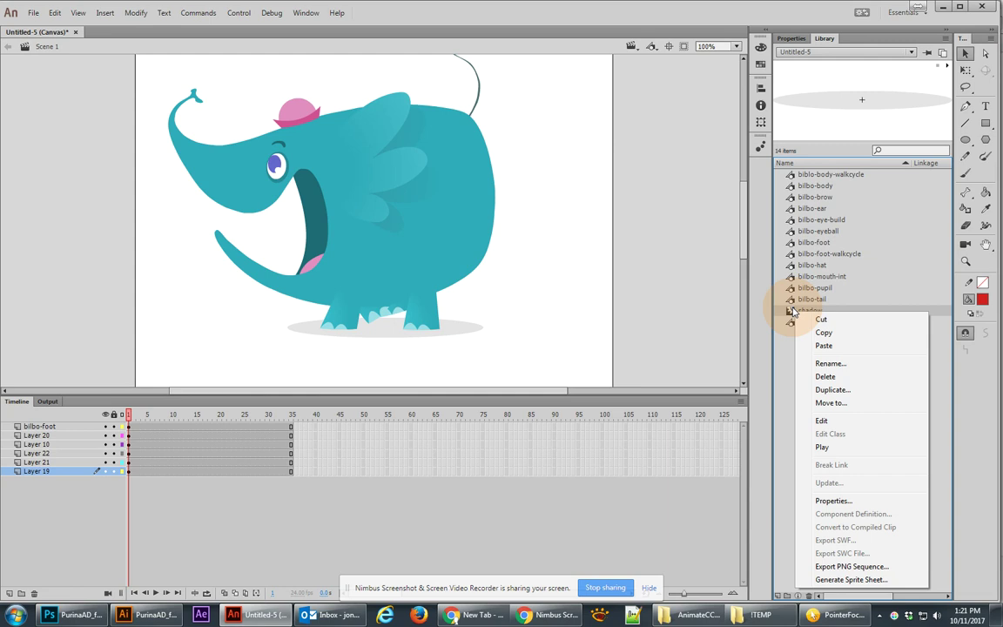
click(833, 501)
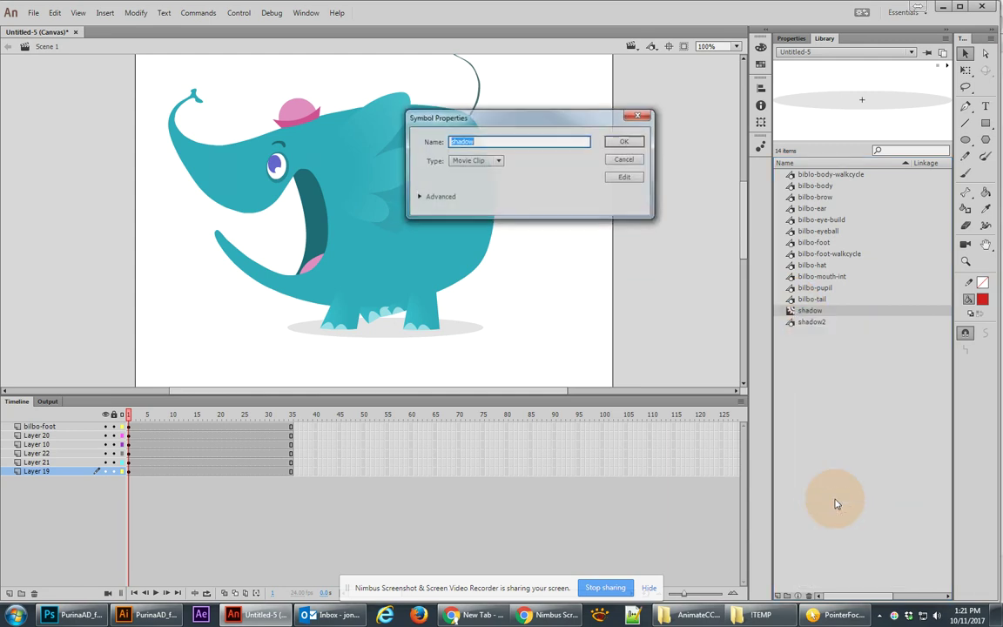
click(483, 162)
click(474, 200)
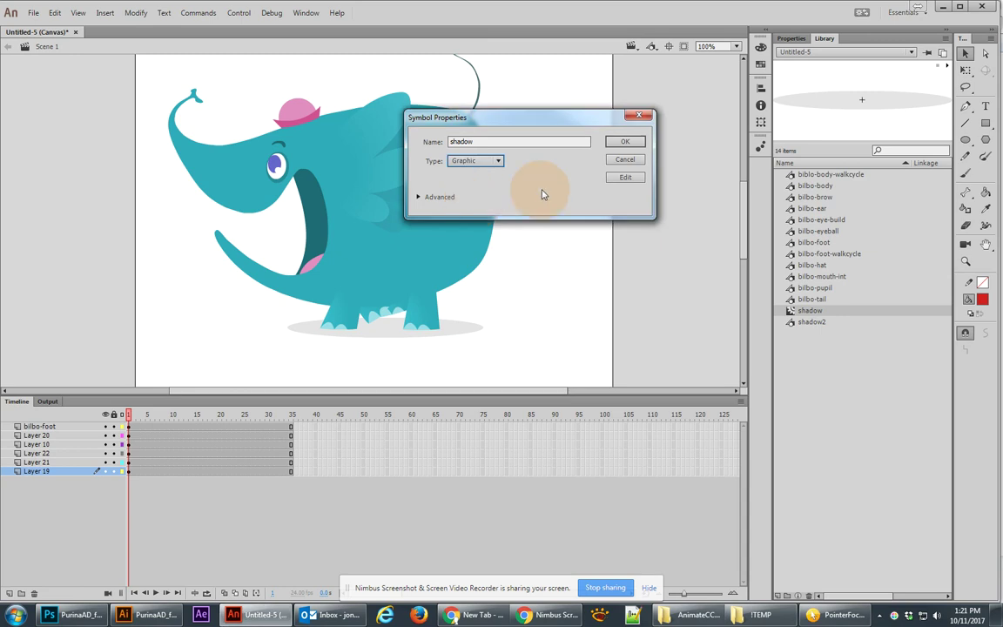
click(623, 143)
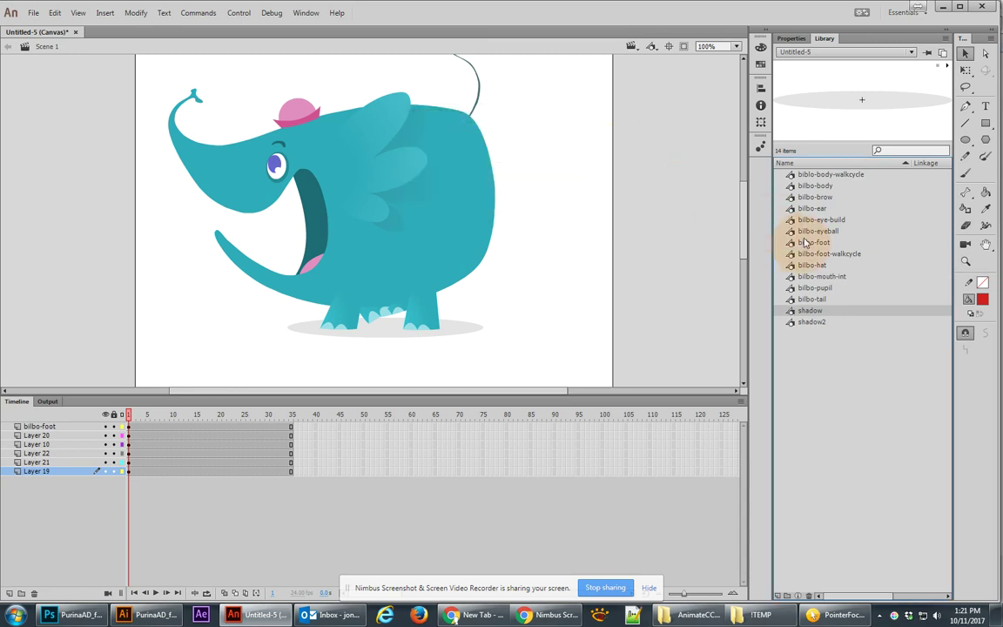
click(809, 174)
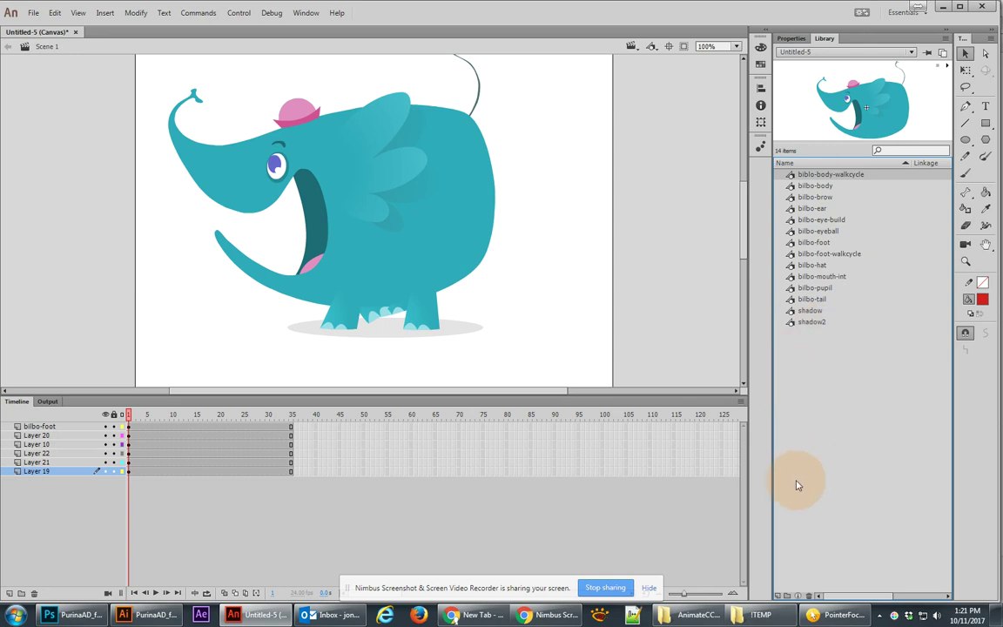
Create a new Library folder named 'Bilbo parts'.
click(788, 598)
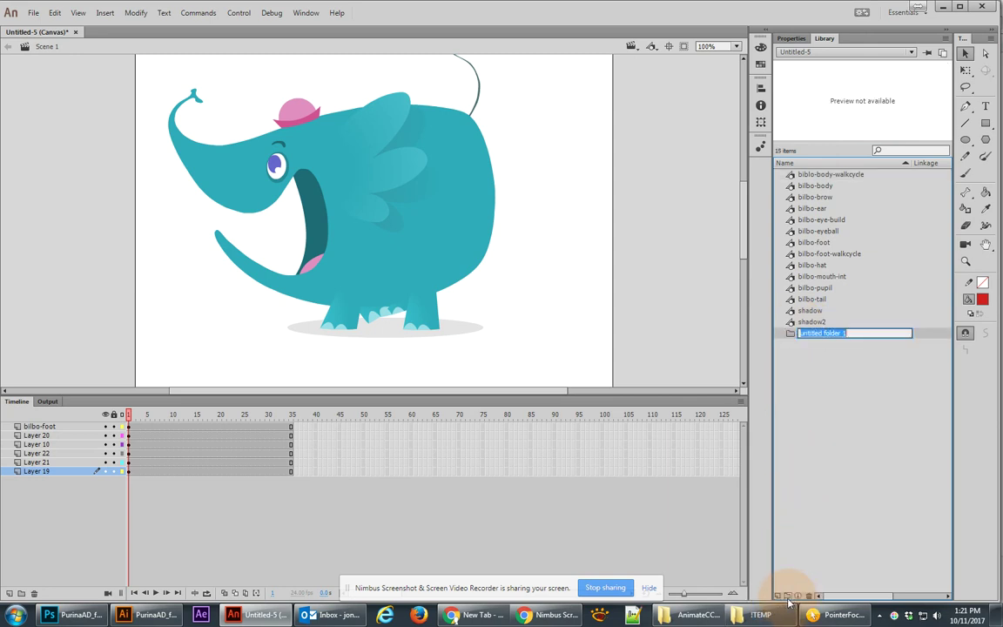
text(Bilbo parts)
key(Return)
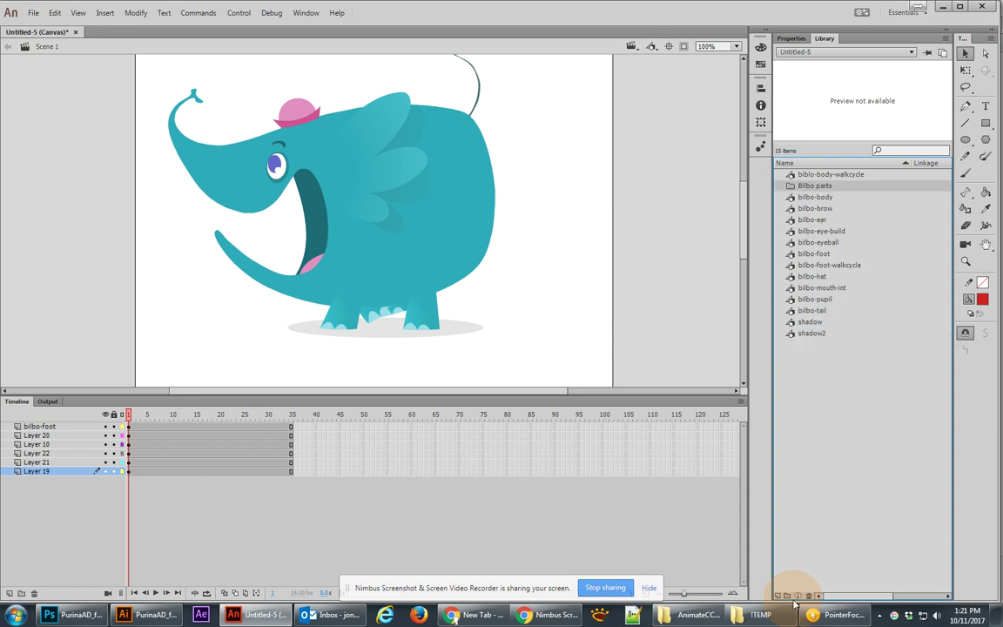
Move all the elephant and shadow symbols into the Bilbo parts folder.
click(814, 174)
shift+click(811, 333)
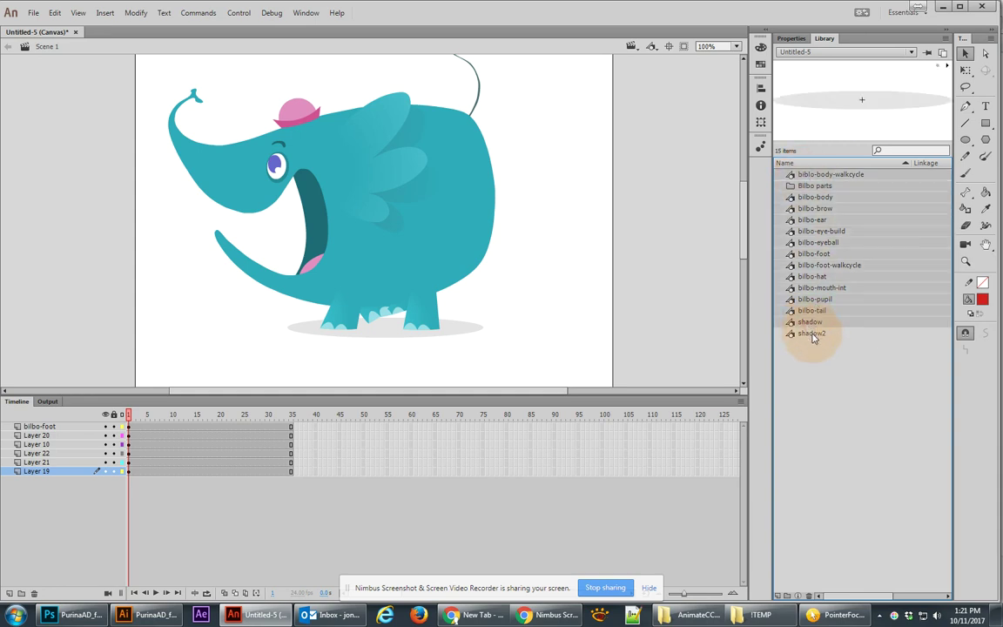
ctrl+click(814, 185)
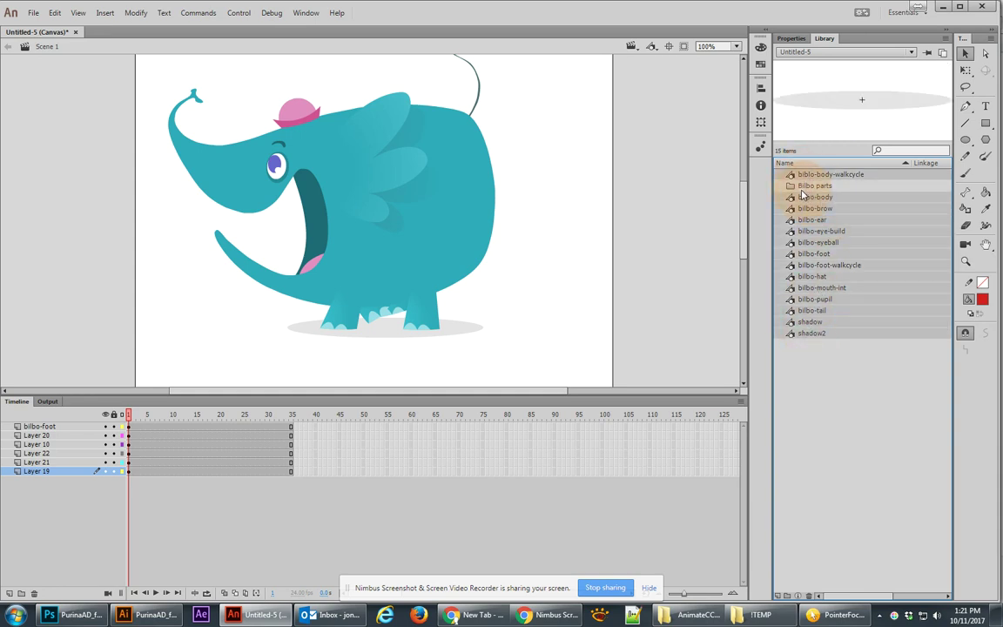
drag(814, 202, 811, 185)
click(778, 174)
click(778, 174)
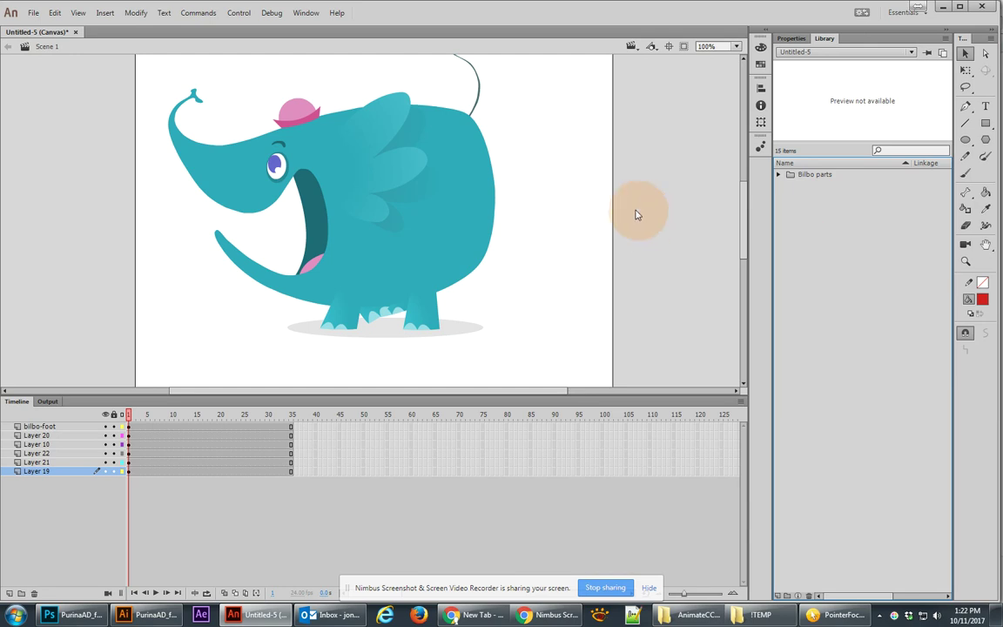
Move the whole elephant down and to the right on the stage.
drag(542, 358, 155, 70)
drag(403, 160, 439, 203)
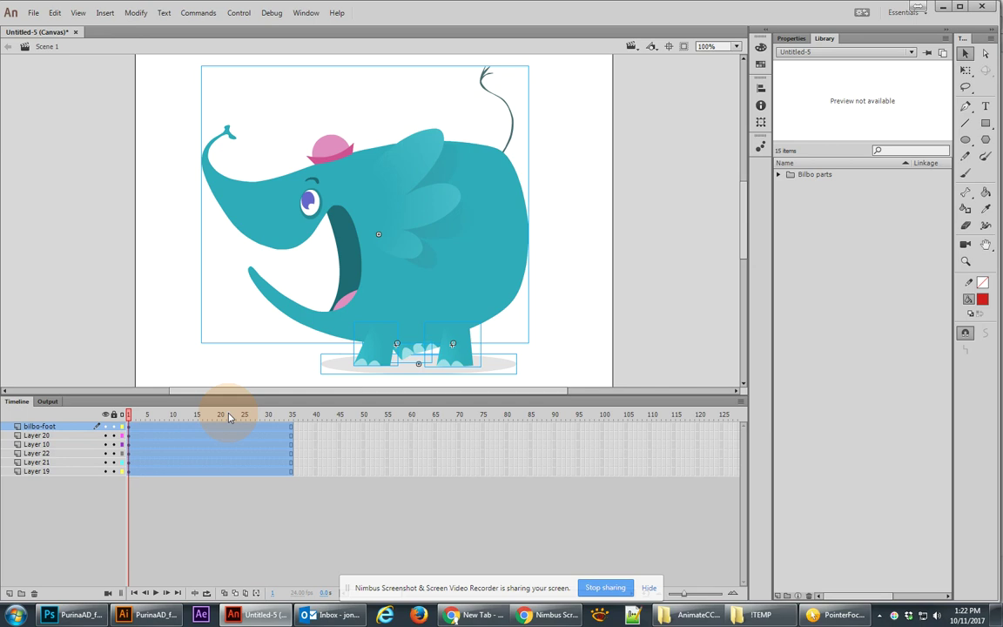
drag(229, 417, 90, 406)
Convert the elephant on all layers into a Graphic symbol named 'bilbo ANIM'.
drag(212, 87, 567, 382)
right_click(388, 211)
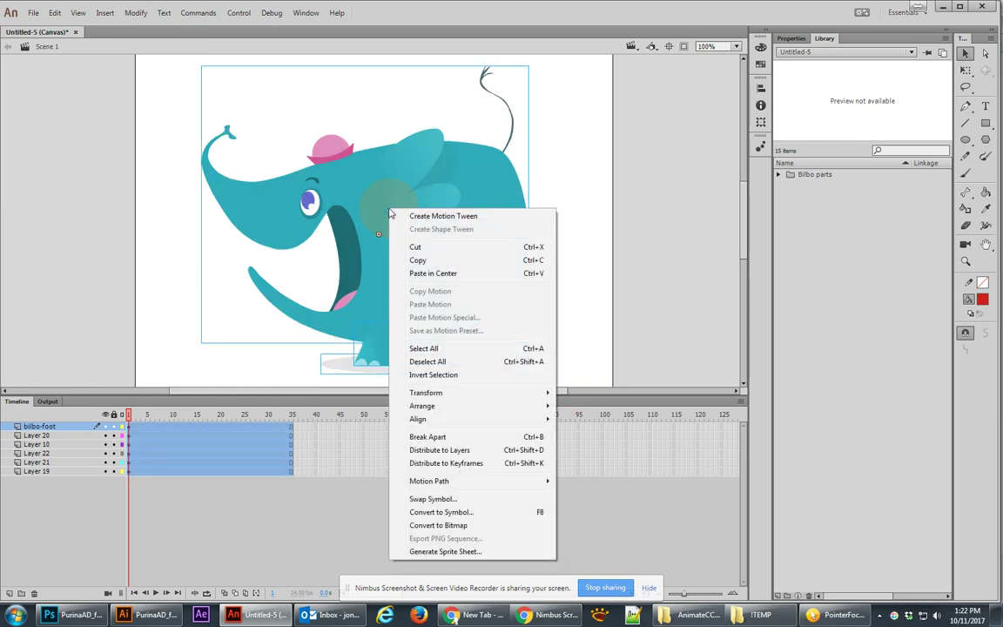
click(438, 513)
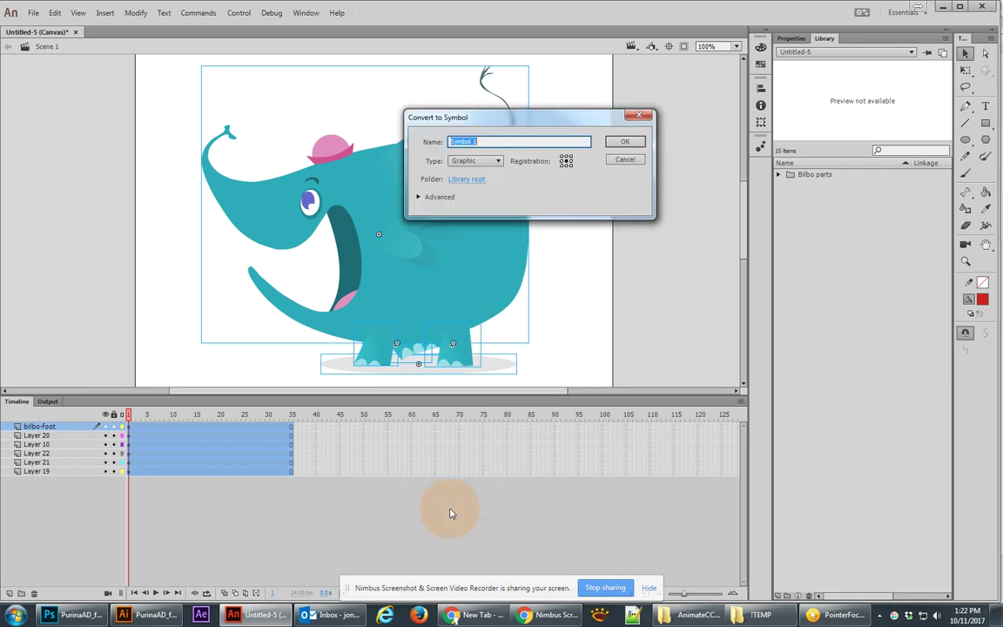
text(bilbo ANIM)
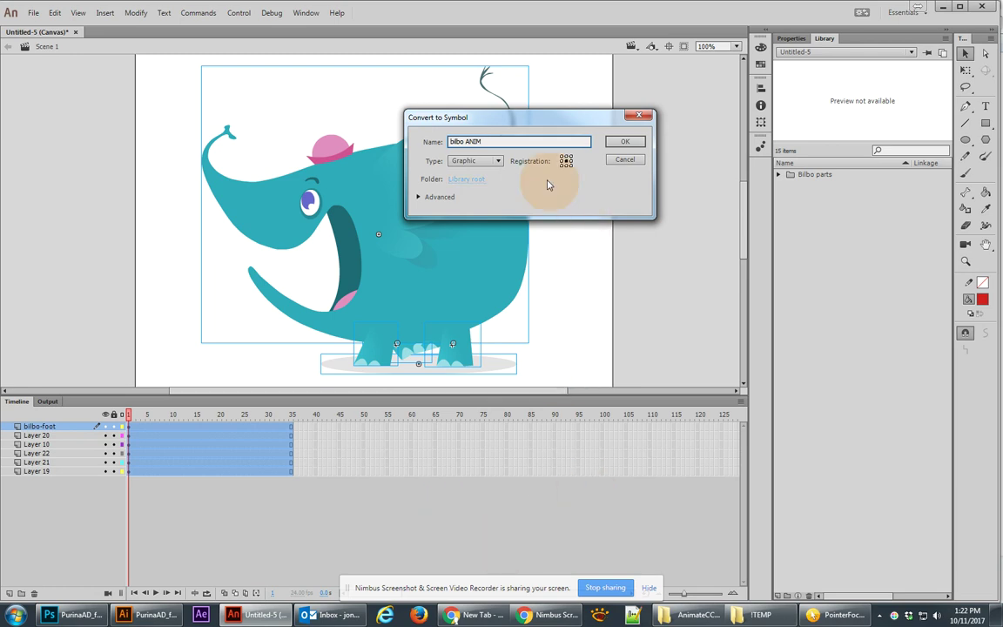
click(475, 161)
click(473, 200)
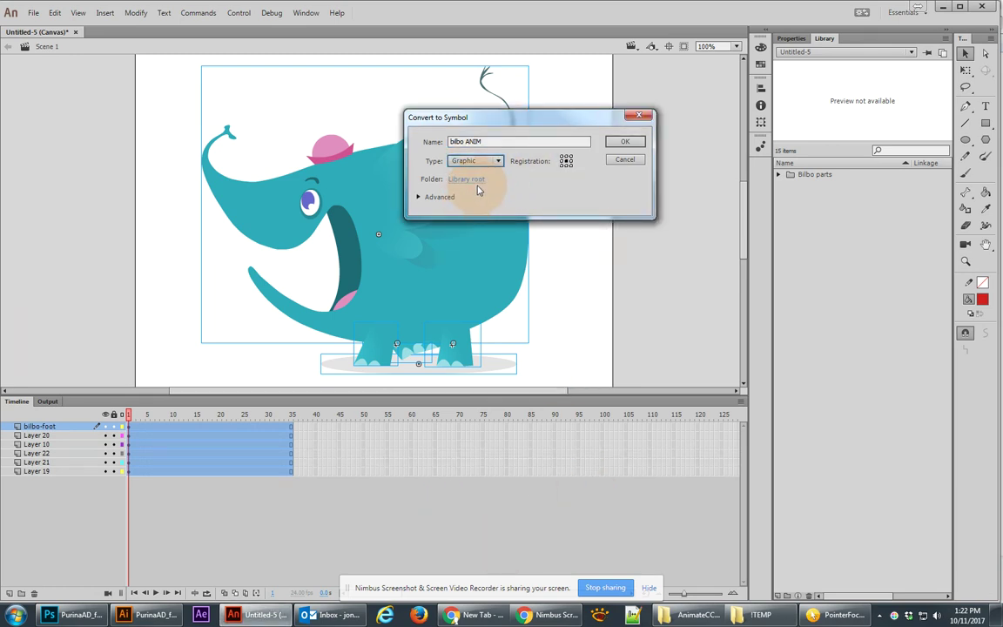
click(623, 141)
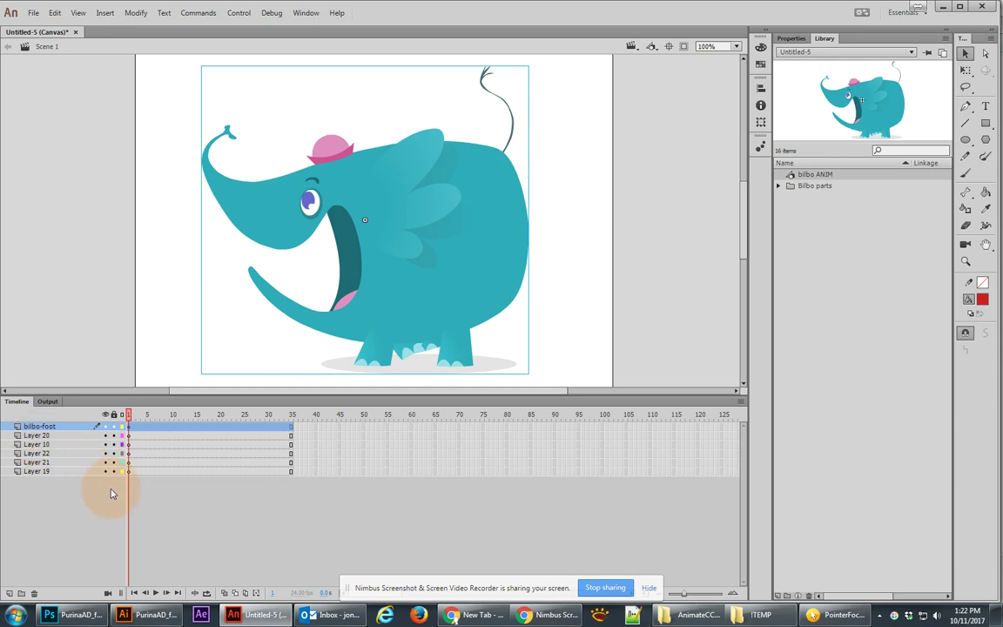
Delete the five empty layers from Layer 20 through Layer 19.
click(39, 435)
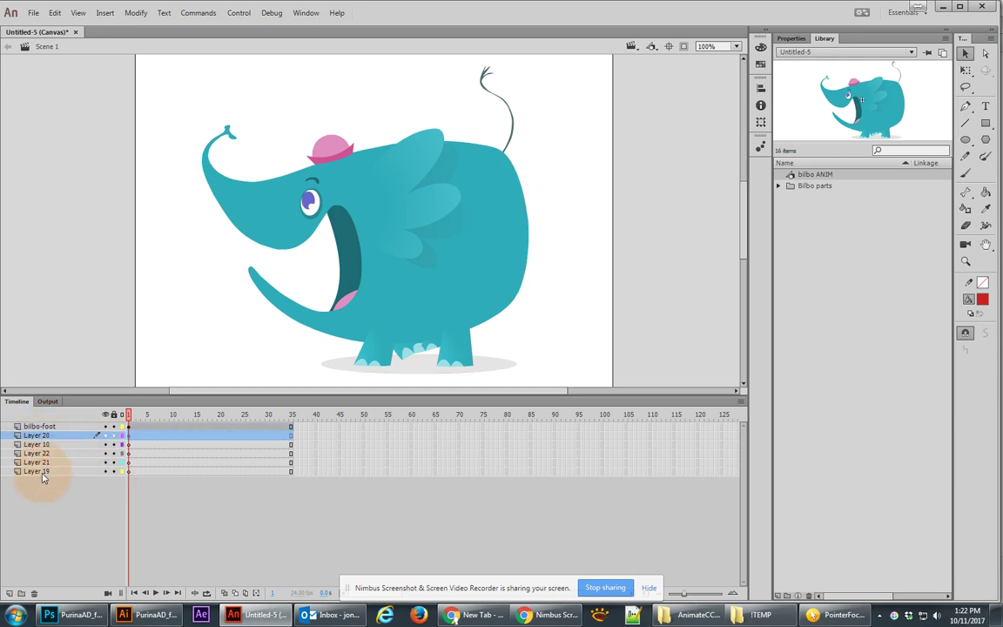
shift+click(40, 471)
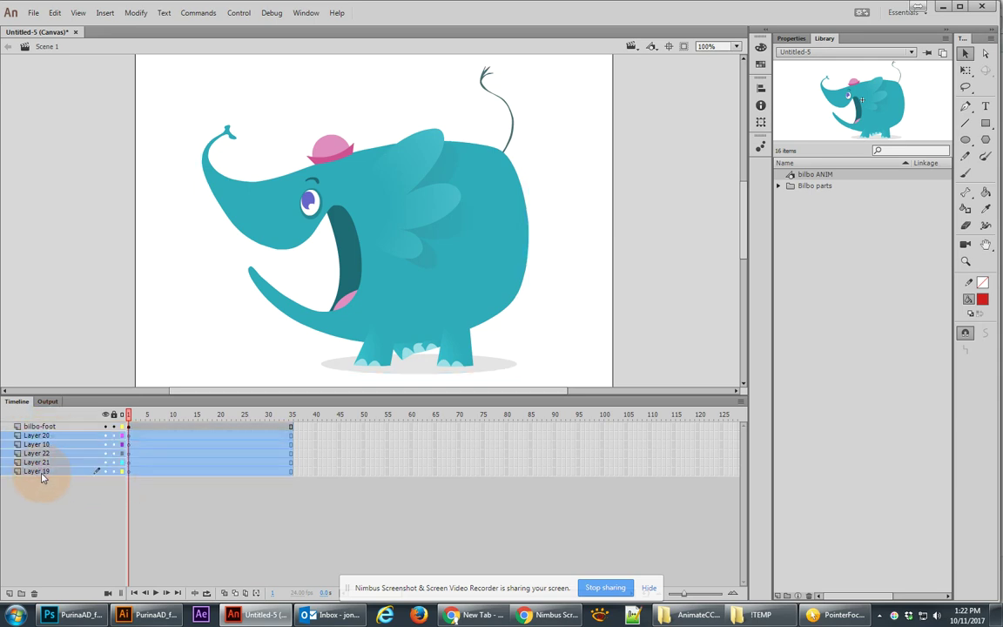
click(34, 594)
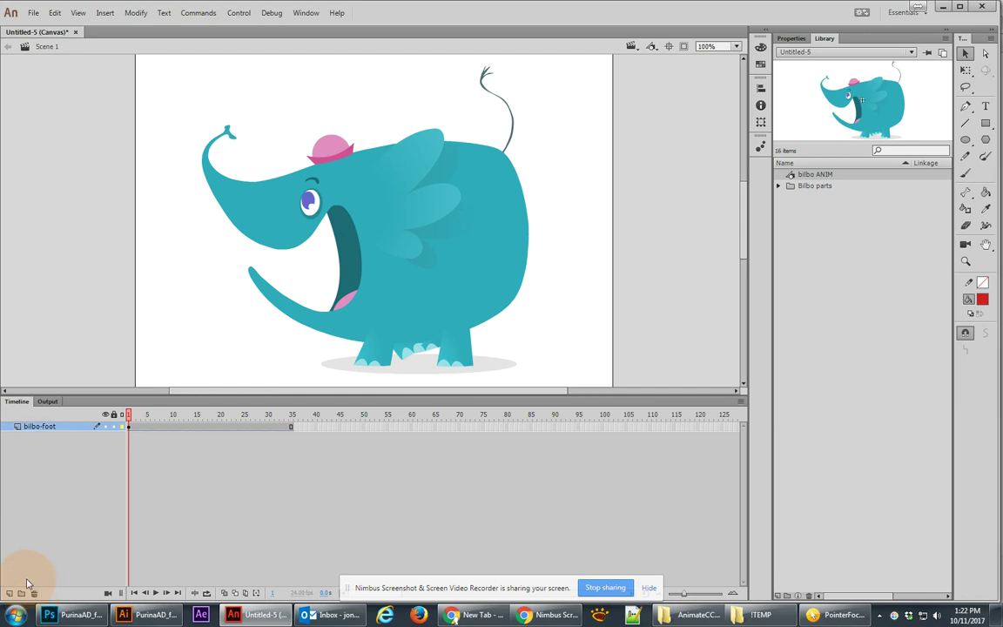
Rename the remaining bilbo-foot layer to 'bilbo'.
click(36, 428)
double_click(47, 428)
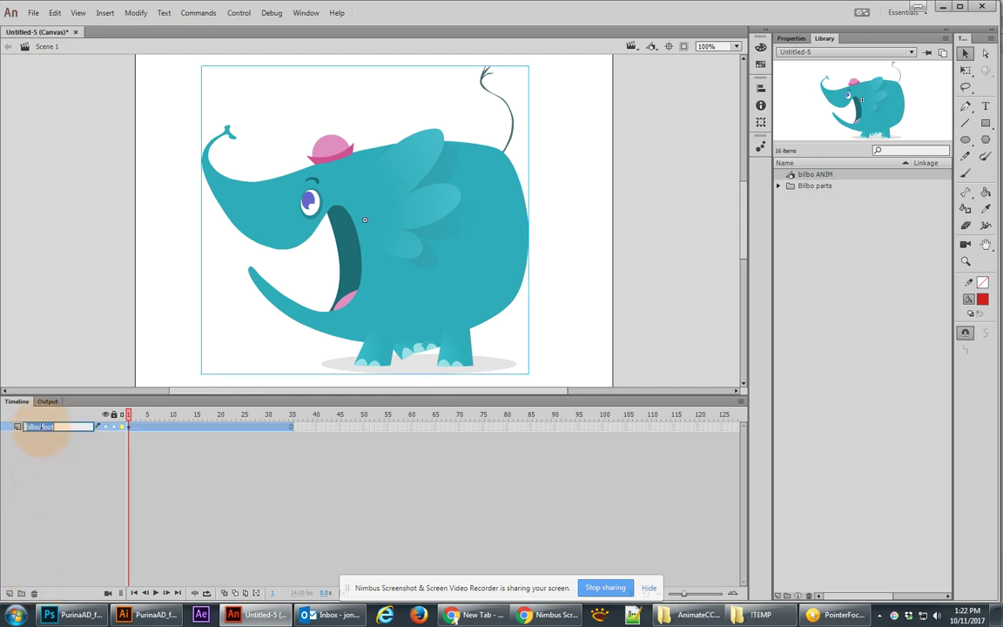
drag(39, 426, 67, 431)
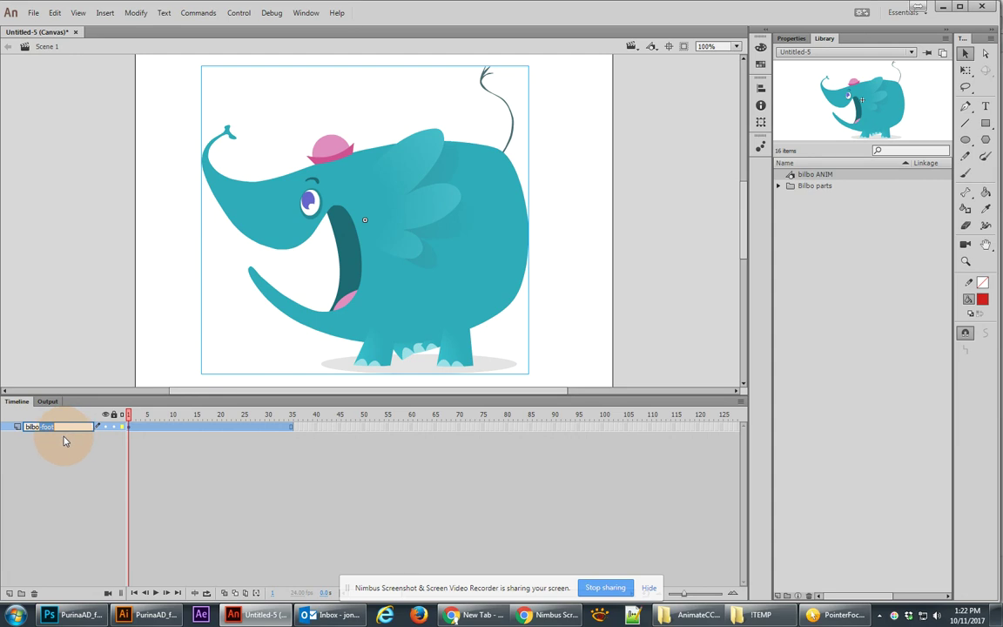
key(BackSpace)
key(Return)
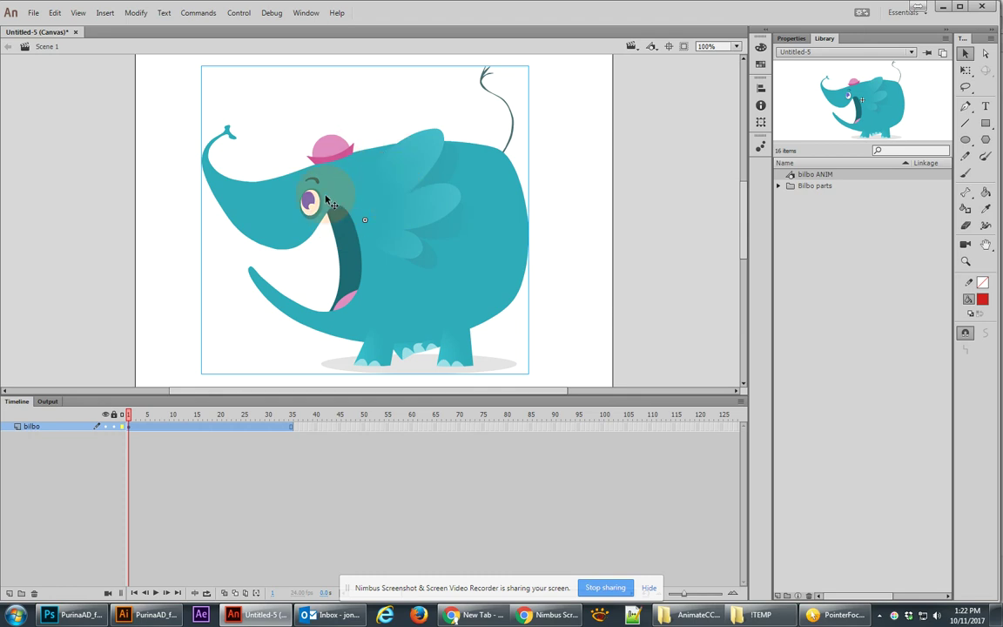
drag(183, 415, 109, 410)
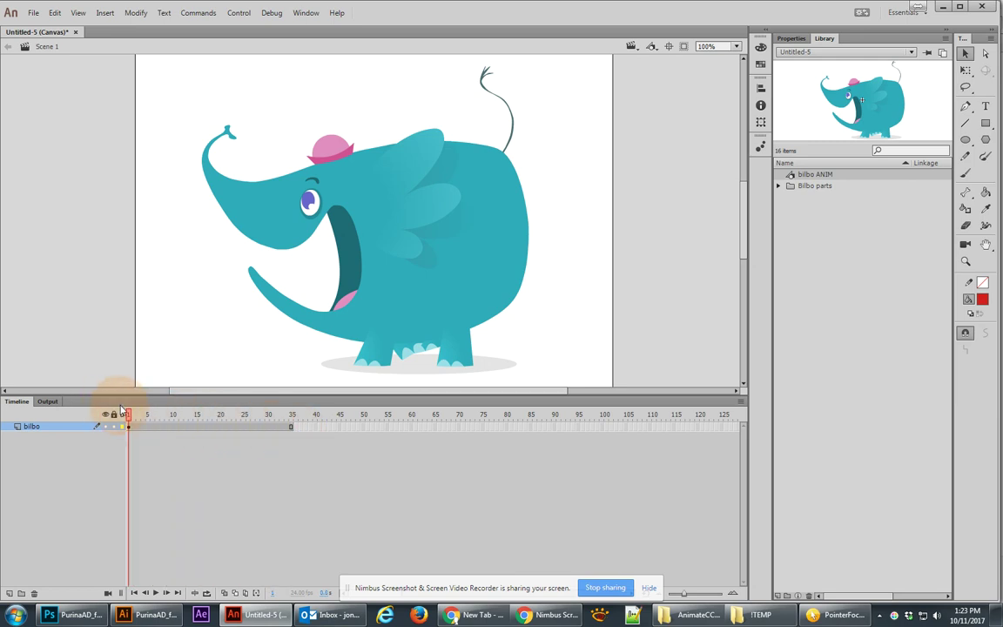
click(461, 223)
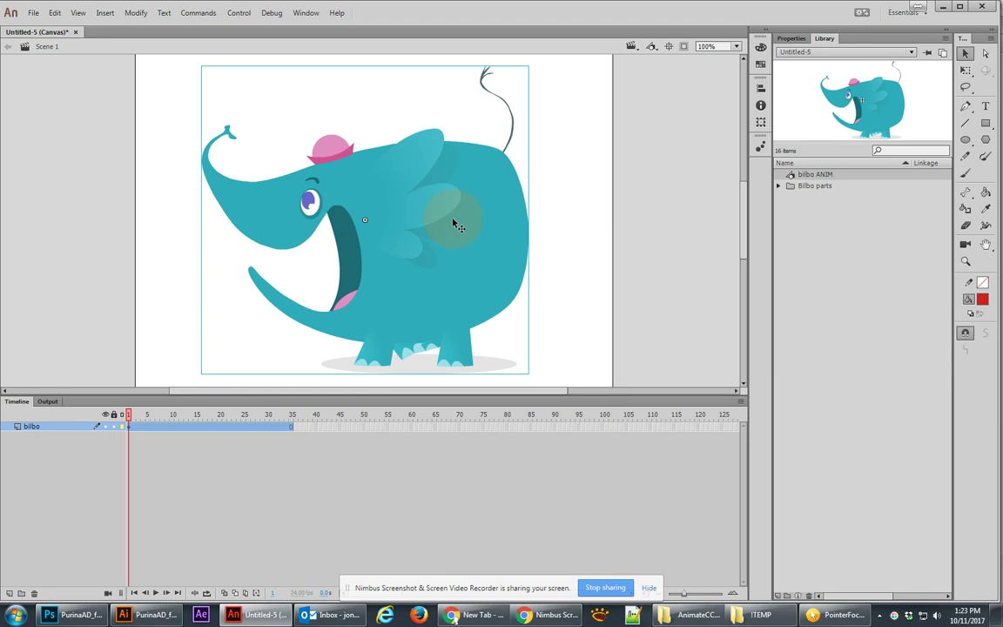
Inside bilbo ANIM, extend Layer 1's frames out to frame 35.
double_click(449, 226)
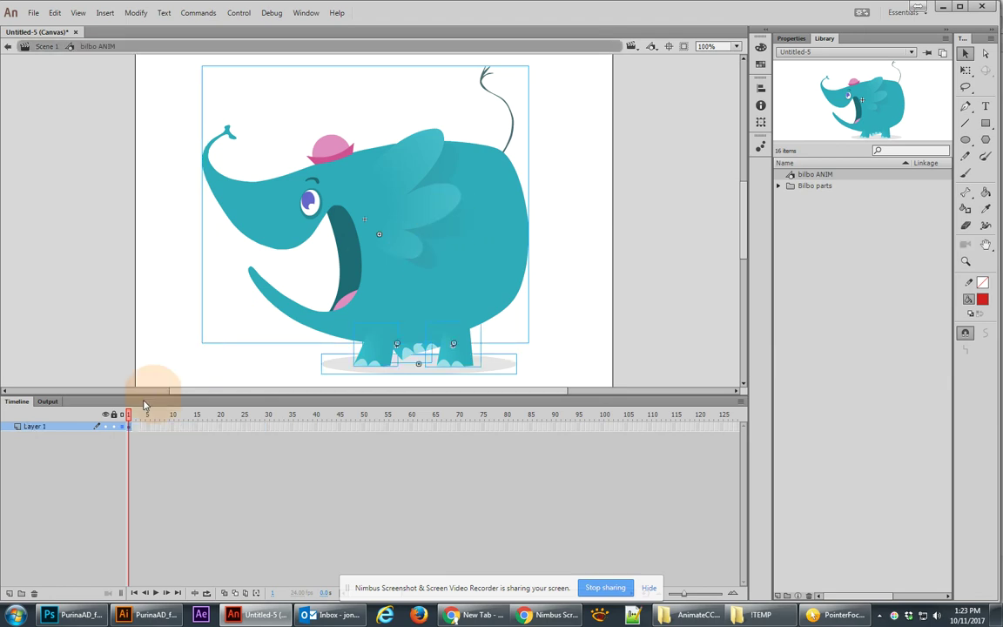
click(131, 430)
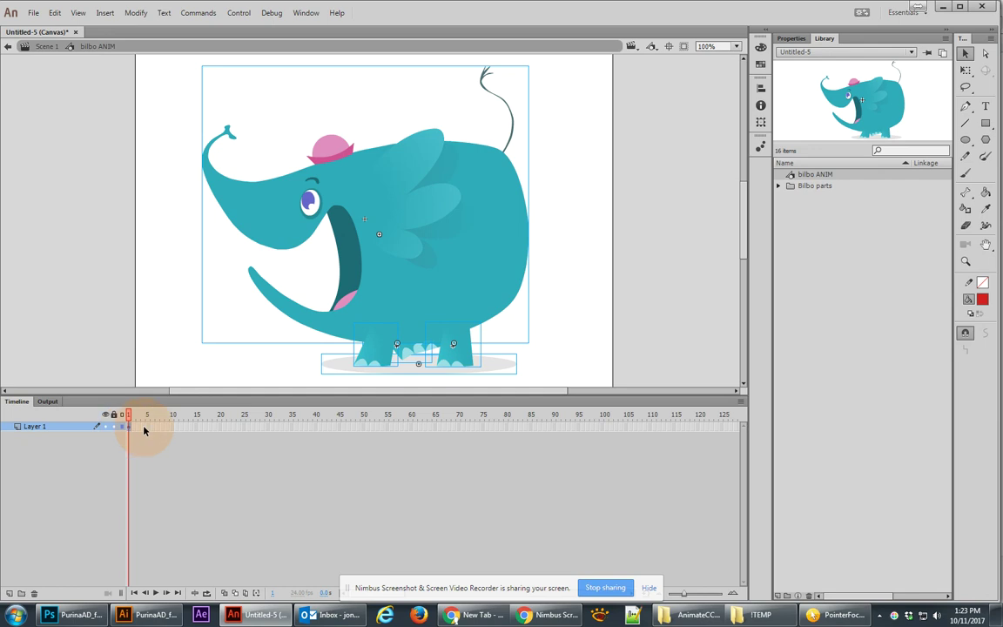
click(292, 428)
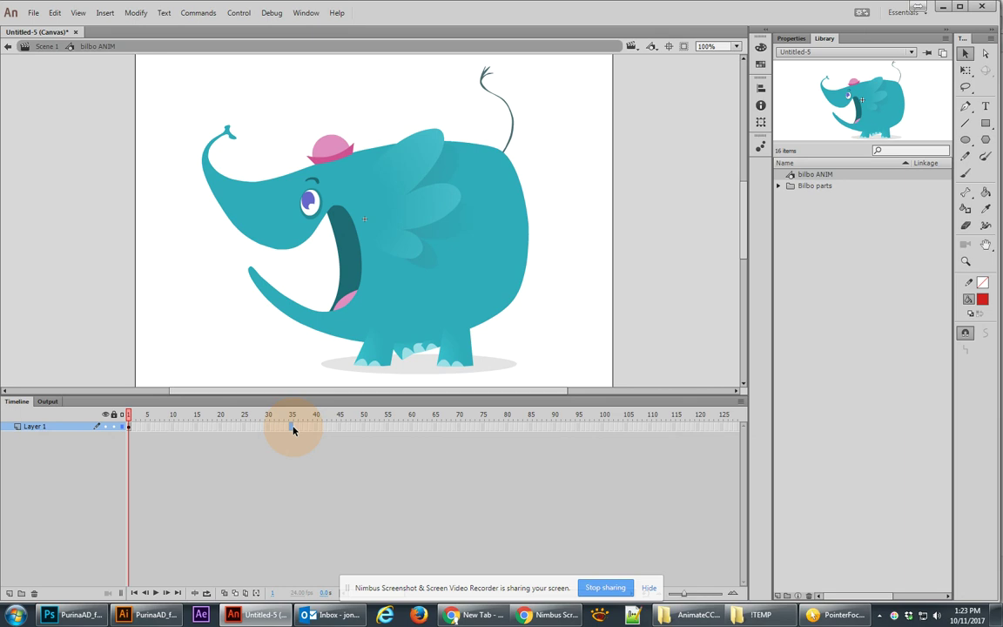
right_click(292, 429)
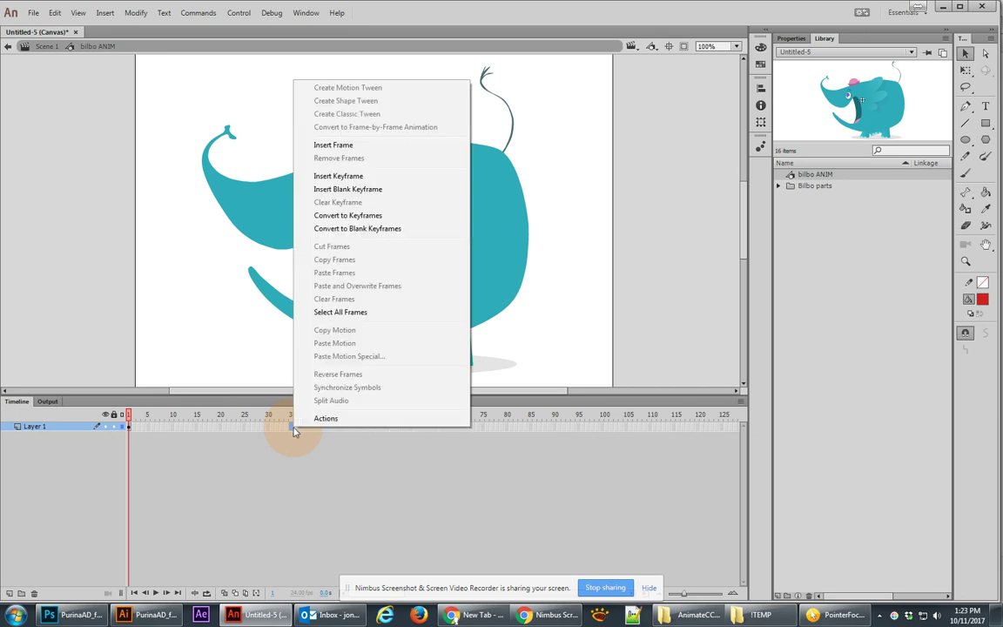
click(370, 145)
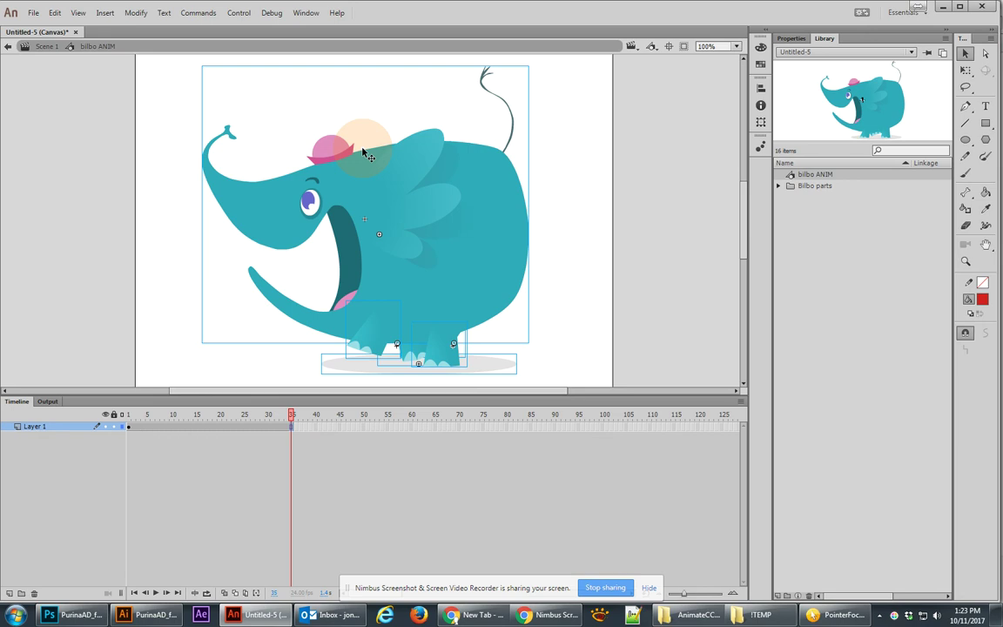
mouse_move(291, 417)
mouse_down()
mouse_move(125, 416)
mouse_move(294, 424)
mouse_up()
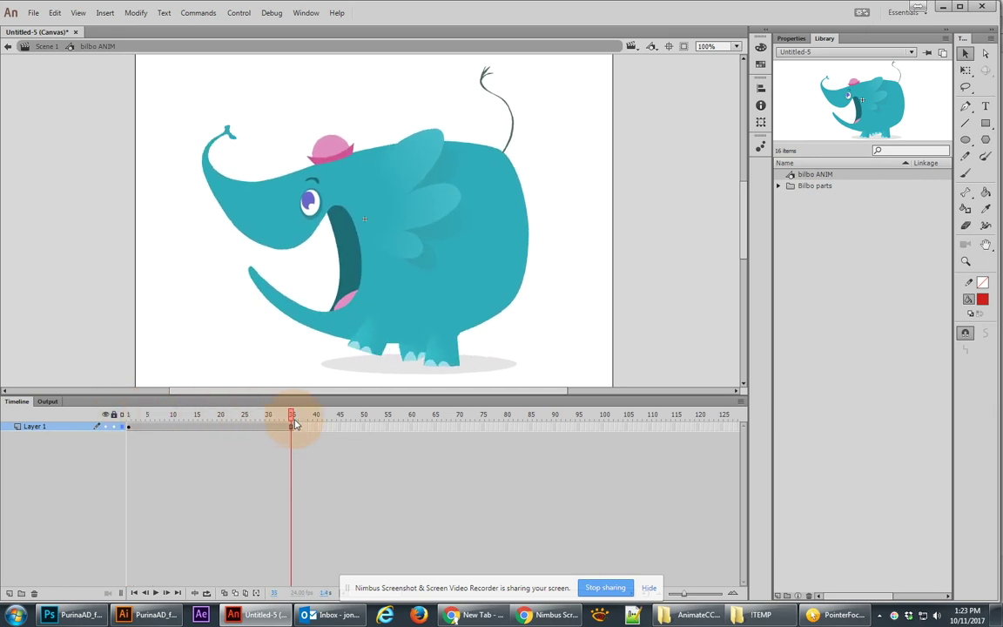
drag(292, 424, 292, 424)
Return to Scene 1 and preview the 35-frame walk cycle.
click(48, 49)
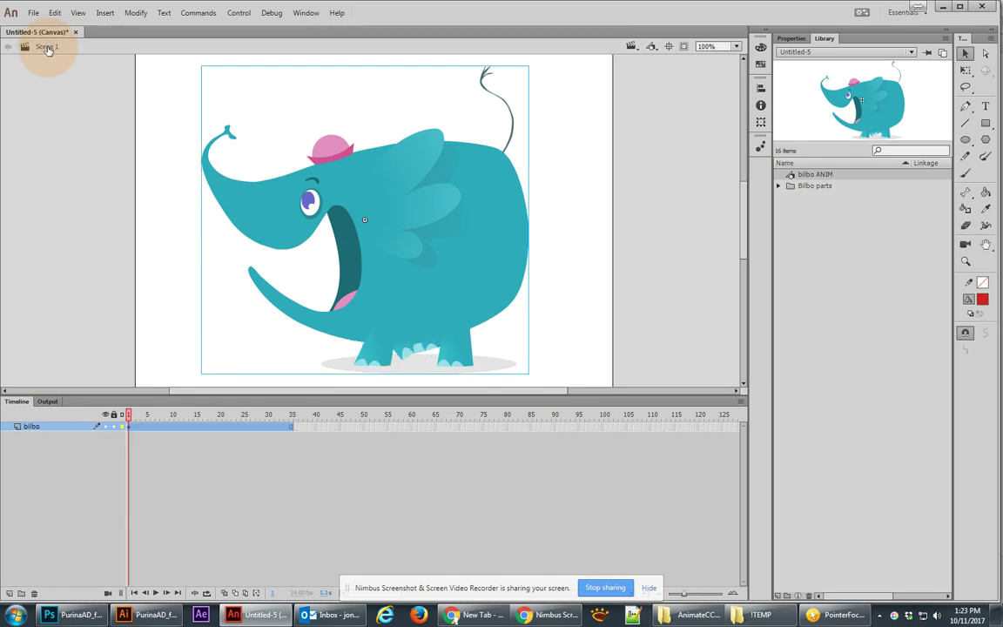
click(139, 417)
drag(139, 421, 66, 433)
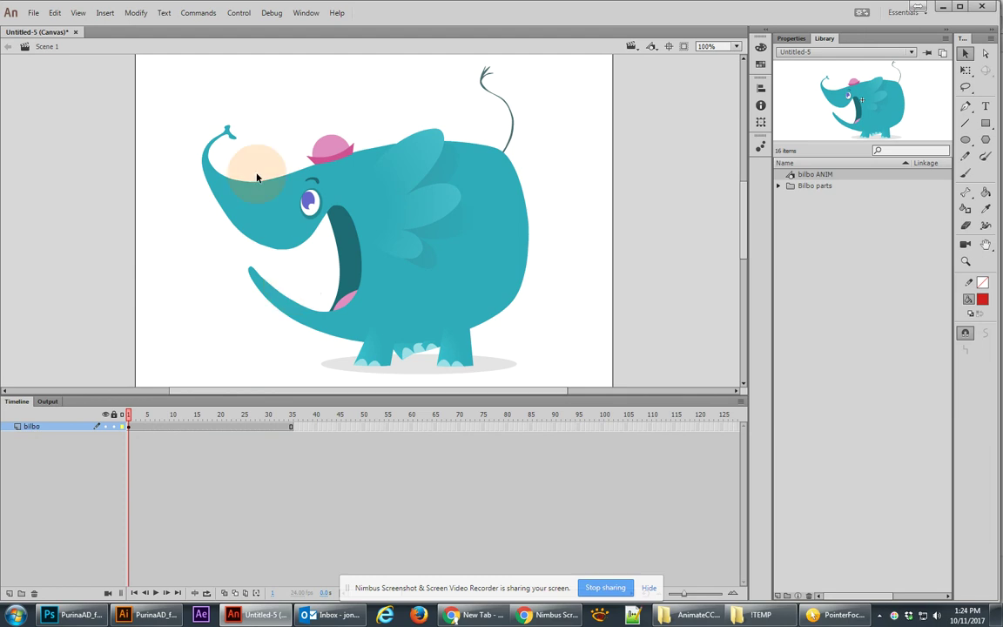
In Save As, create and open a new 'Bilbo Animation' folder under !TEMP.
click(34, 13)
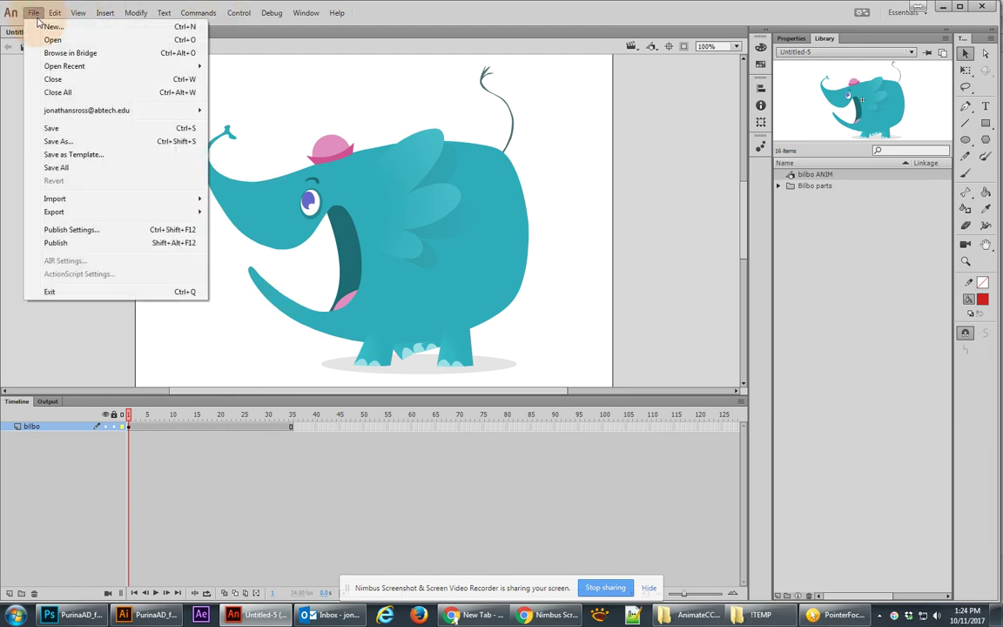
click(54, 141)
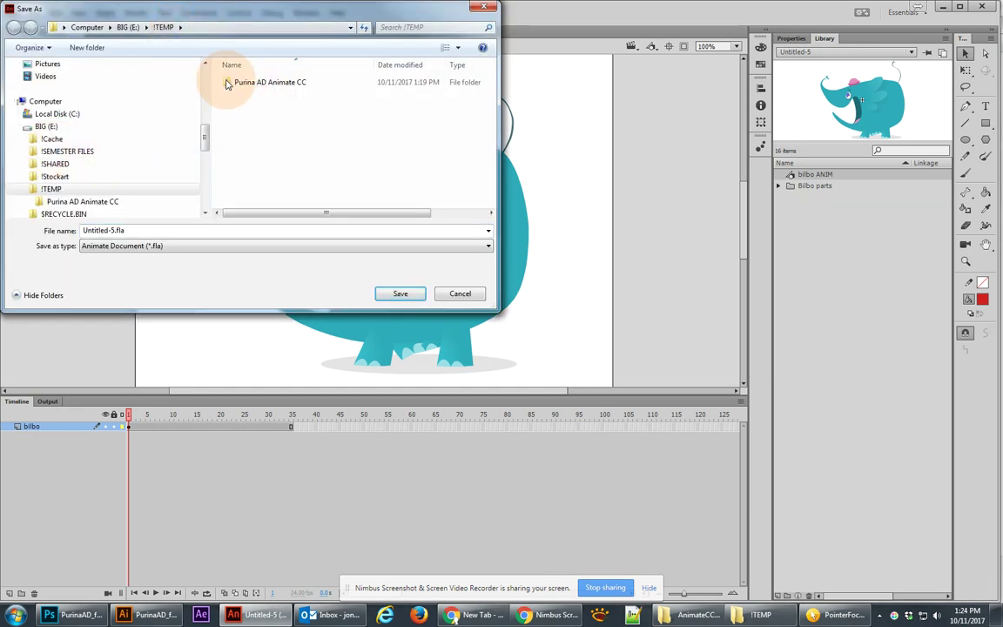
click(89, 48)
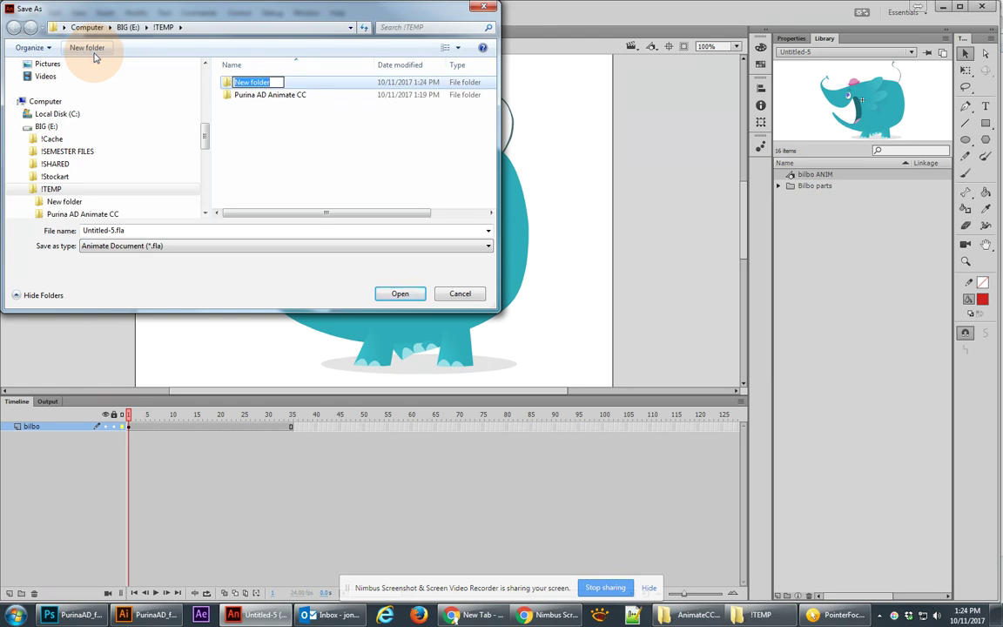
text(Bilbo Animation)
key(Return)
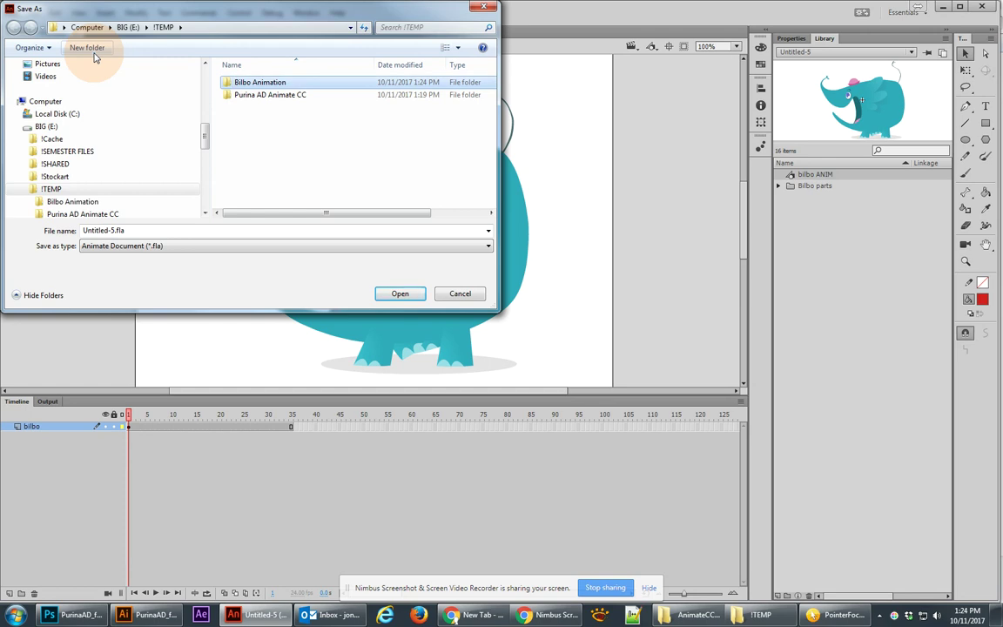
double_click(233, 82)
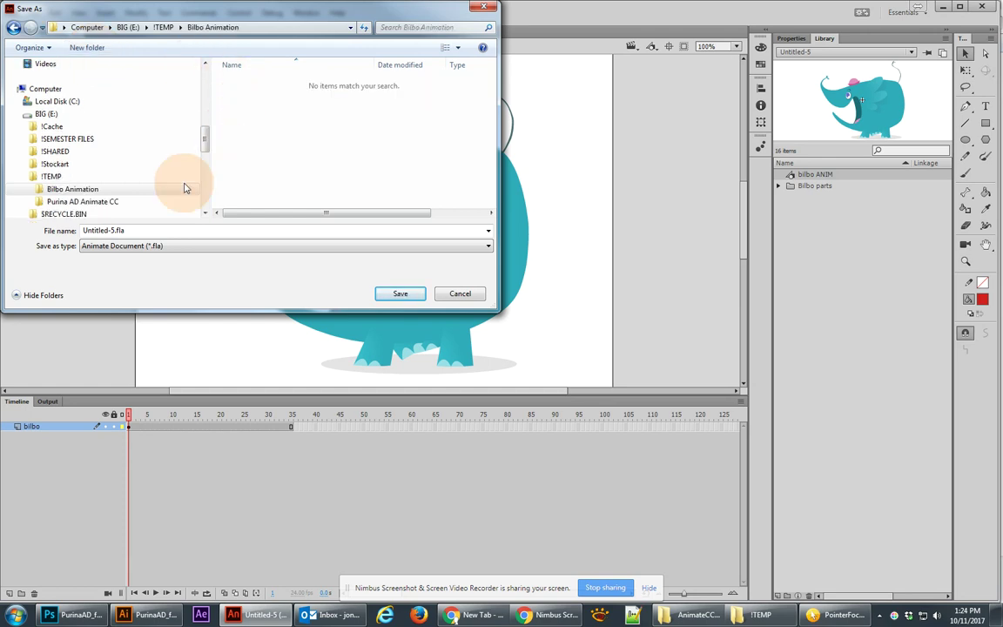
Save the document there as a Bilbo-animation .fla tagged with the author's name.
click(133, 229)
text(Bilbo-animation-JRoss)
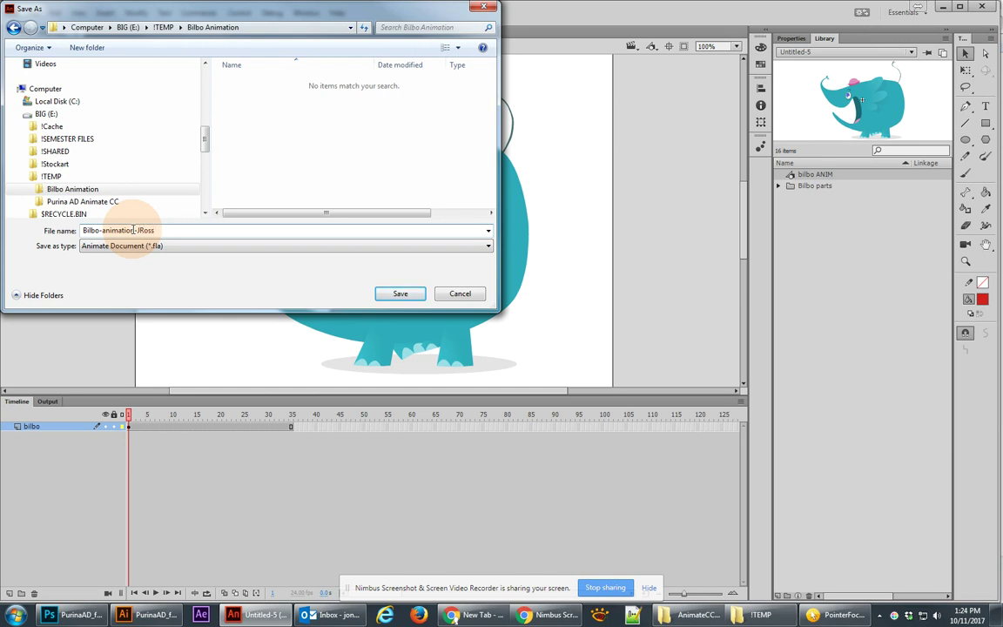
click(400, 294)
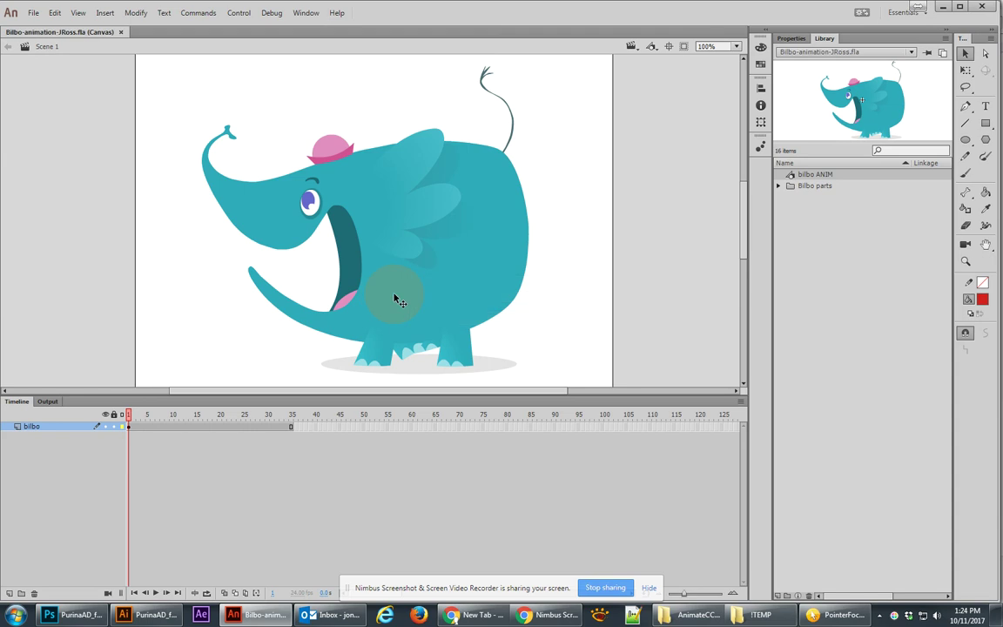
click(754, 614)
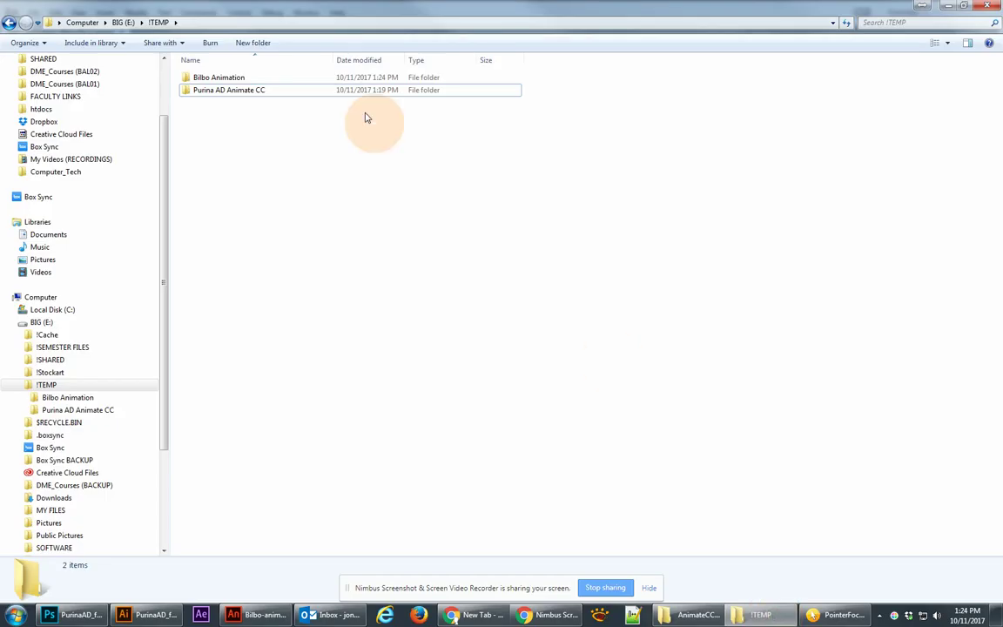
double_click(219, 77)
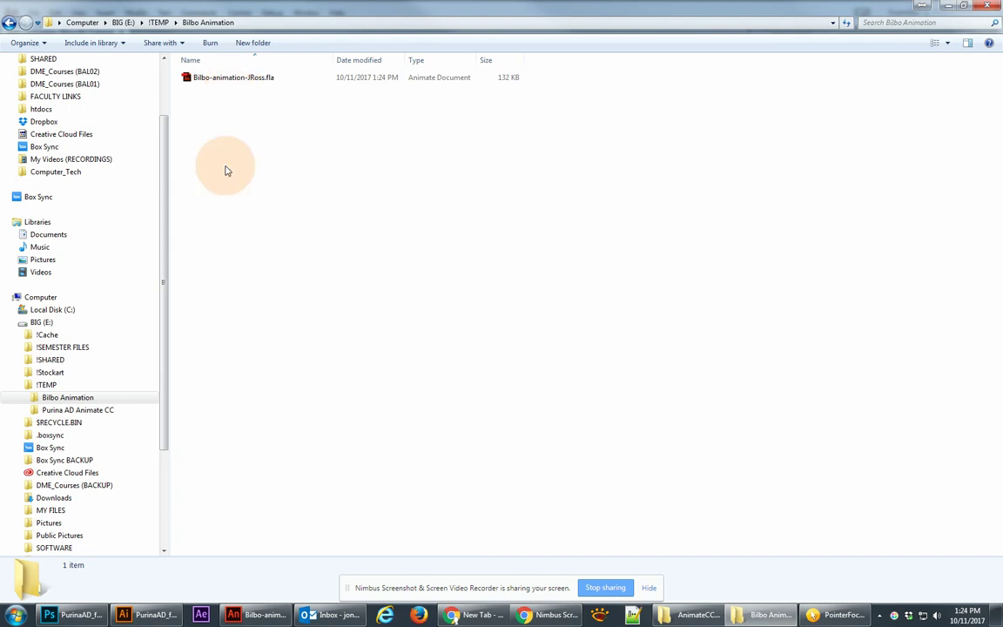
click(264, 614)
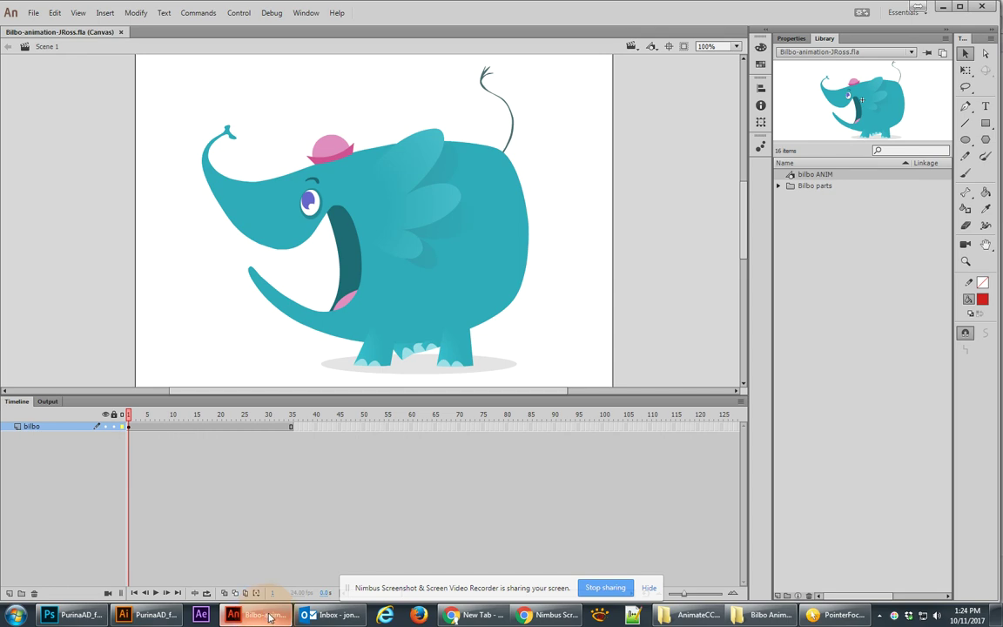
Start a PNG sequence export of the elephant symbol into !TEMP's Bilbo Animation folder.
click(377, 216)
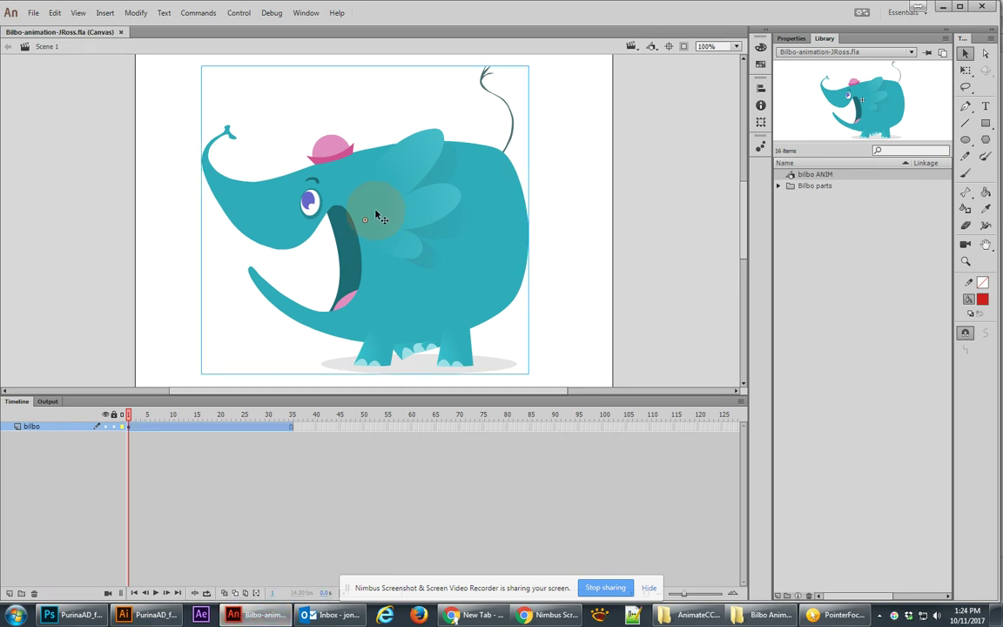
drag(130, 416, 211, 418)
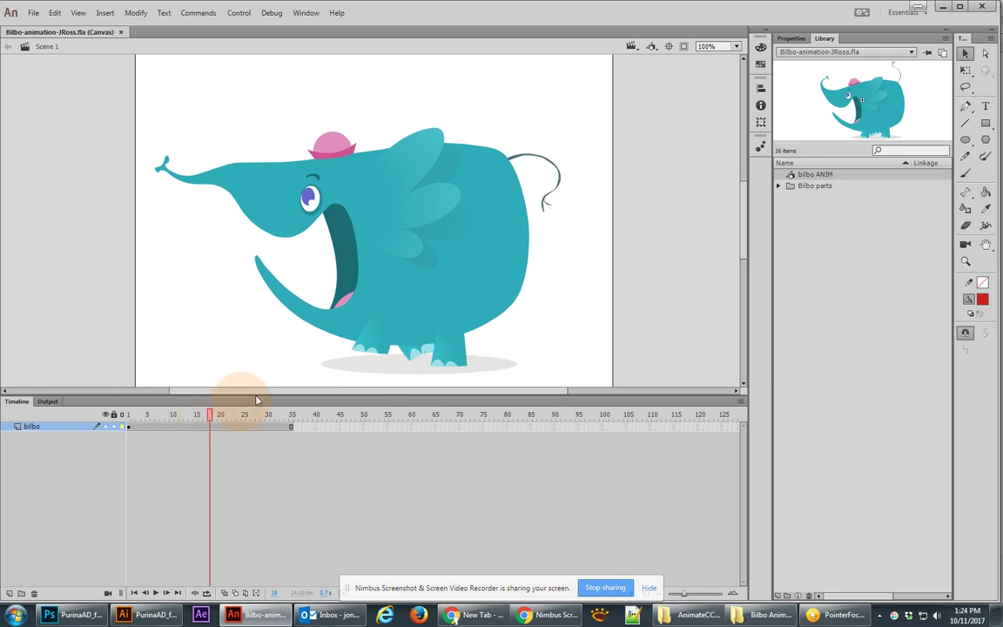
right_click(441, 259)
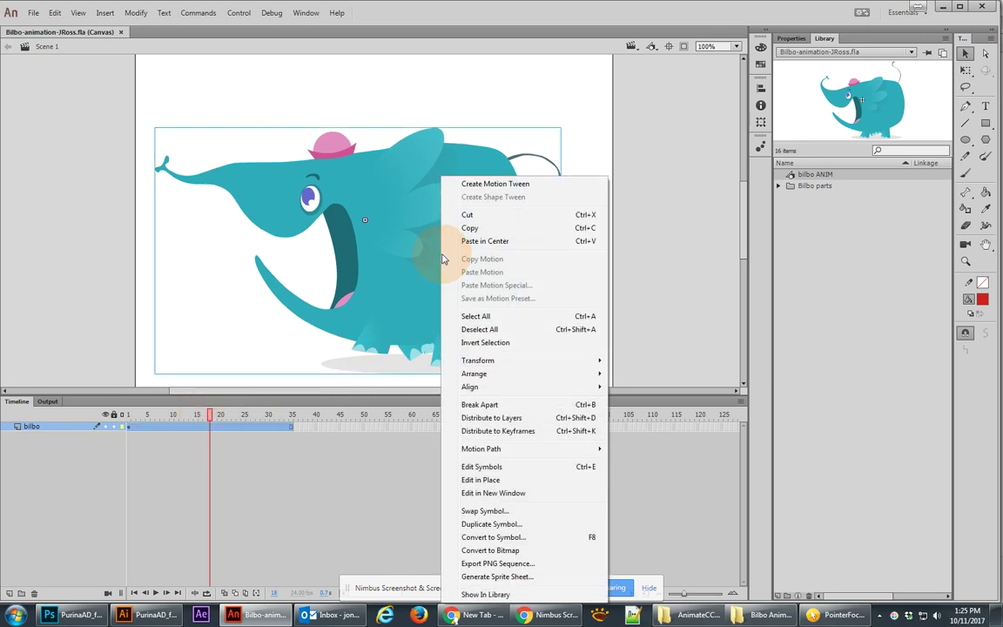
click(488, 563)
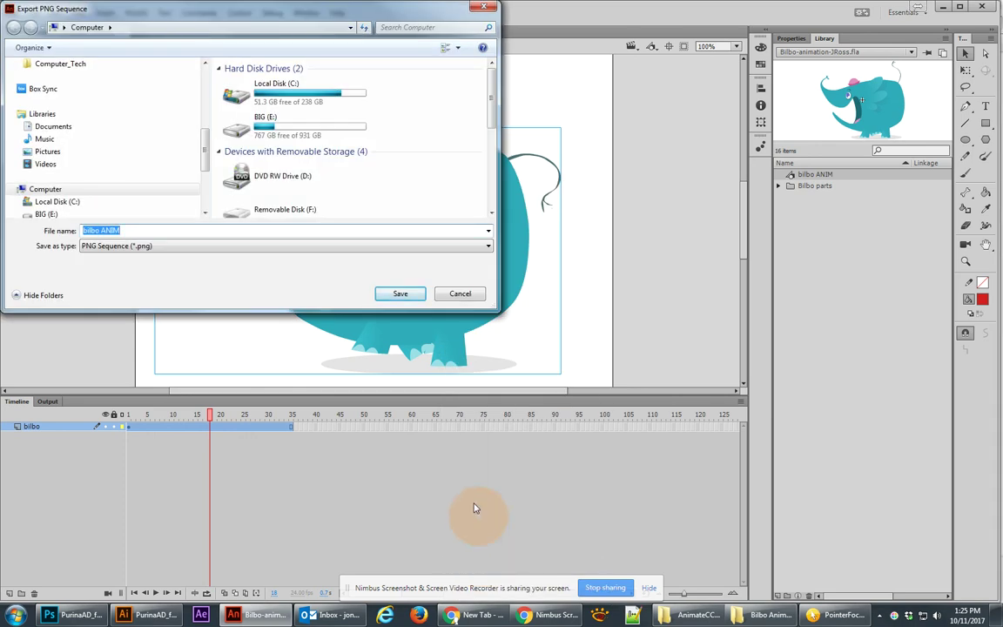
scroll(207, 88, up, 3)
scroll(209, 87, up, 1)
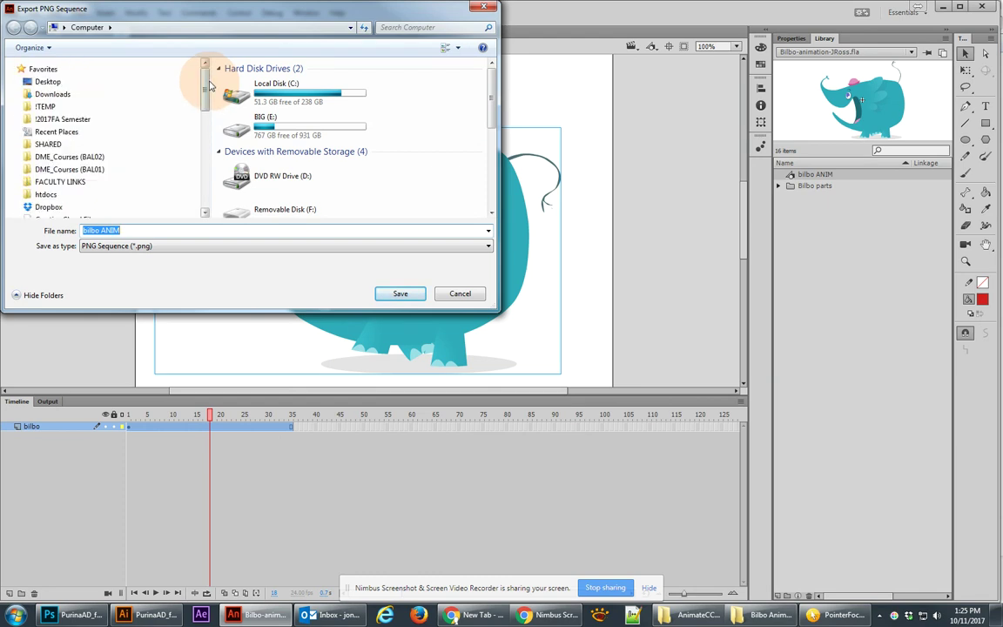
scroll(45, 105, down, 5)
click(44, 112)
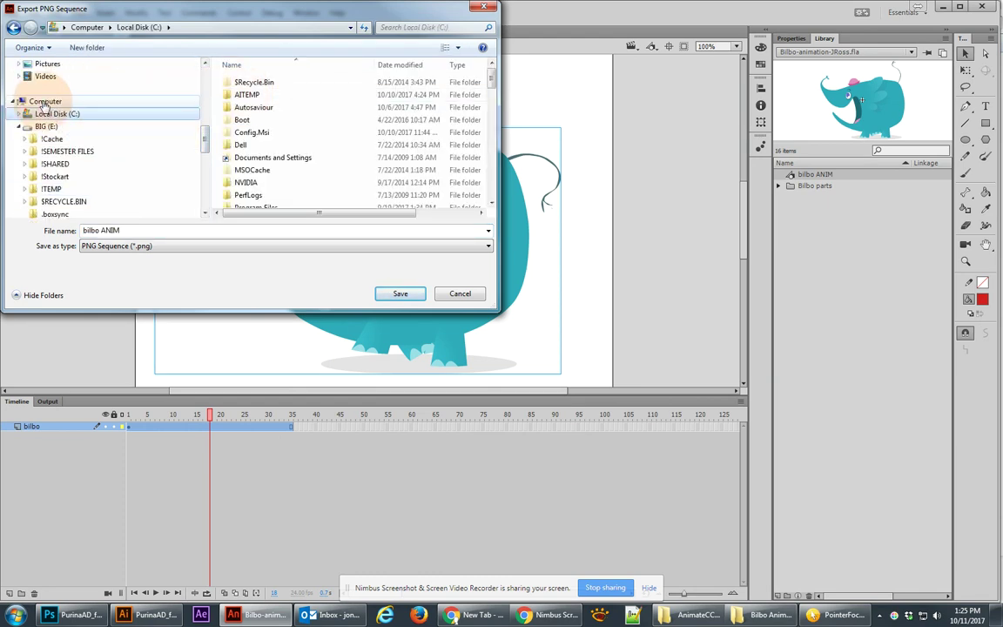
scroll(76, 118, up, 8)
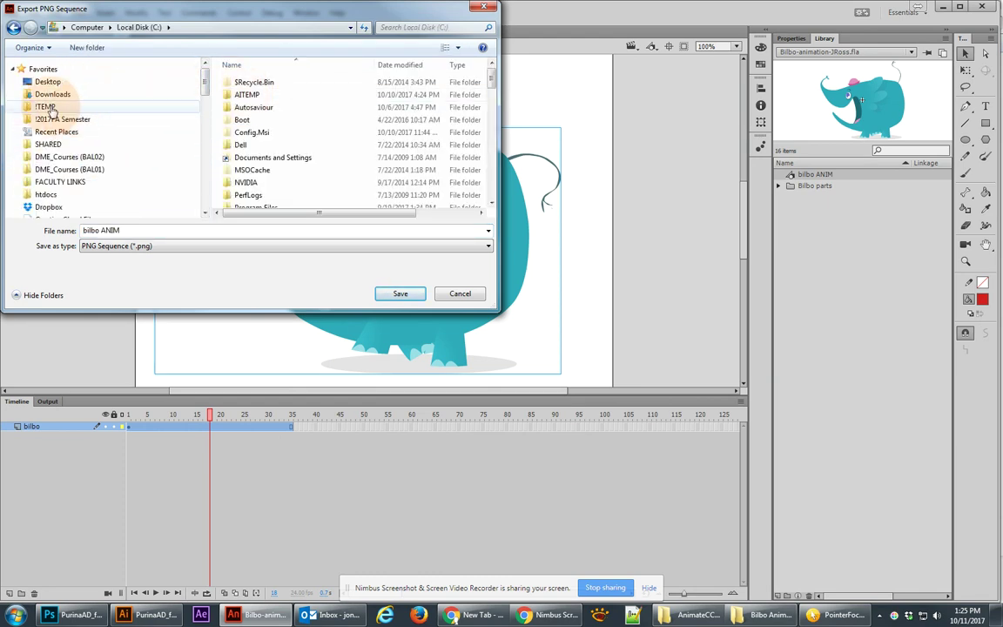
click(44, 105)
double_click(252, 82)
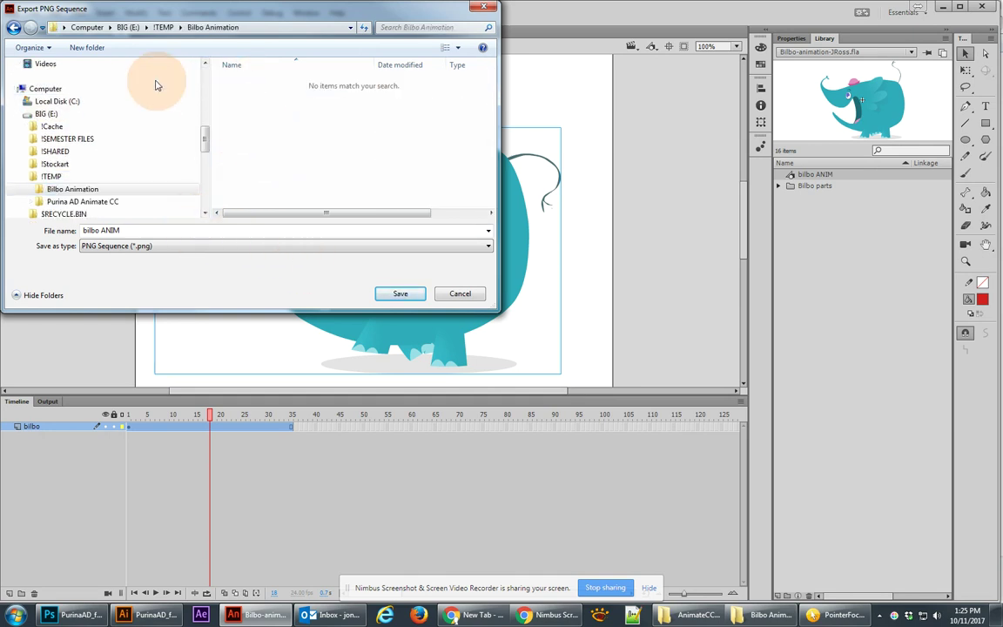
Export all 35 frames at 753×517 into a new 'png sequence' folder.
click(87, 47)
text(png sequence)
key(Return)
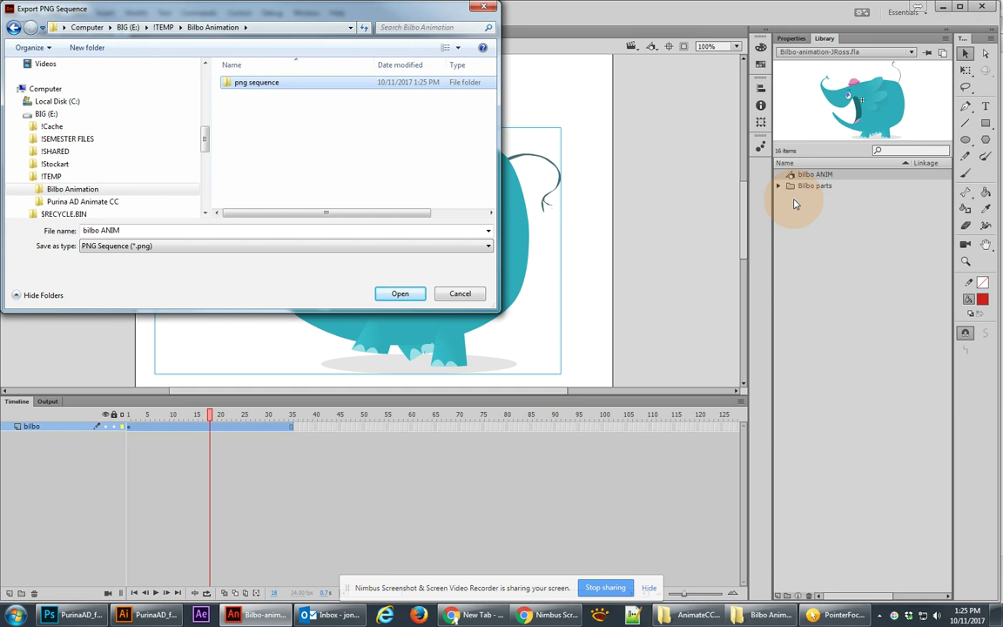
double_click(246, 83)
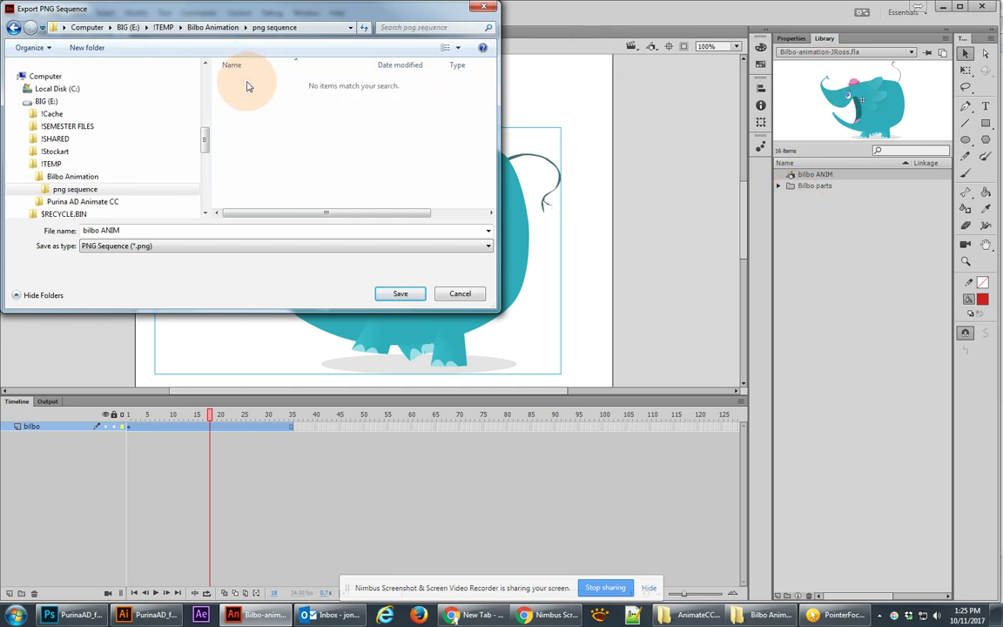
click(393, 294)
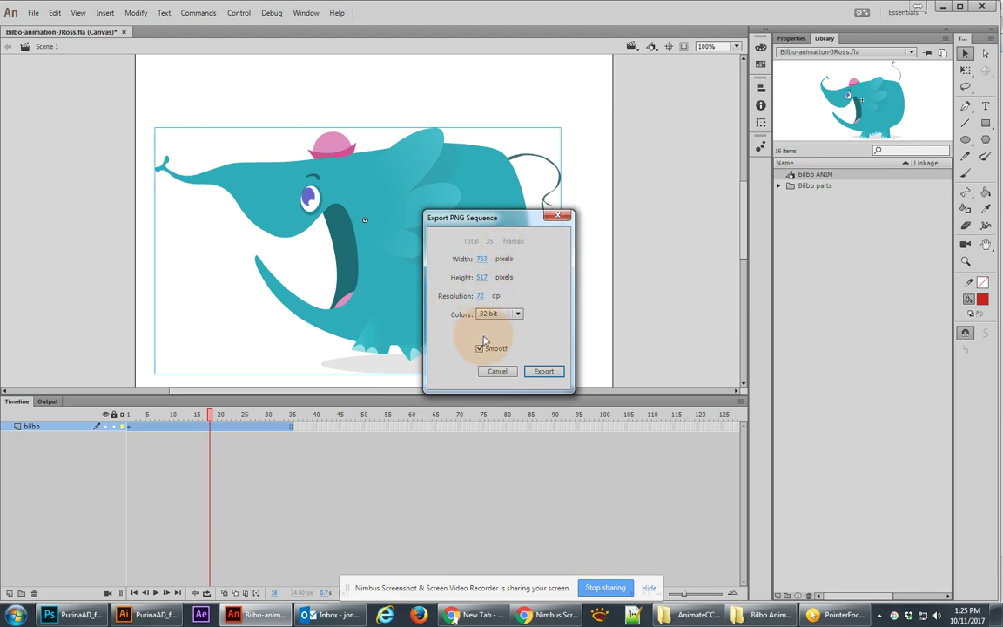
click(543, 371)
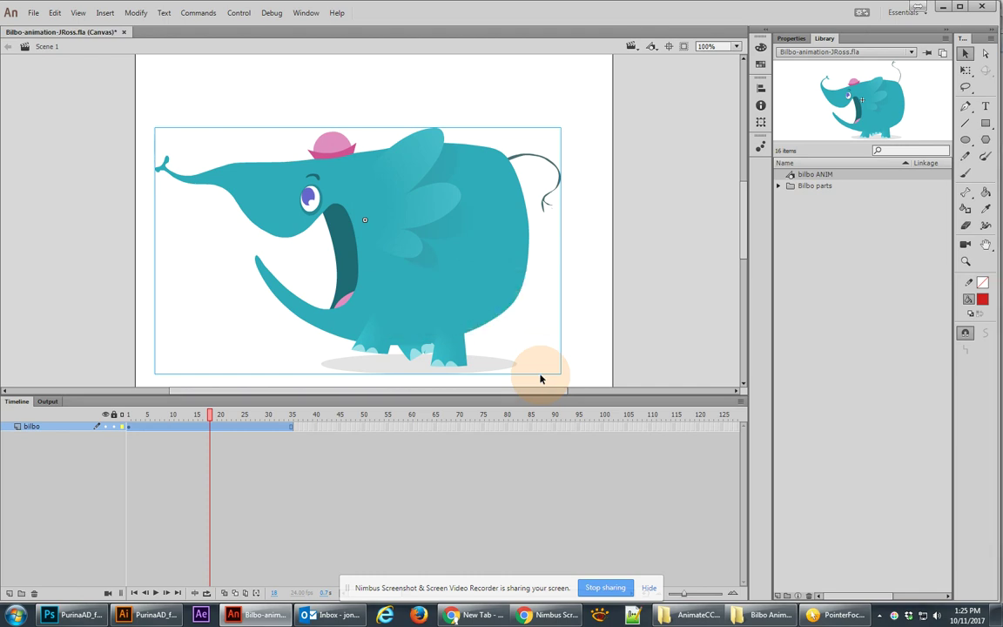
From the Bilbo Animation folder, open the png sequence's bilbo ANIM0001.png in XnView.
mouse_move(773, 610)
click(784, 552)
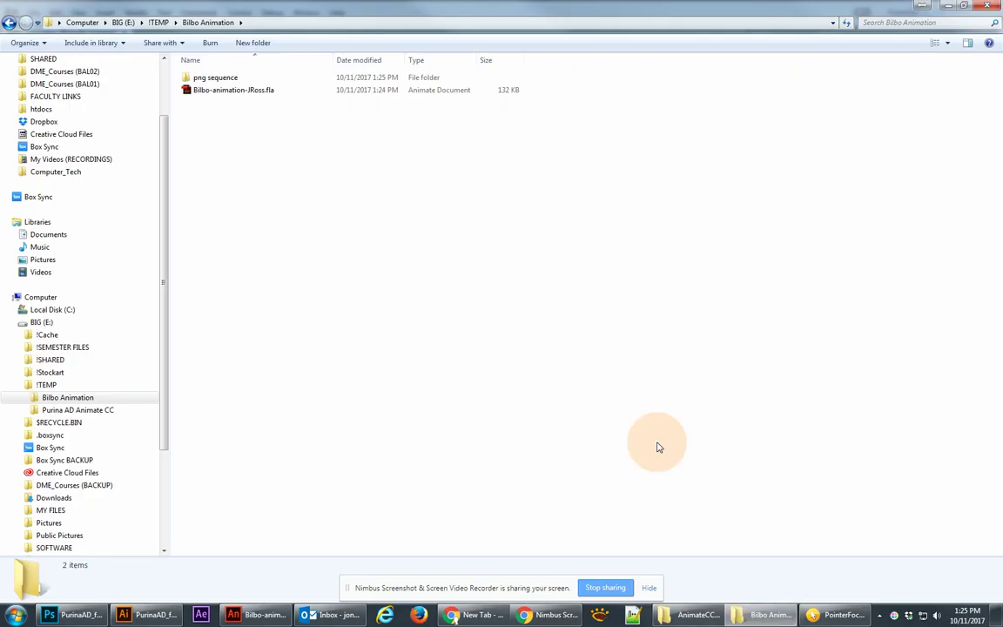
double_click(228, 79)
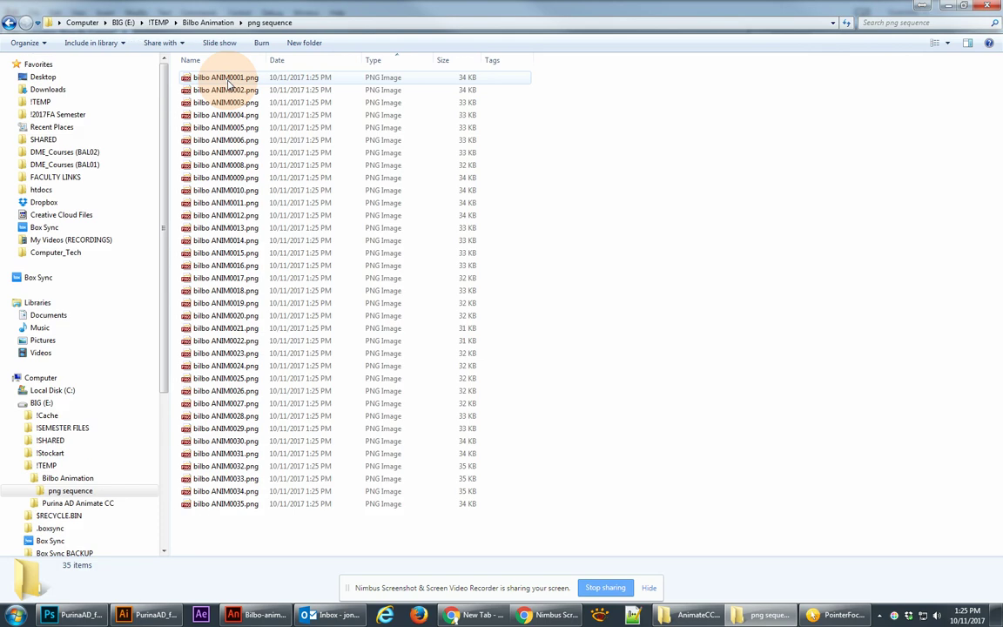
click(228, 83)
double_click(228, 83)
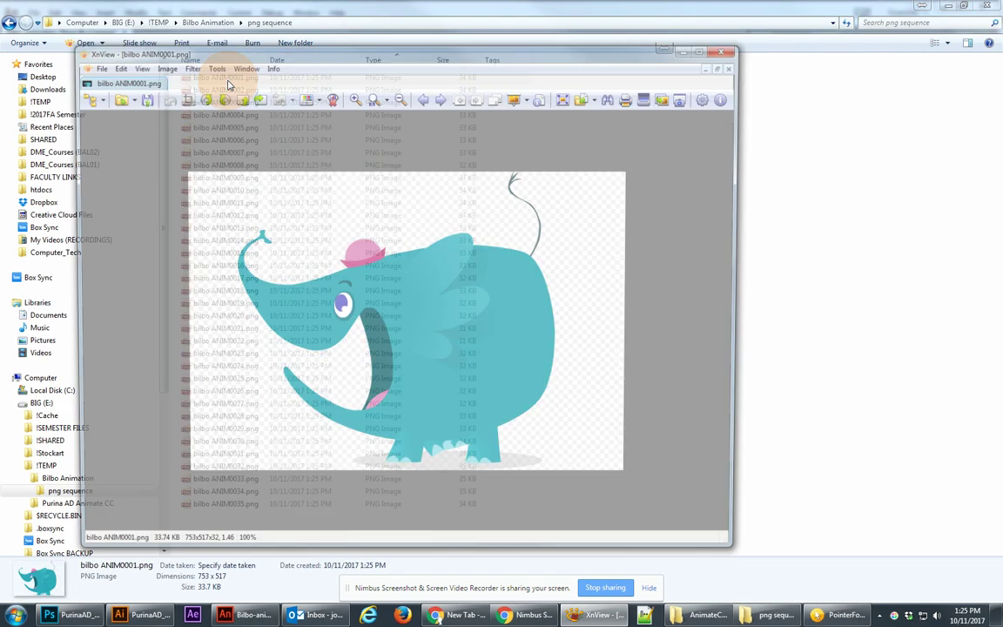
Step through the 35 exported frames to the last, bilbo ANIM0035.png.
scroll(435, 376, down, 5)
scroll(438, 380, down, 20)
scroll(438, 381, down, 1)
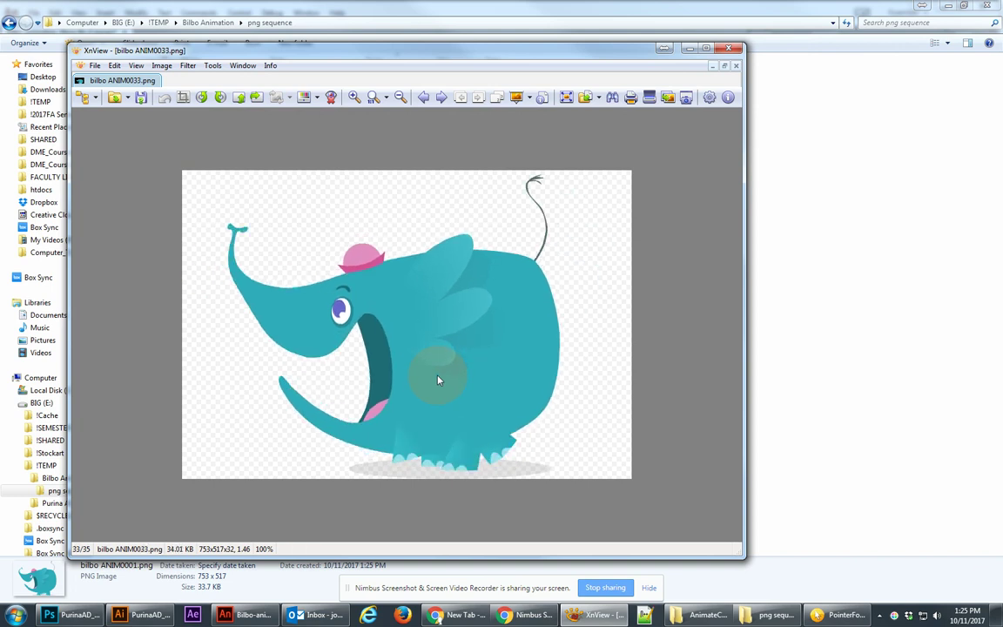
scroll(440, 389, down, 1)
scroll(439, 389, down, 13)
scroll(440, 389, down, 7)
scroll(438, 401, down, 20)
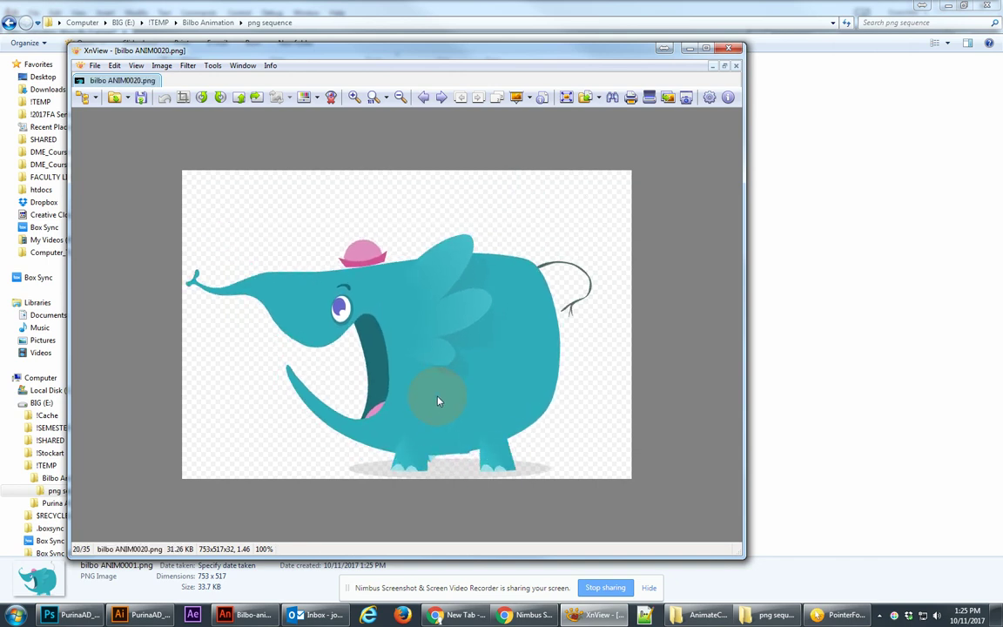
Close XnView, go up to the Bilbo Animation folder, and minimize Explorer to show Animate.
click(728, 48)
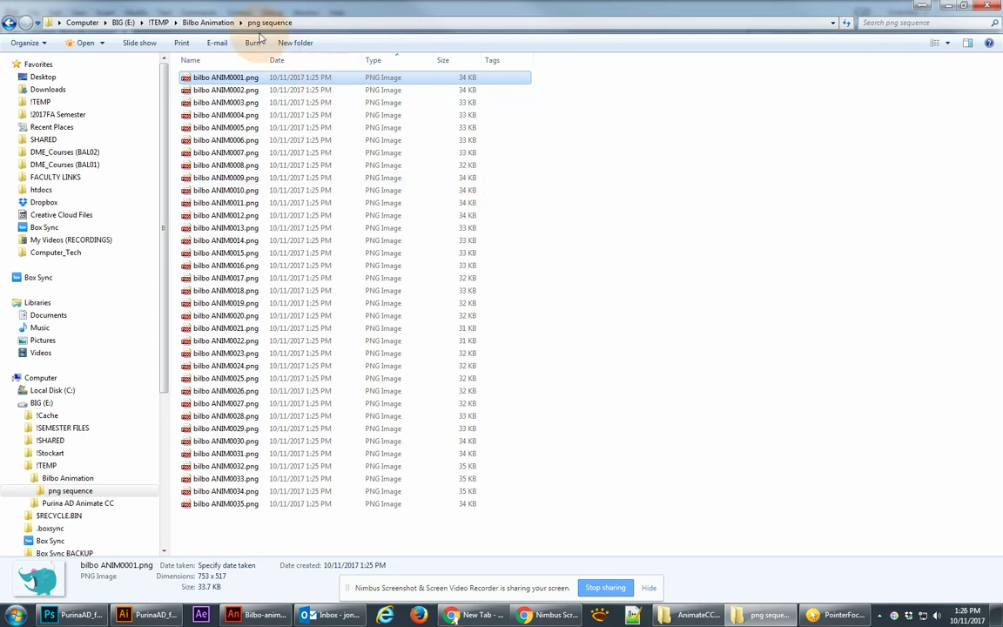
click(229, 26)
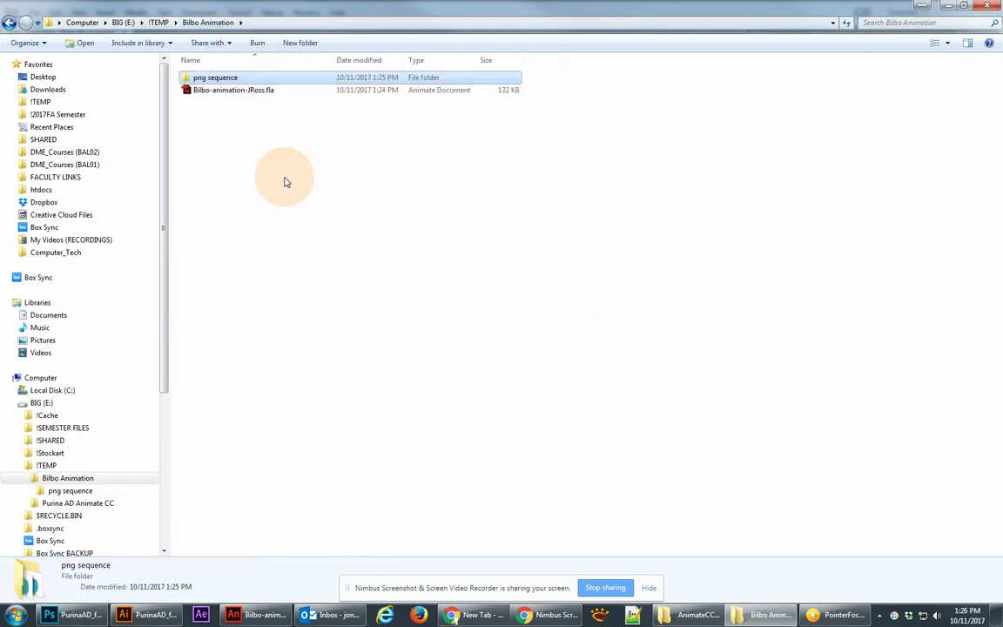
click(949, 6)
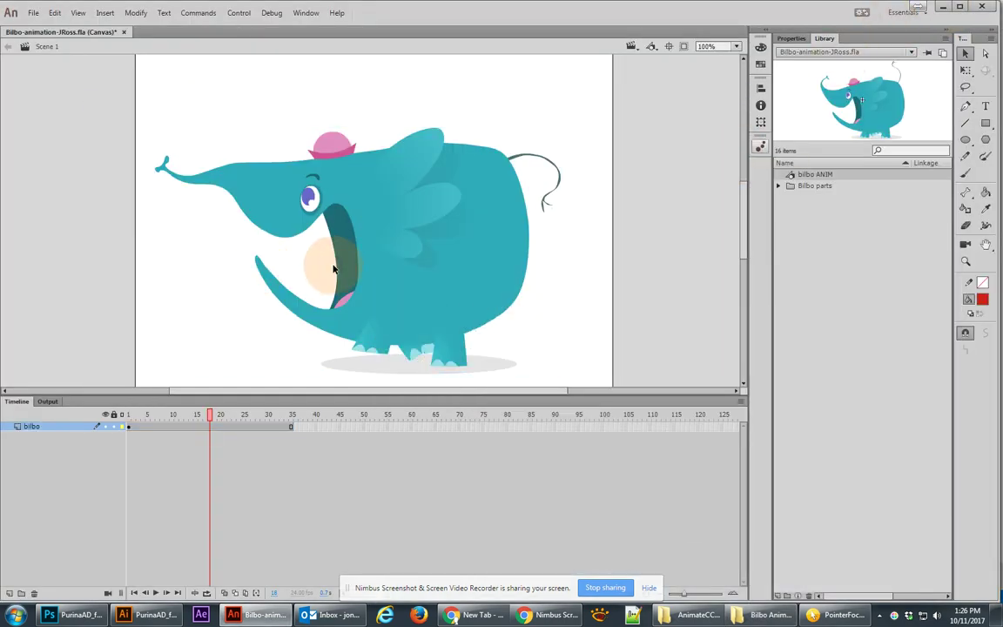
Export the elephant symbol as a PNG 32 bit sprite sheet with image dimensions set to Auto size (4096 x 4096).
click(423, 243)
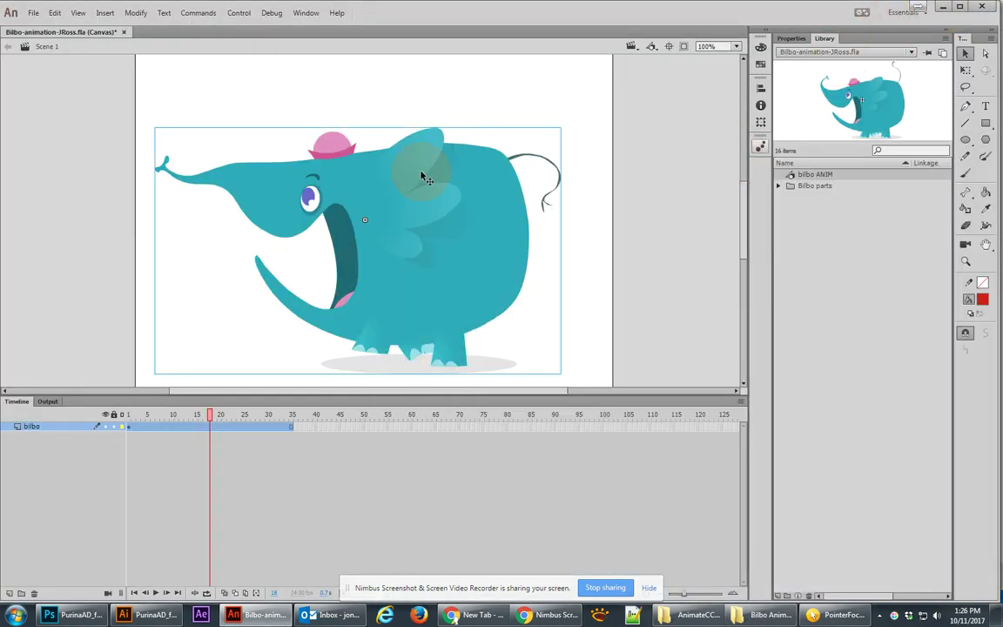
right_click(430, 214)
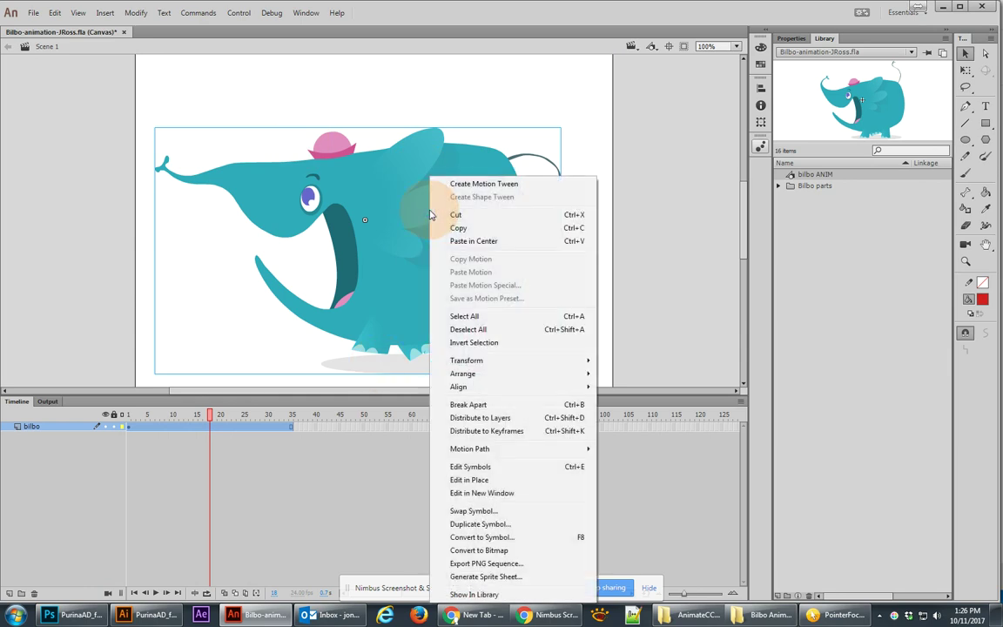
click(477, 576)
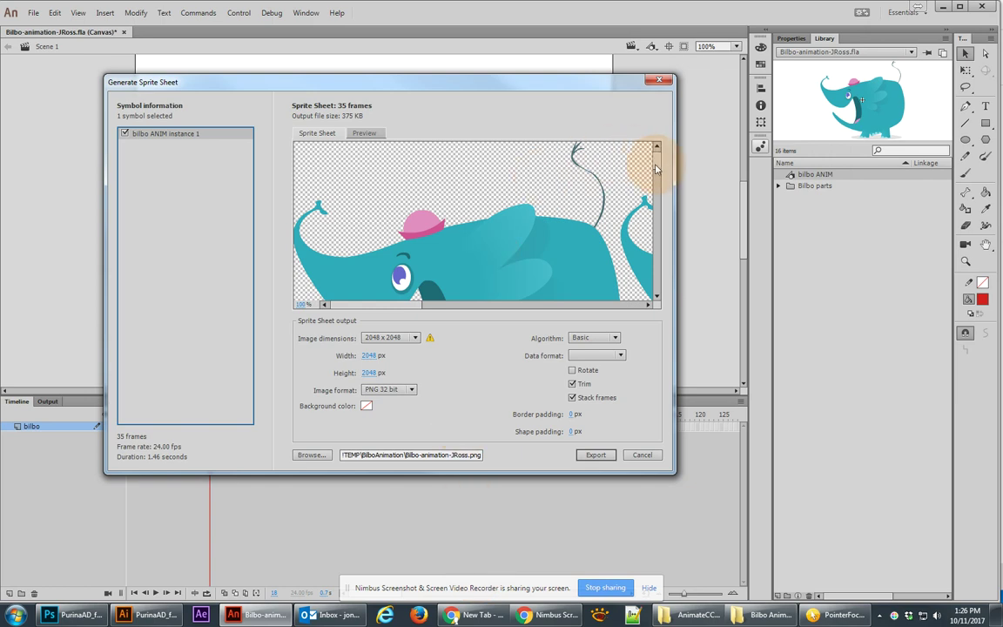
drag(656, 164, 661, 226)
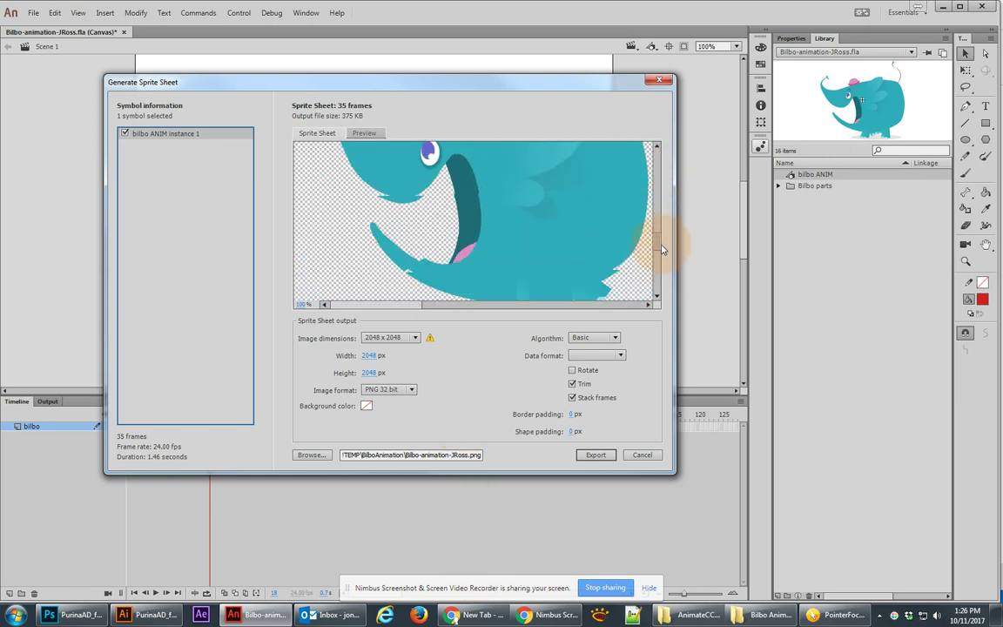
drag(662, 250, 658, 280)
click(387, 340)
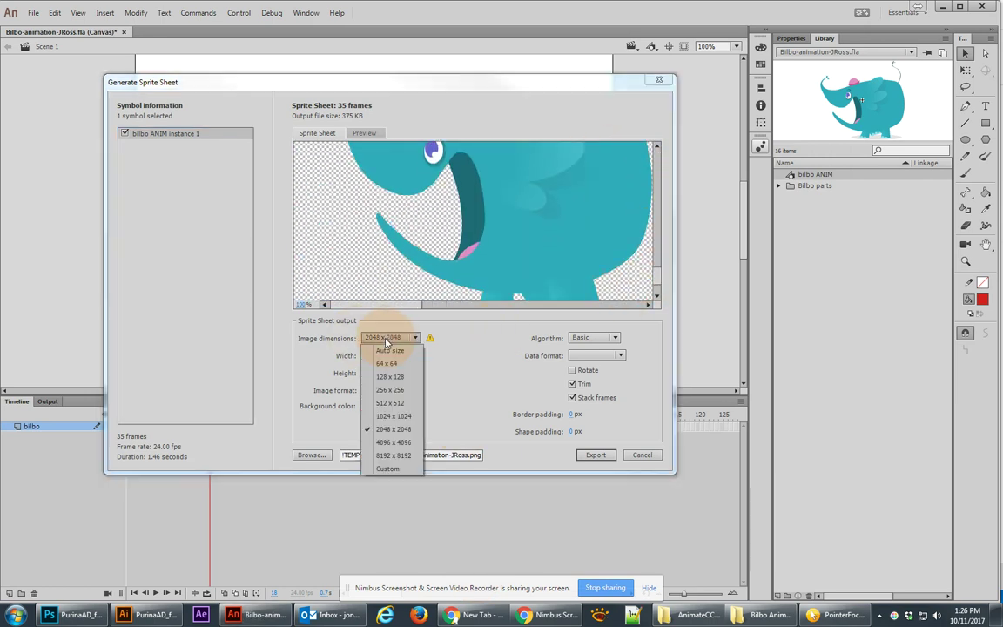
mouse_move(430, 340)
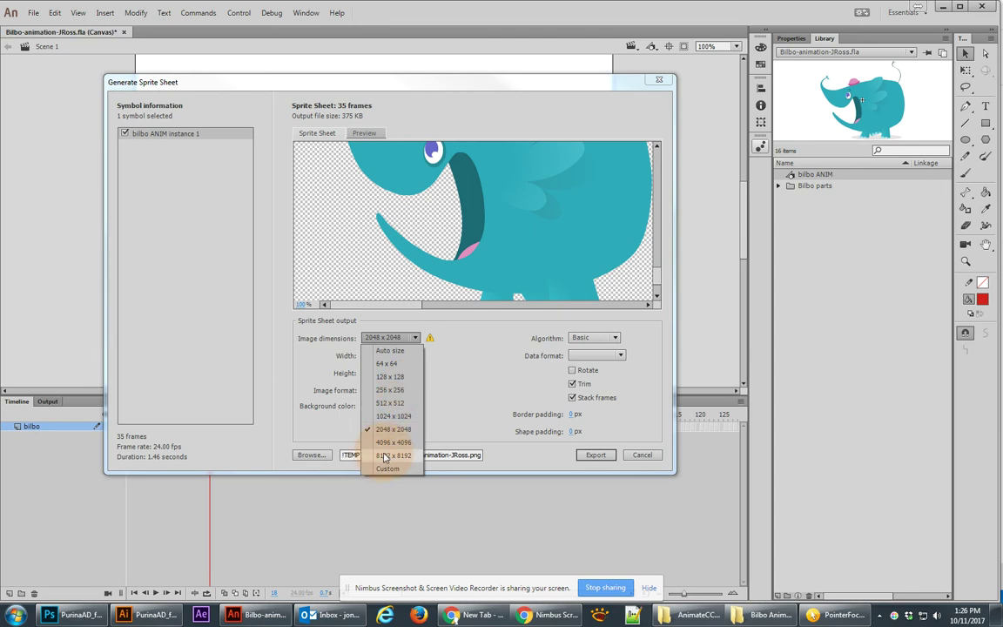
click(389, 337)
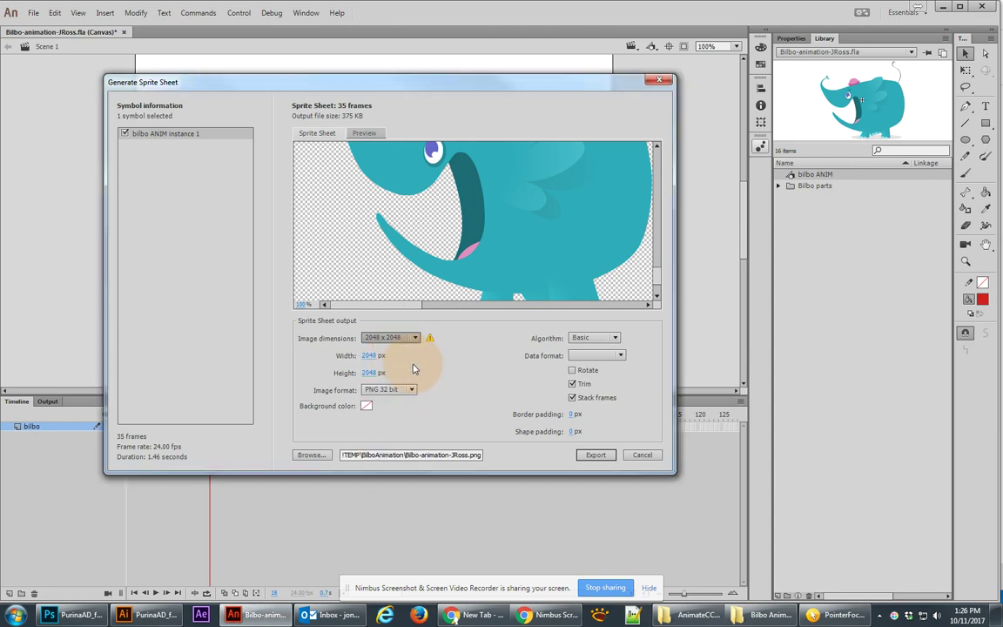
key(Home)
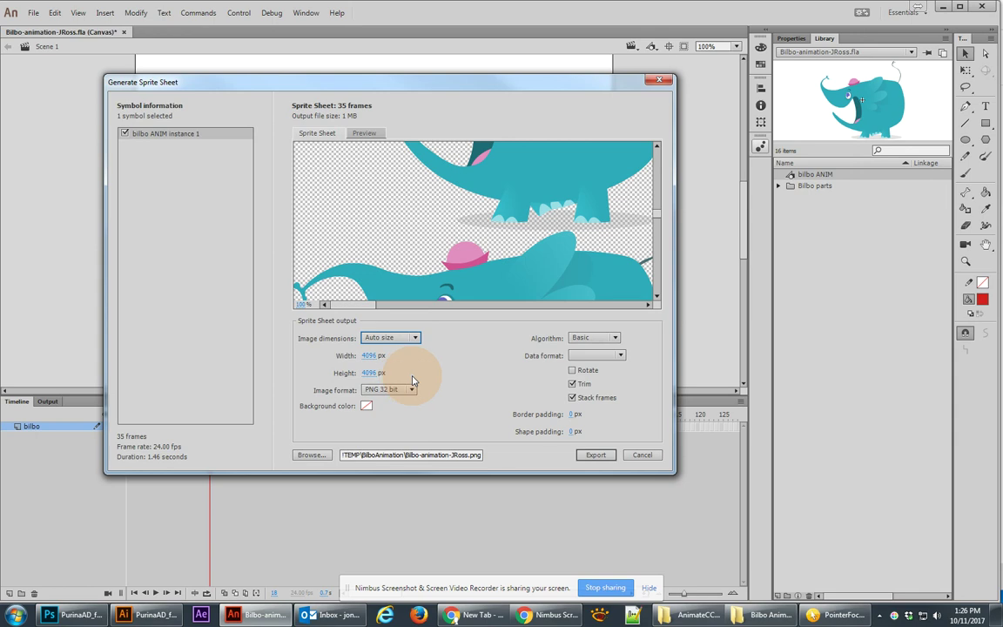
click(596, 455)
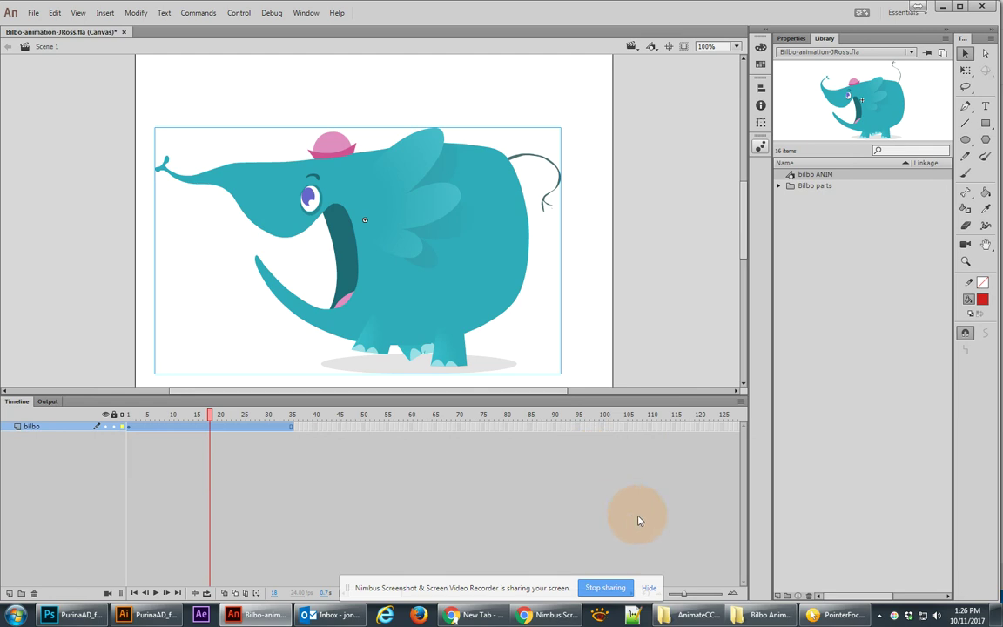
click(763, 614)
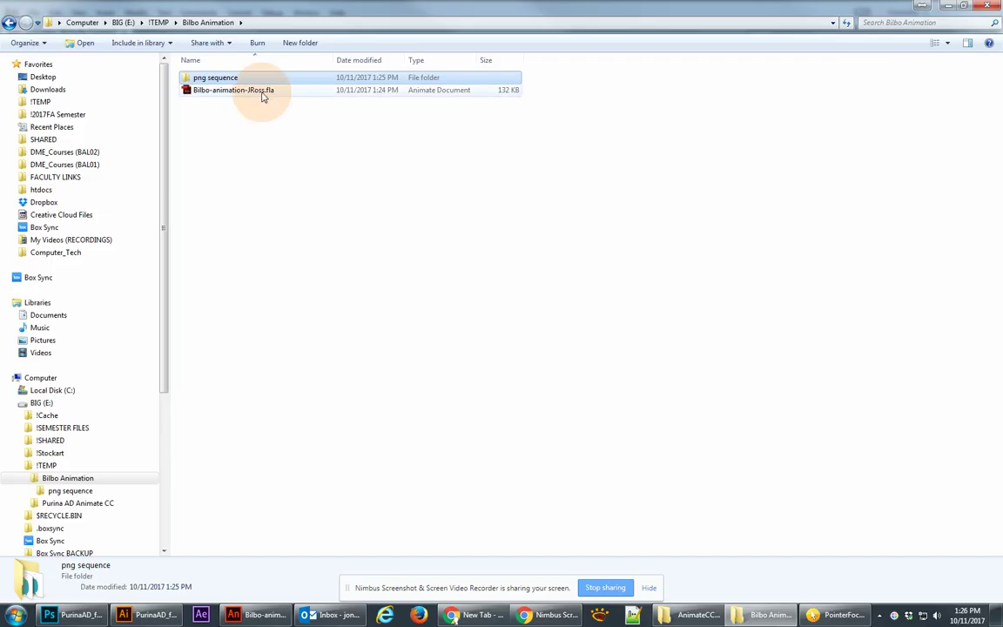
double_click(233, 80)
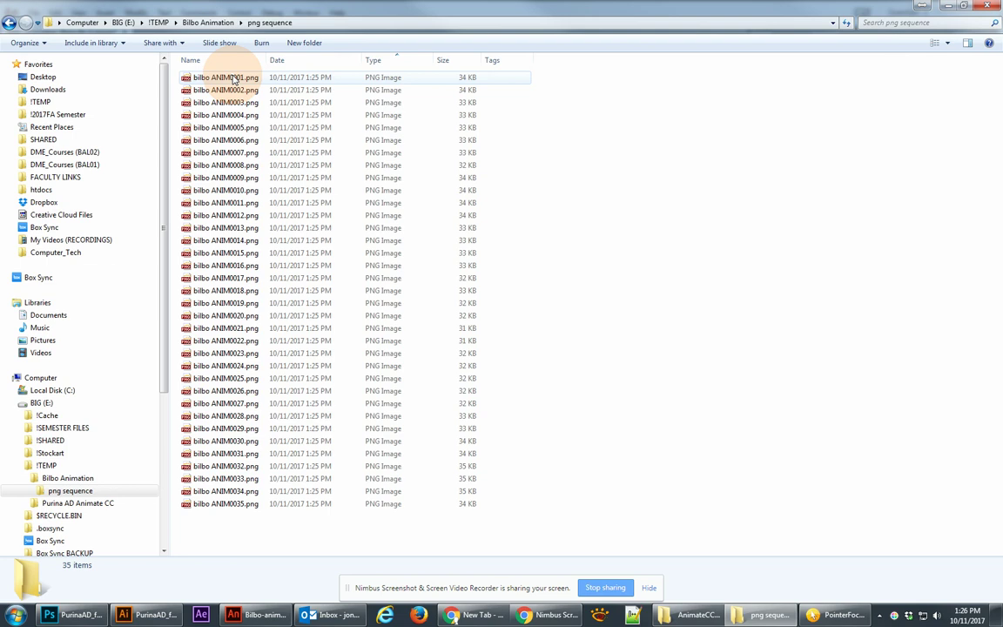
click(213, 23)
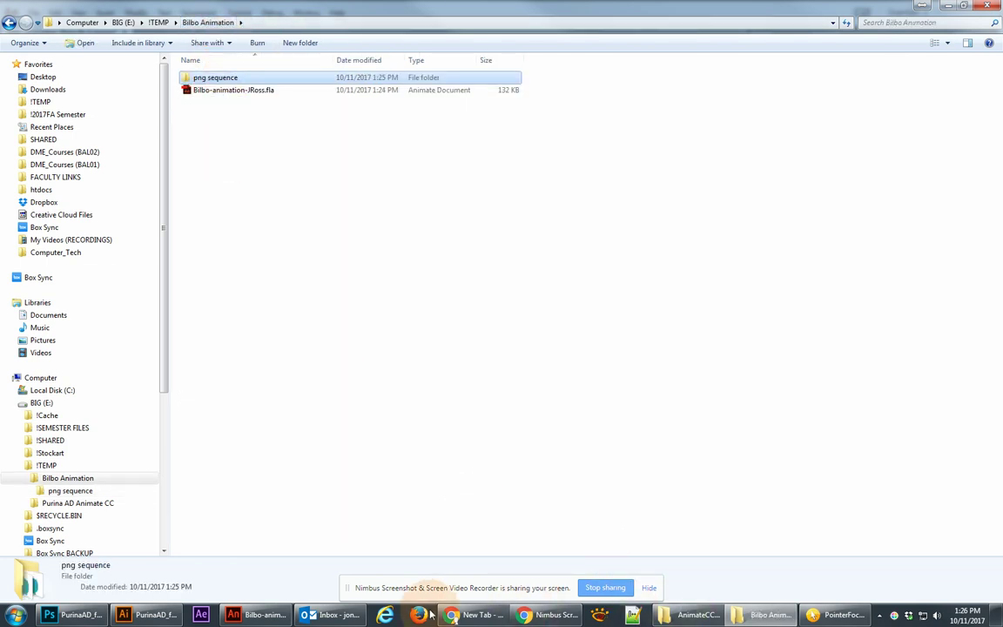
click(270, 614)
Re-export the elephant sprite sheet as Bilbo-animation-JRoss.png, targeting the Bilbo Animation folder.
right_click(412, 321)
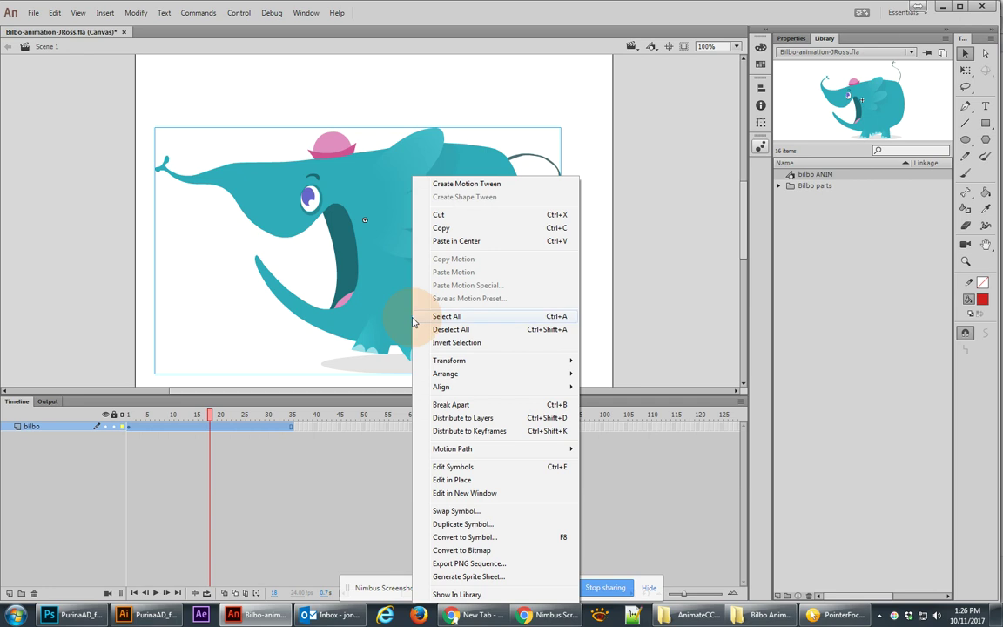
click(470, 576)
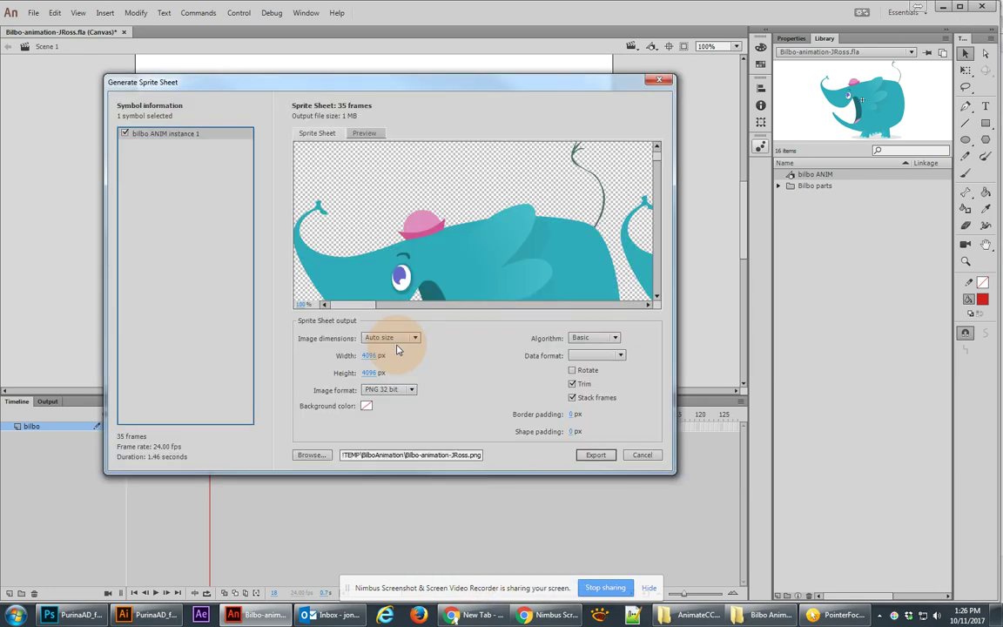
click(311, 455)
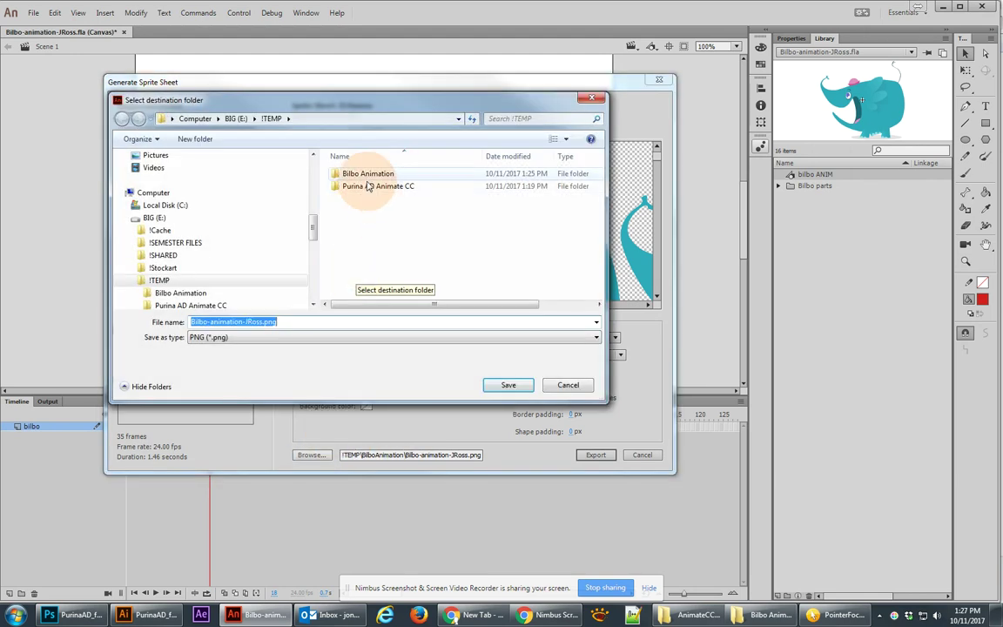
double_click(362, 168)
click(508, 385)
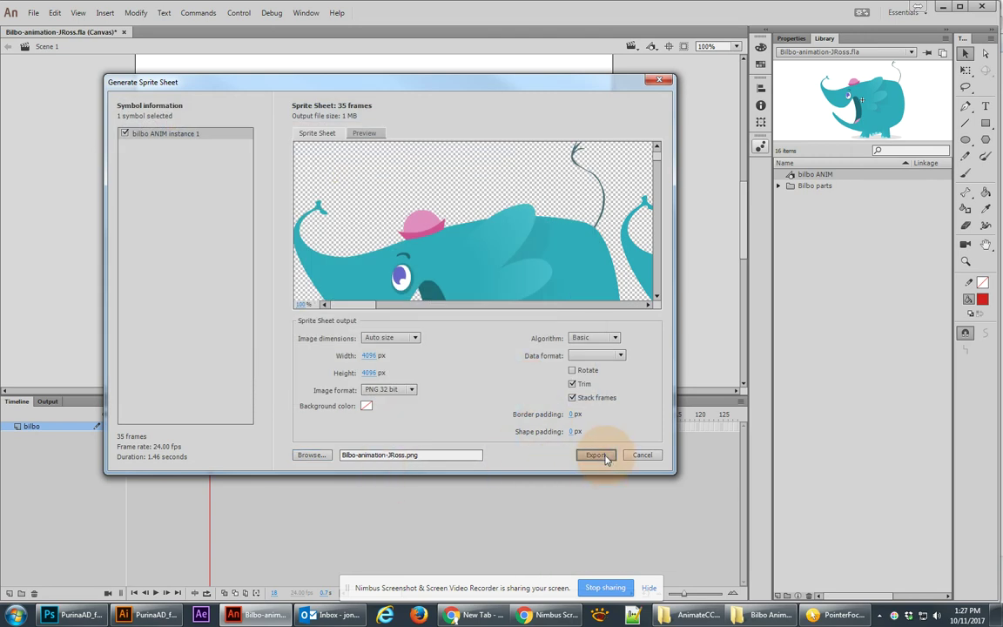
click(597, 455)
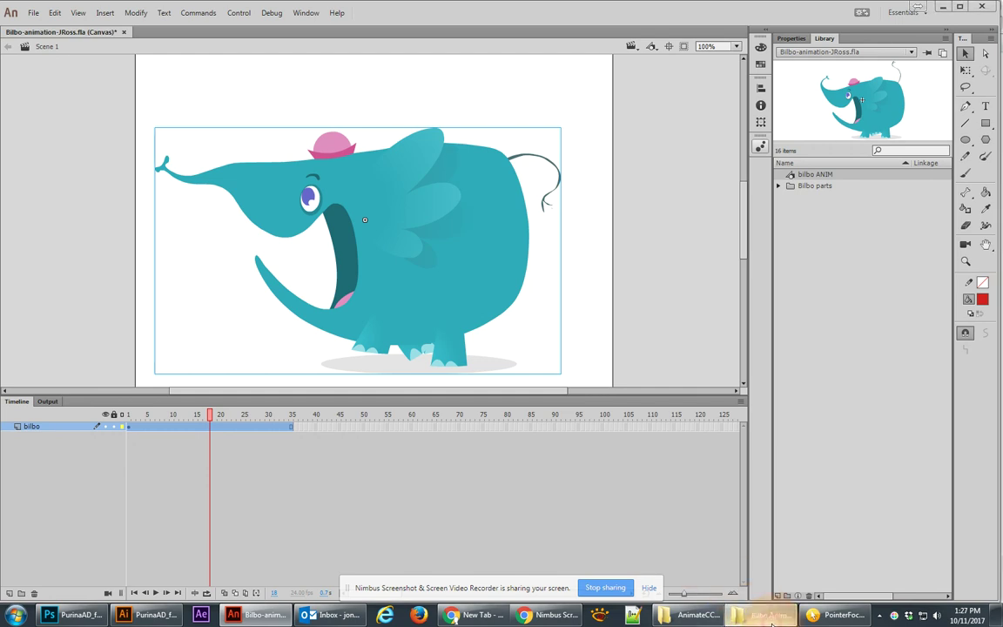
Open Bilbo-animation-JRoss.png in XnView, zoom in on the 4096 x 4096 sheet, then close it.
click(771, 624)
click(228, 104)
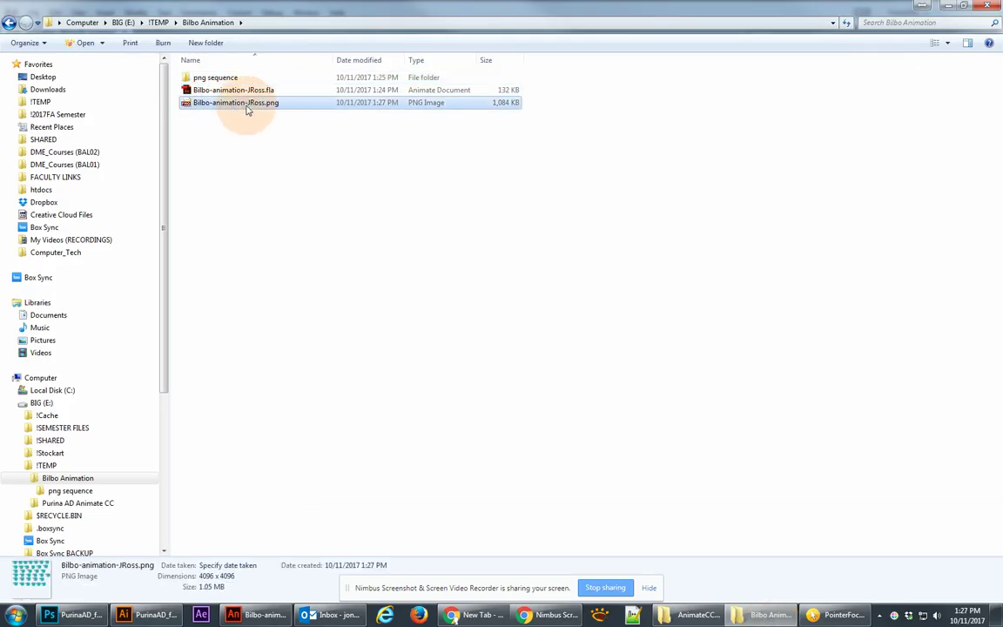
double_click(233, 107)
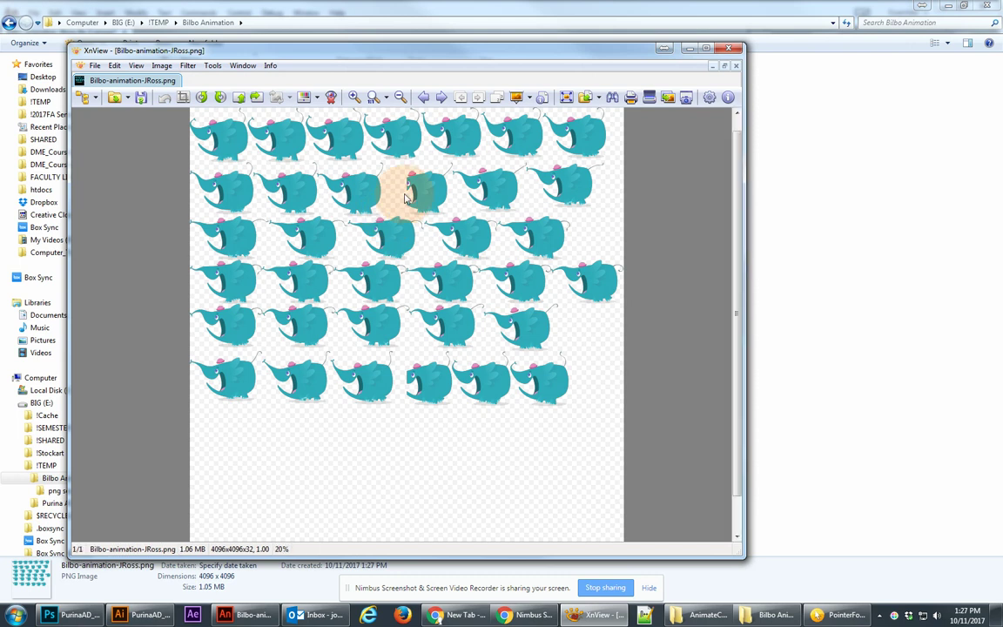
scroll(406, 200, up, 1)
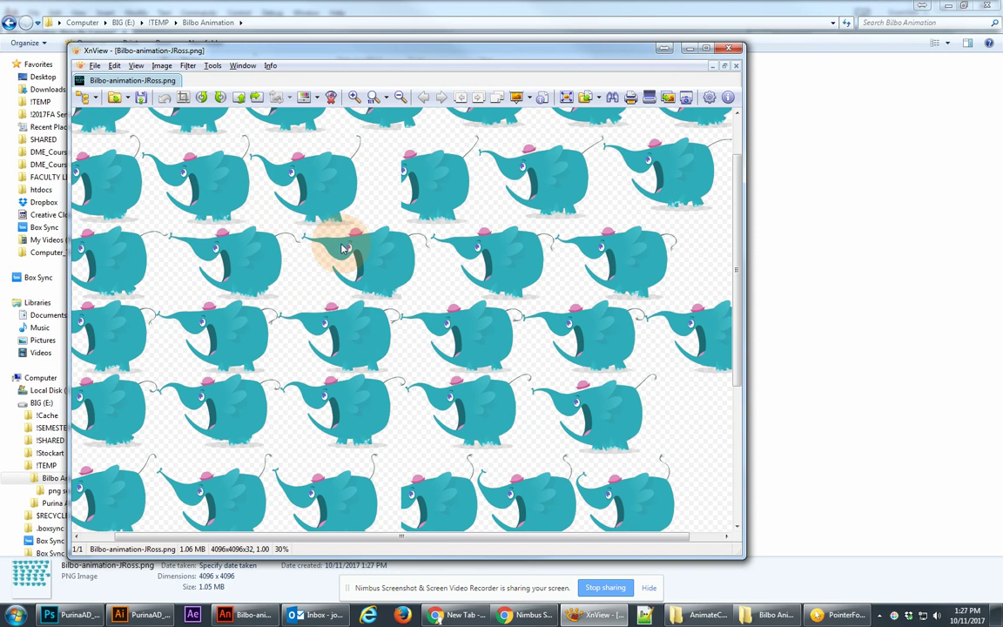
click(728, 48)
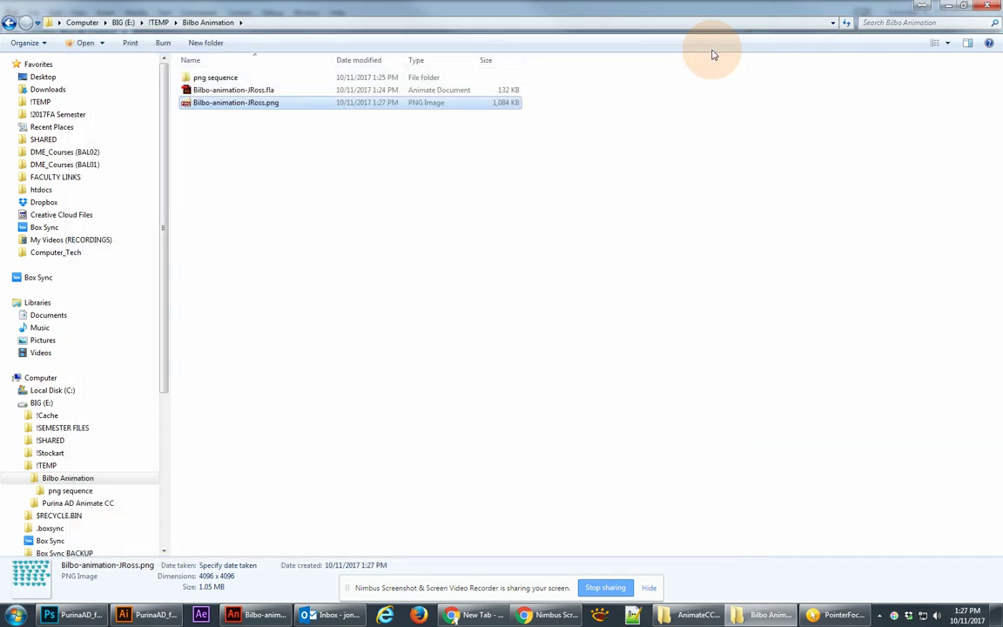
Enter the bilbo ANIM symbol and move the playhead back to frame 1.
click(276, 617)
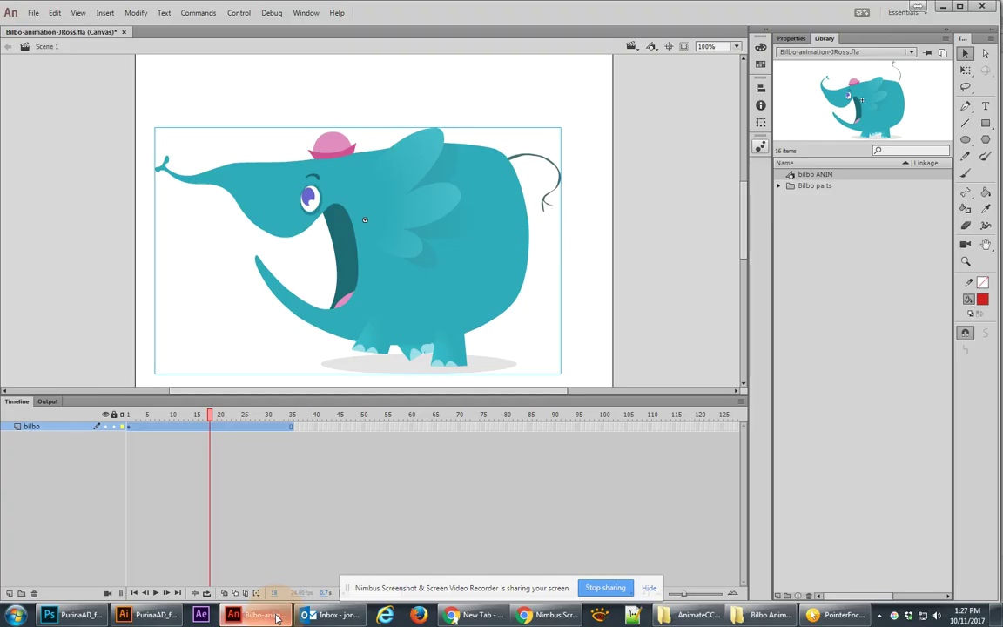
double_click(413, 259)
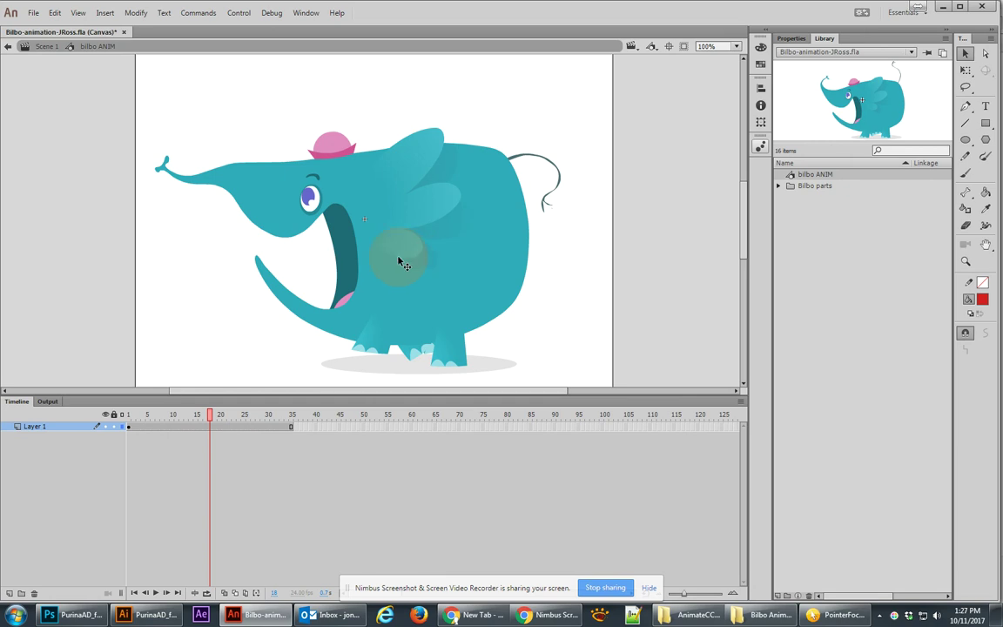
mouse_move(209, 418)
mouse_down()
mouse_move(126, 427)
mouse_move(275, 426)
mouse_move(208, 430)
mouse_up()
Add Layer 2 and draw a red rectangle covering the elephant.
click(8, 594)
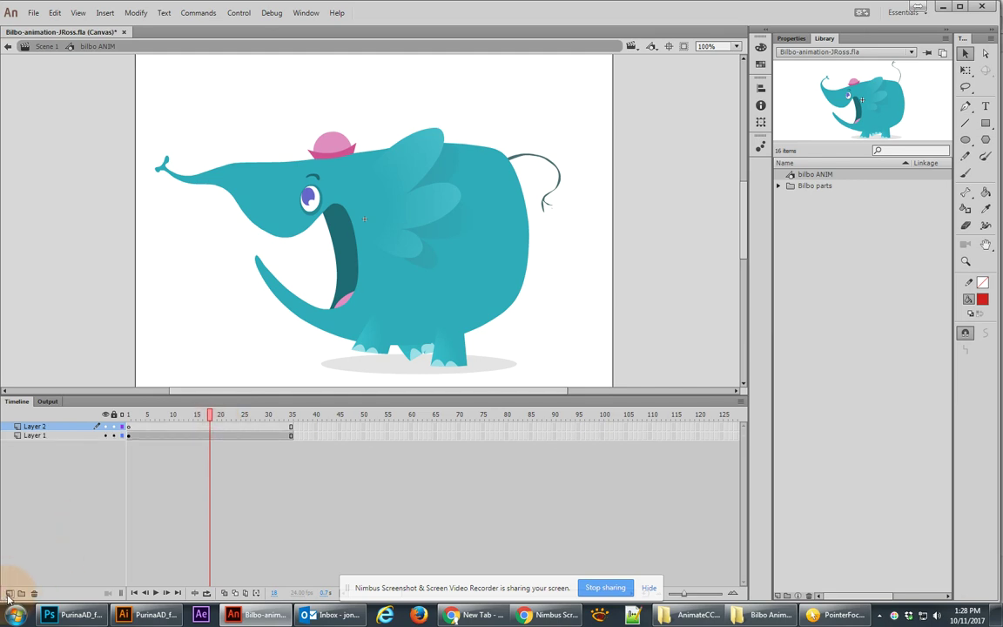
click(984, 123)
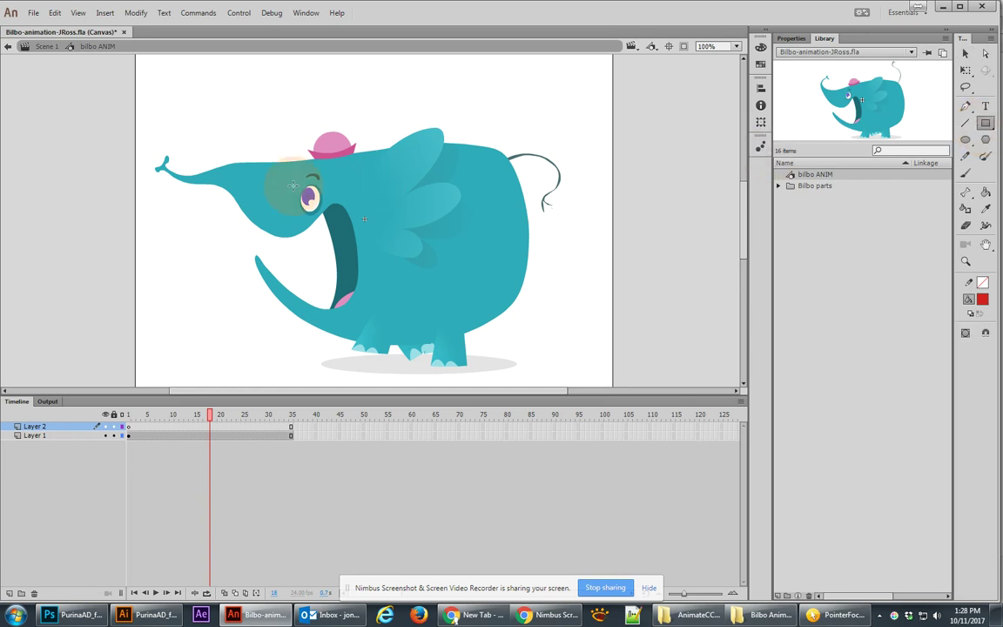
drag(145, 106, 590, 384)
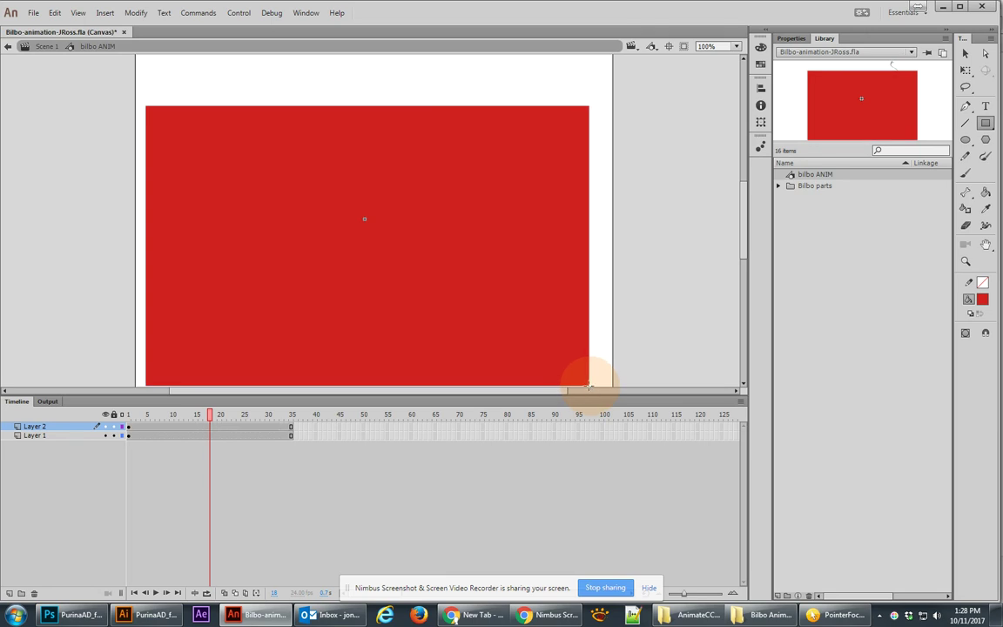
Select the red rectangle and drag its fill to fully transparent in the Properties swatch.
click(965, 53)
click(471, 164)
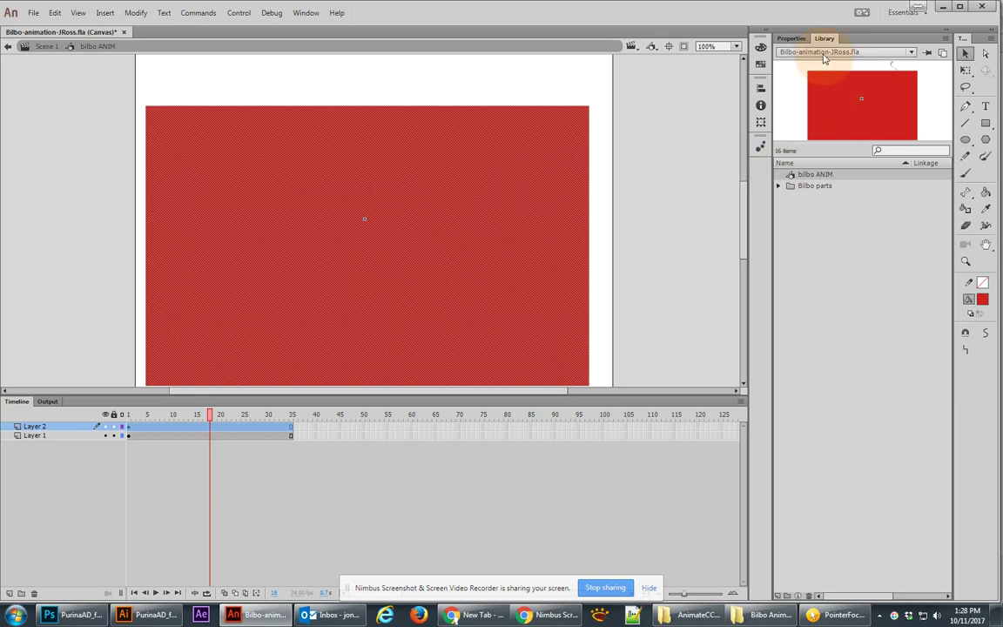
click(792, 39)
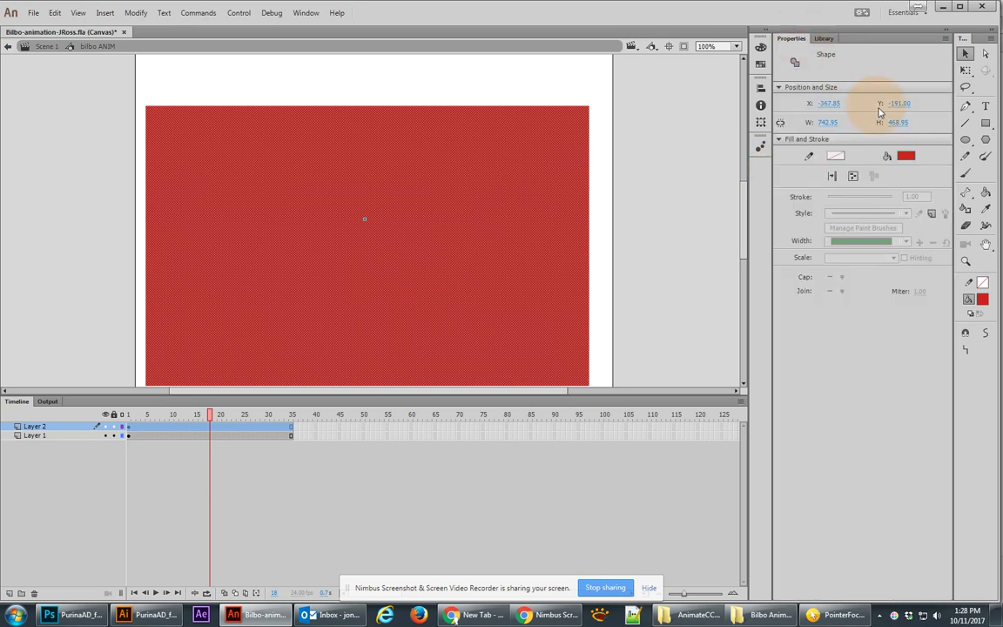
click(906, 156)
click(862, 173)
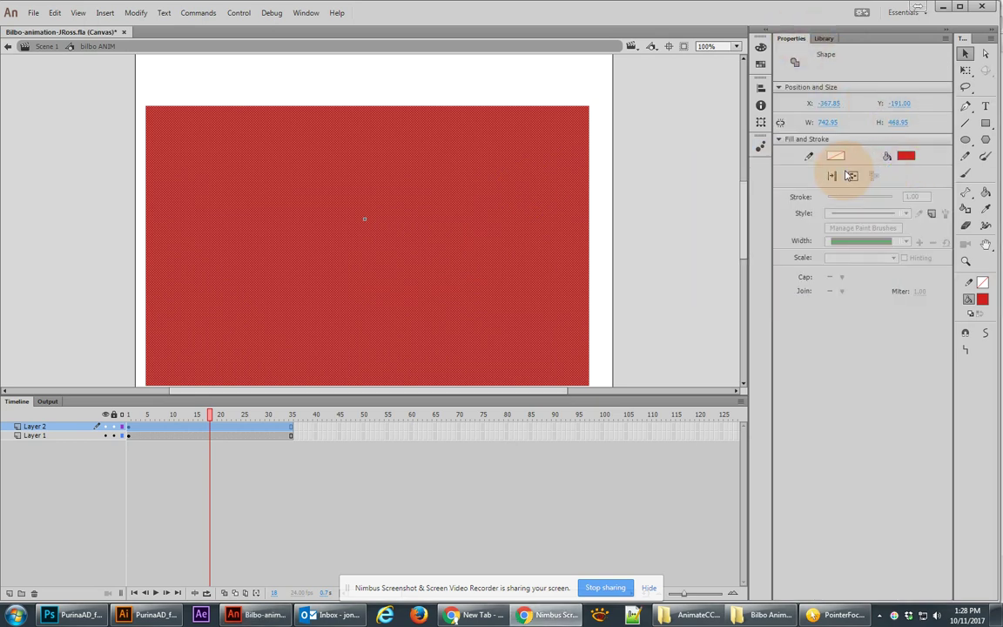
click(904, 157)
mouse_move(863, 168)
mouse_down()
mouse_move(647, 158)
mouse_move(656, 162)
mouse_up()
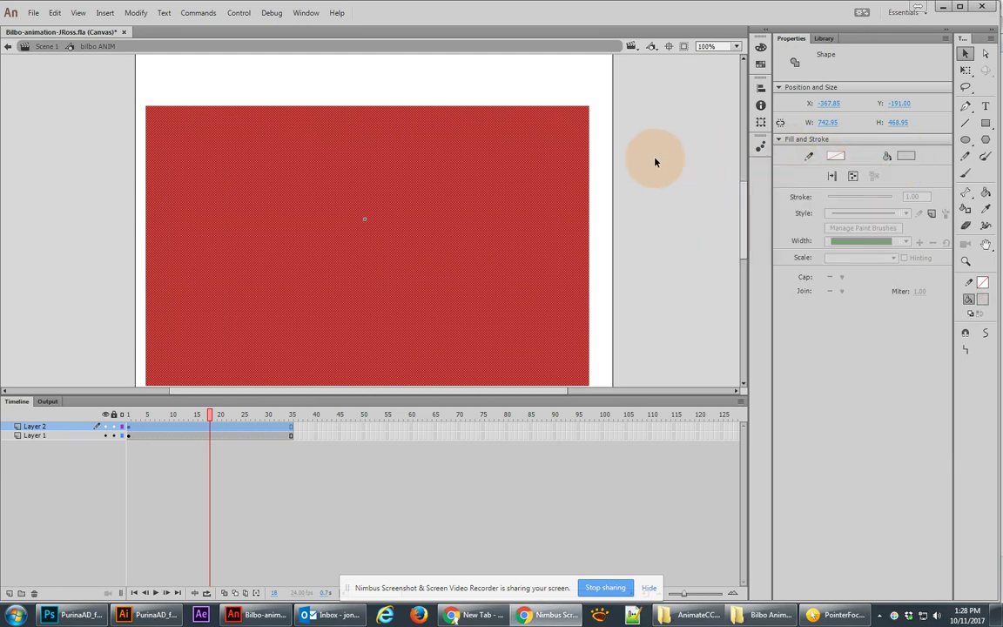
click(612, 186)
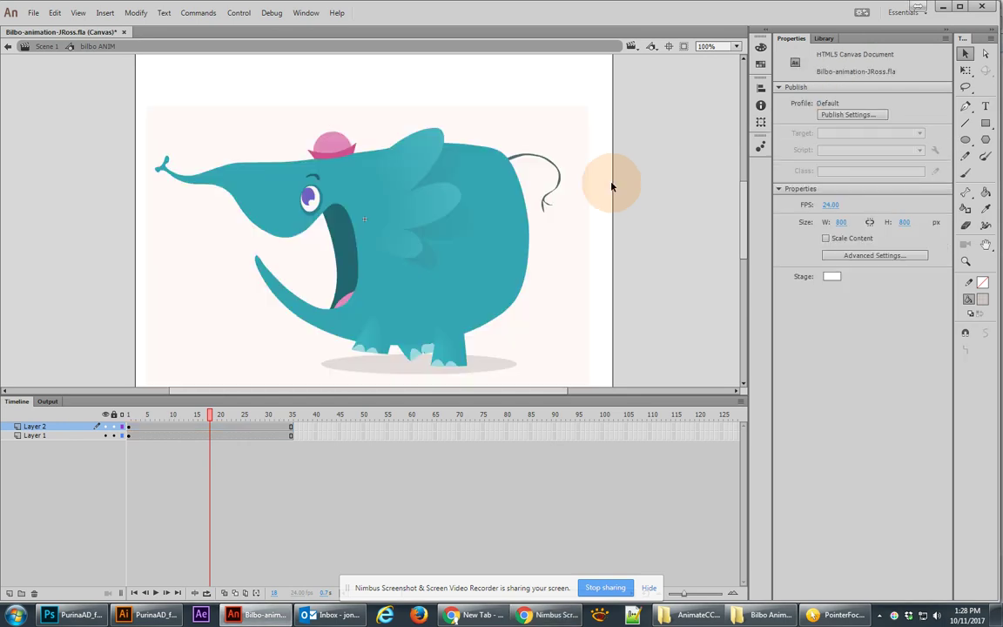
Reselect the background rectangle and change its fill to grey.
click(579, 136)
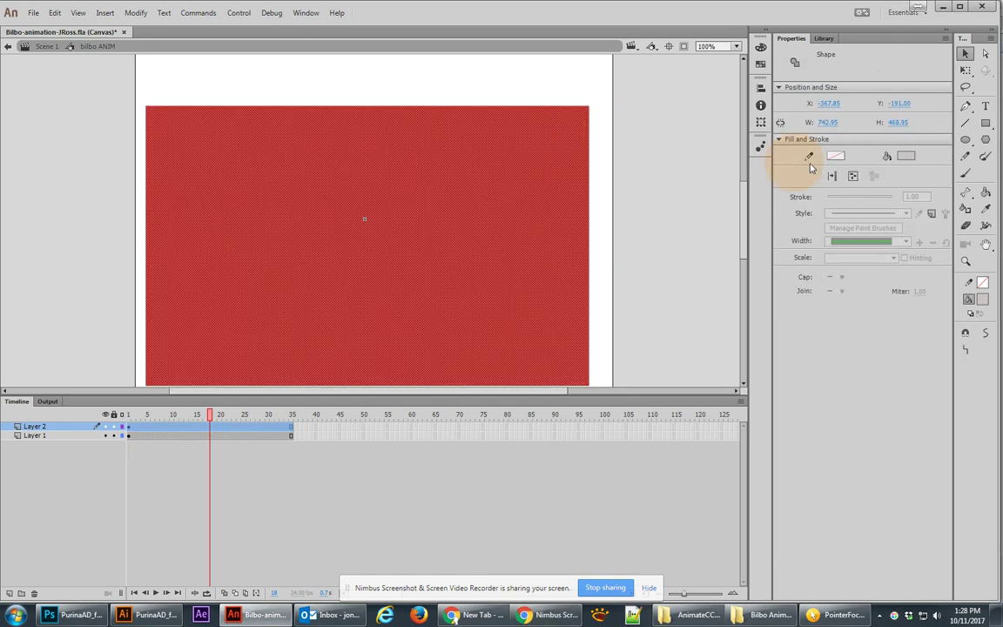
click(904, 159)
click(768, 157)
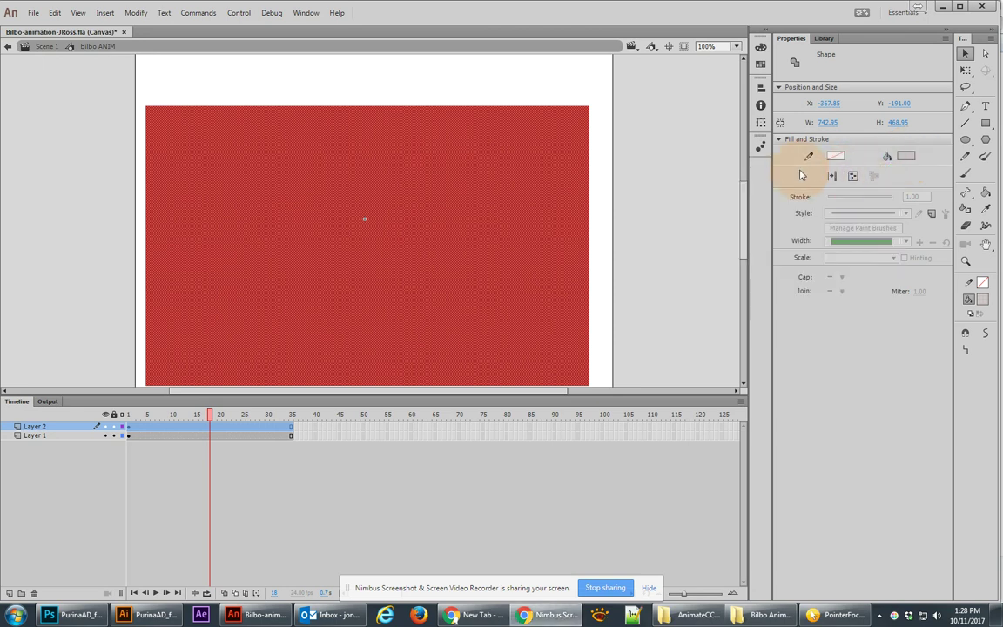
click(903, 158)
click(838, 168)
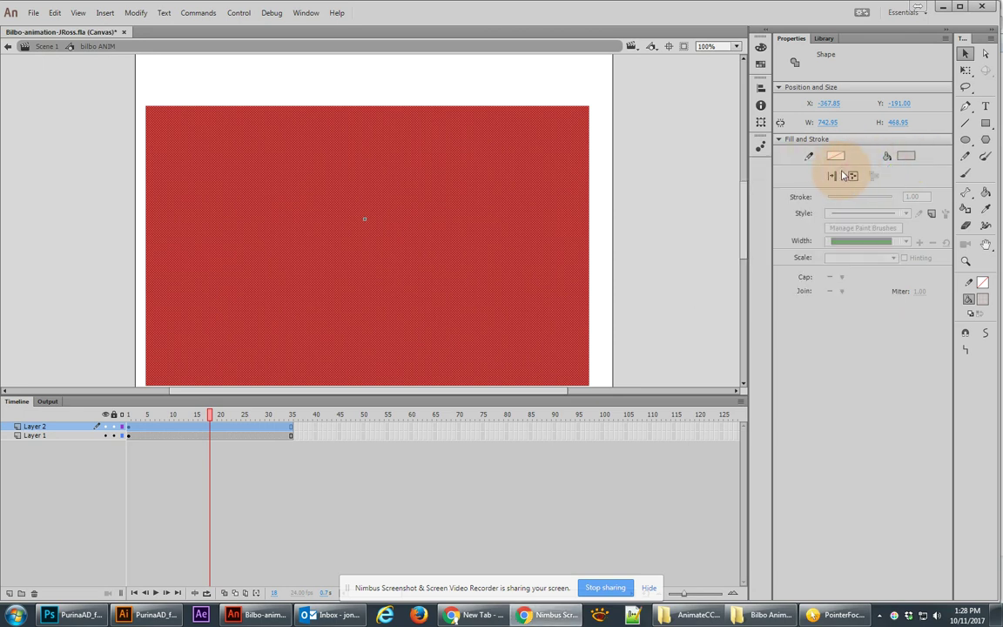
click(902, 158)
click(885, 161)
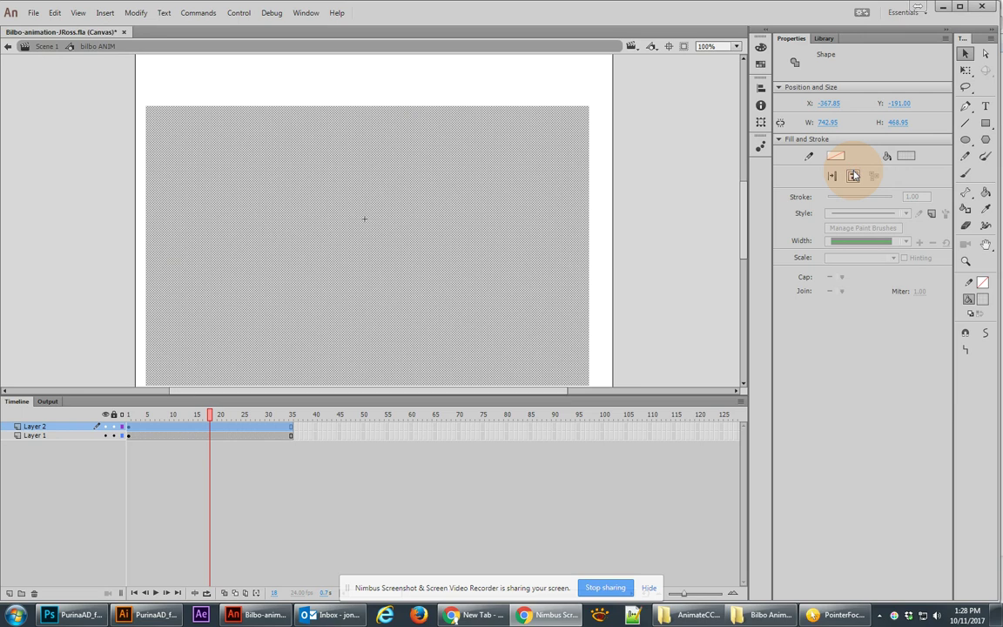
click(905, 159)
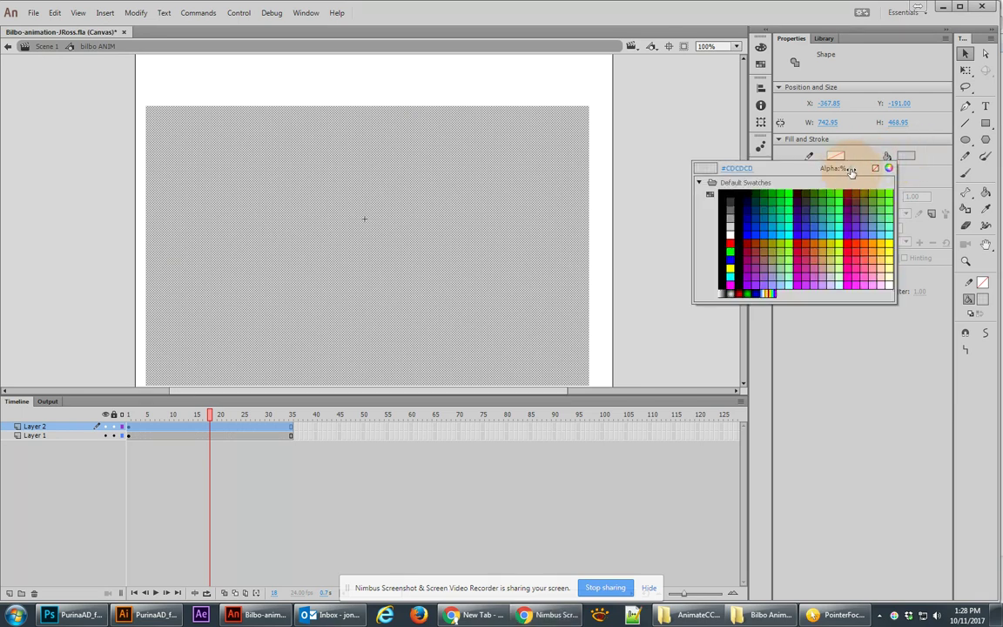
Lower the fill's alpha and change it to a faint tan, #D8BFA6.
click(851, 170)
click(905, 159)
click(850, 170)
click(906, 157)
click(852, 169)
click(905, 158)
click(852, 172)
click(905, 157)
click(857, 171)
click(905, 156)
Move Layer 2 with the tan backdrop below Layer 1, behind the elephant.
click(852, 169)
click(666, 171)
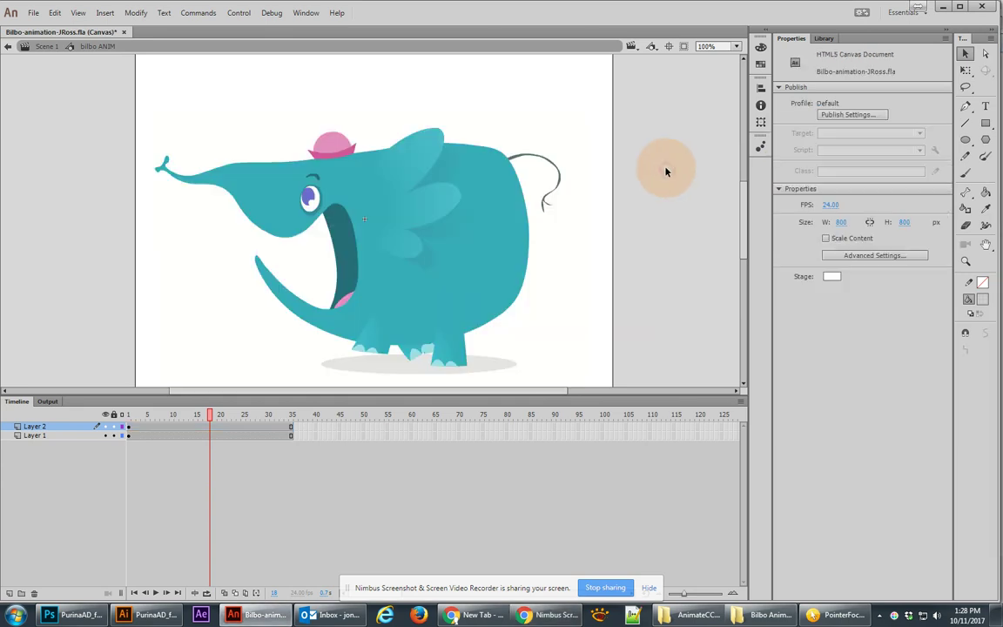
click(558, 152)
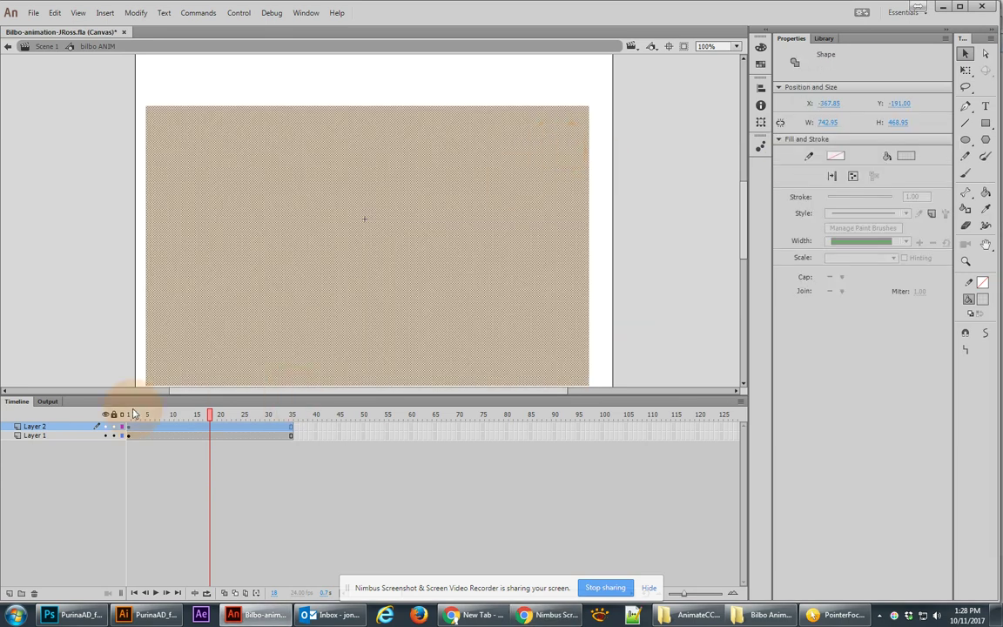
drag(35, 427, 37, 448)
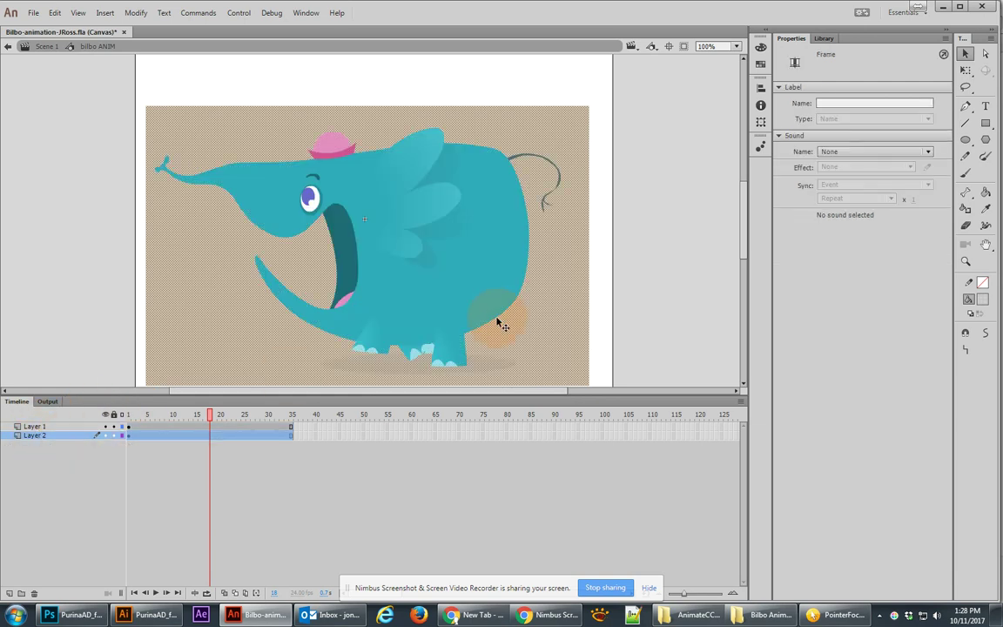
At frame 6, stretch the backdrop taller above the tail with Free Transform (Q).
scroll(605, 279, down, 3)
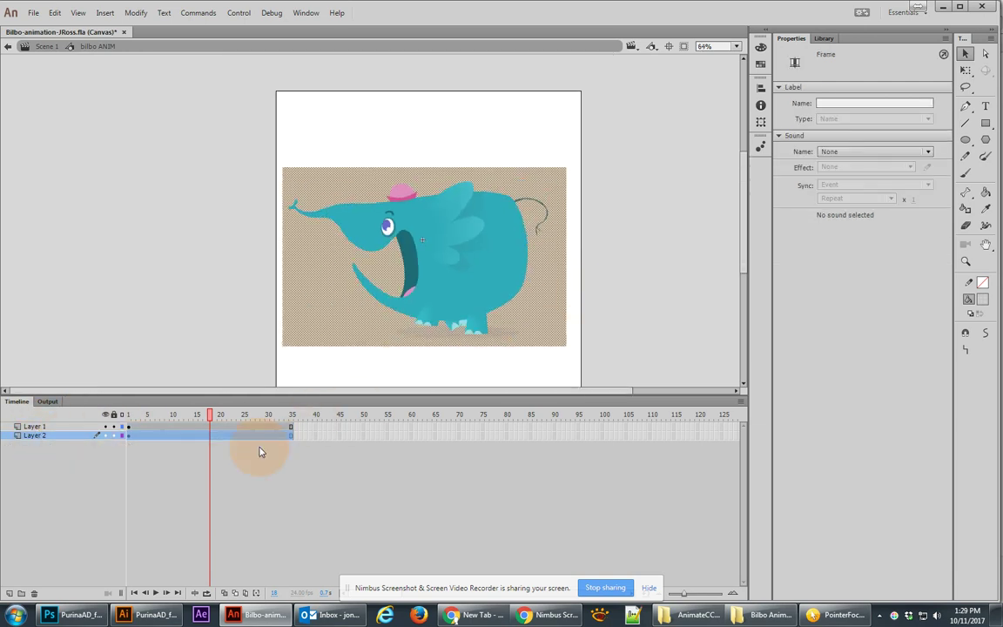
mouse_move(186, 415)
mouse_down()
mouse_move(128, 425)
mouse_move(300, 422)
mouse_move(127, 411)
mouse_move(188, 415)
mouse_move(171, 413)
mouse_up()
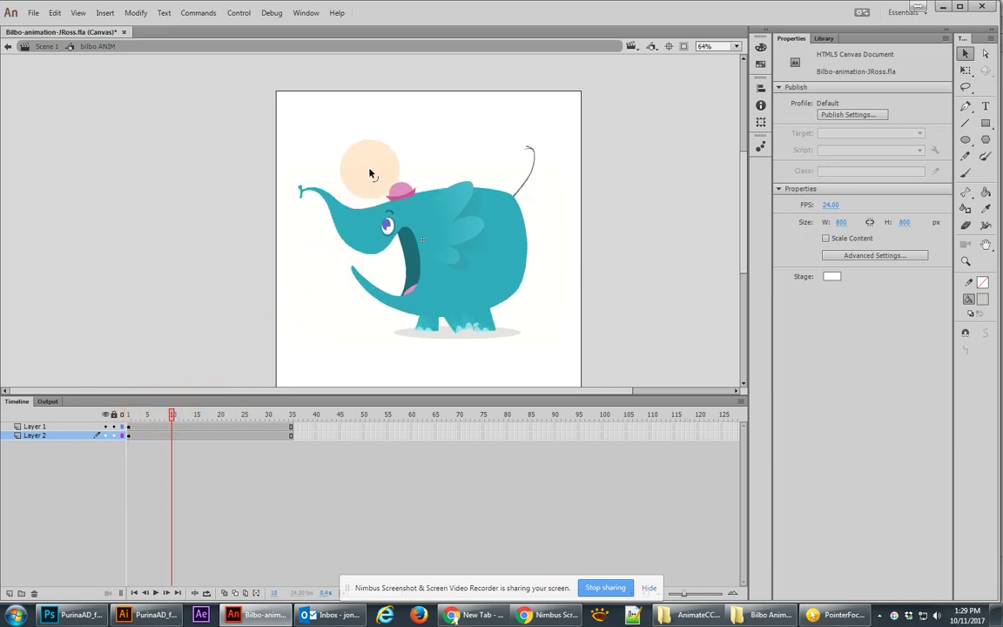
click(373, 174)
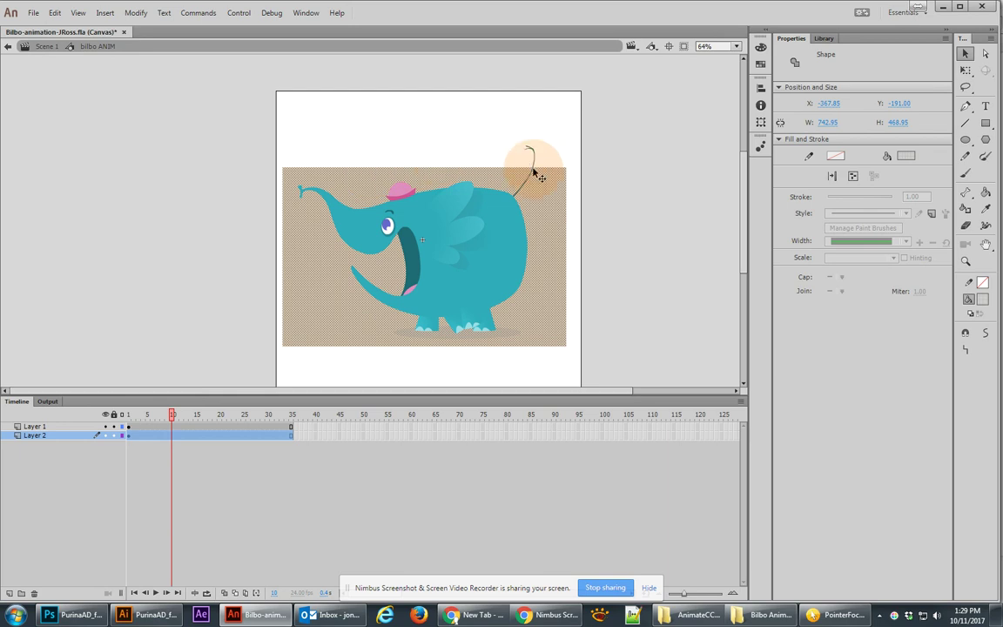
key(t)
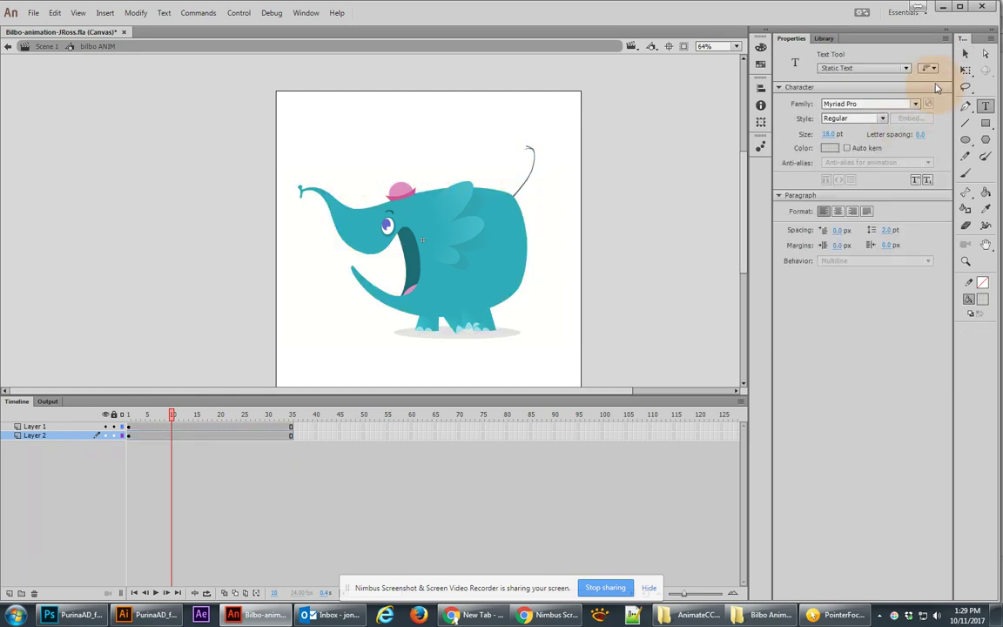
click(966, 55)
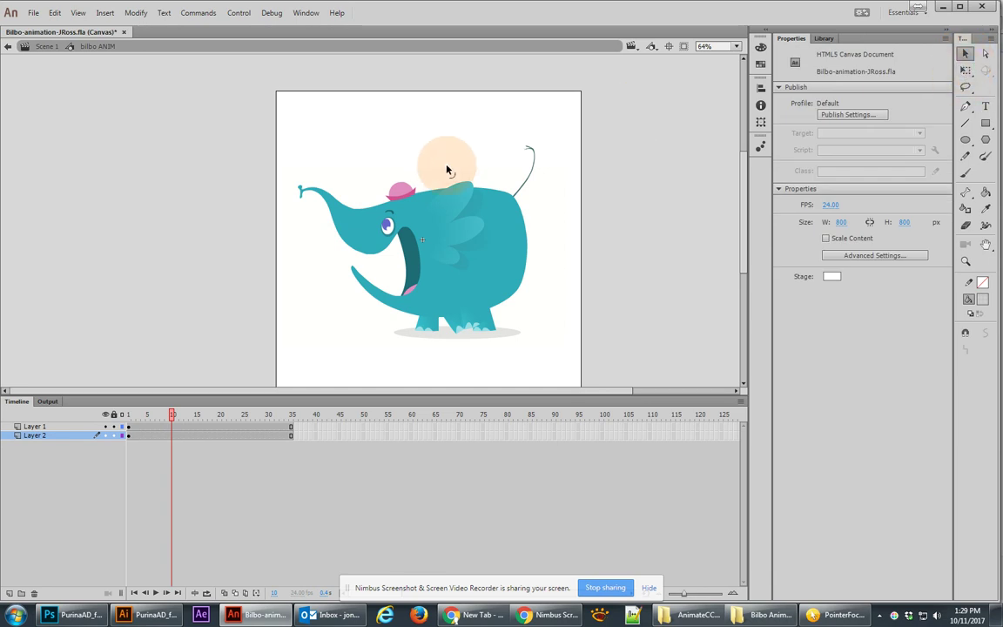
click(442, 183)
key(q)
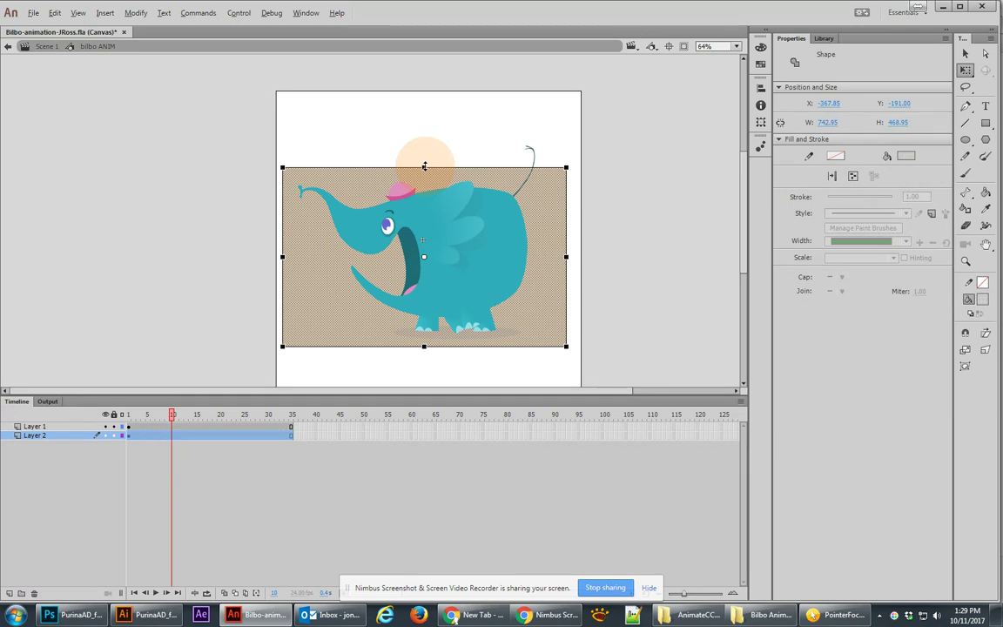
drag(424, 167, 438, 133)
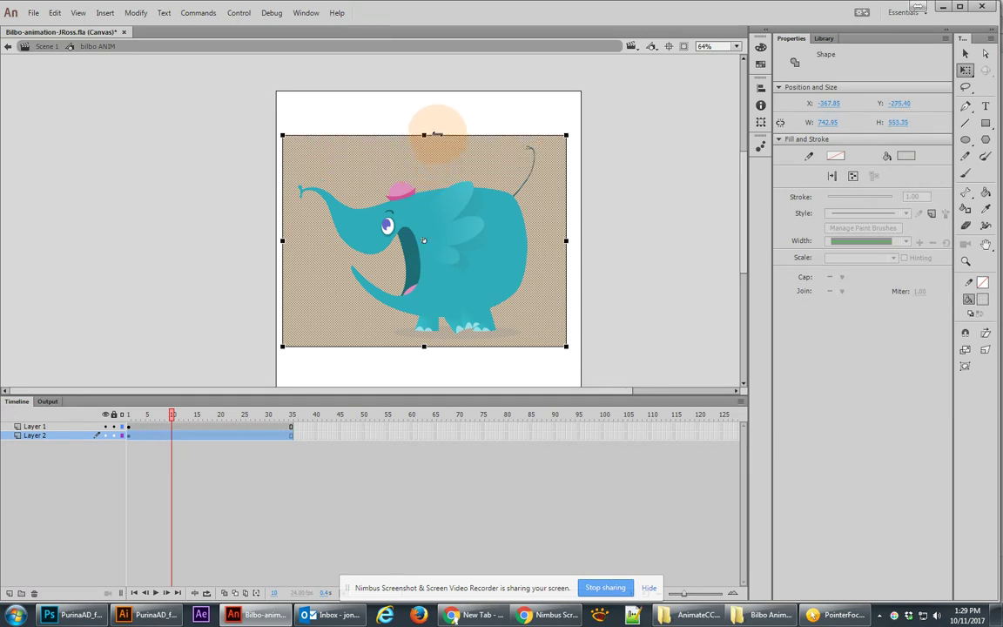
Widen the backdrop right past the tail at frame 14 and left past the trunk at frame 21.
drag(174, 414, 192, 416)
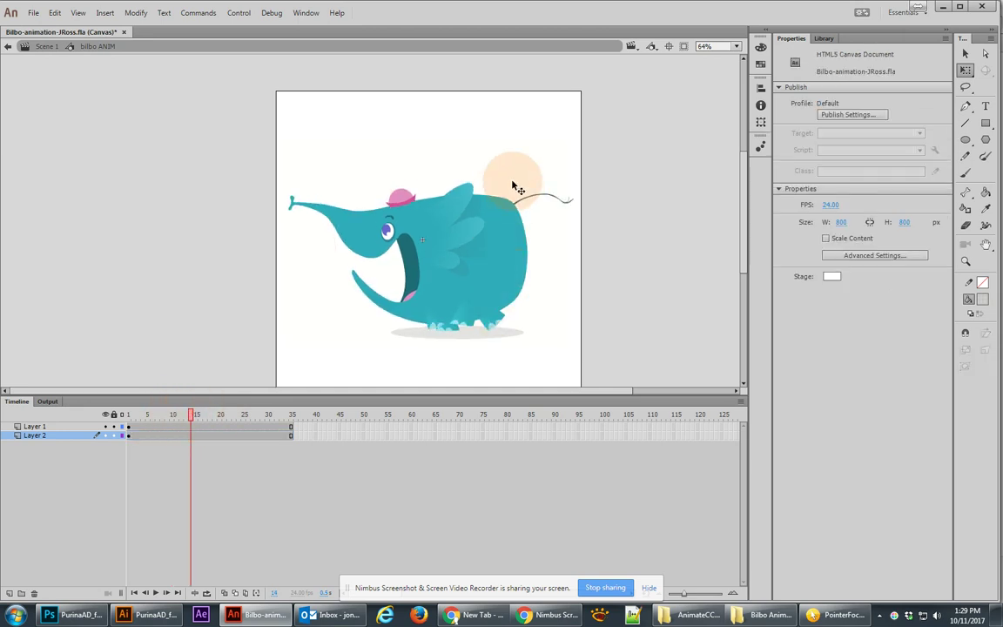
click(513, 187)
drag(566, 240, 578, 239)
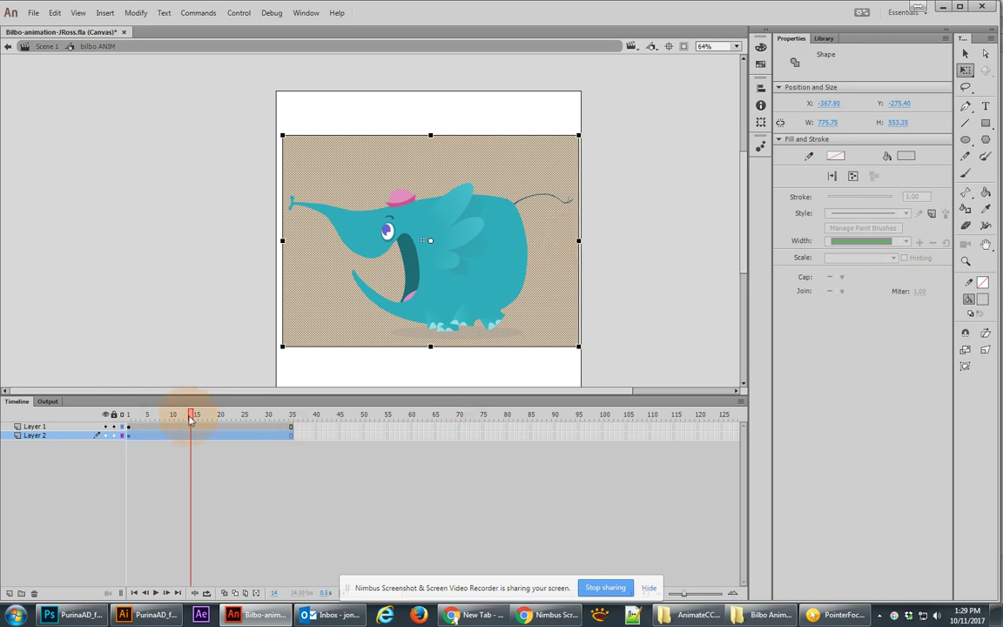
drag(191, 415, 236, 420)
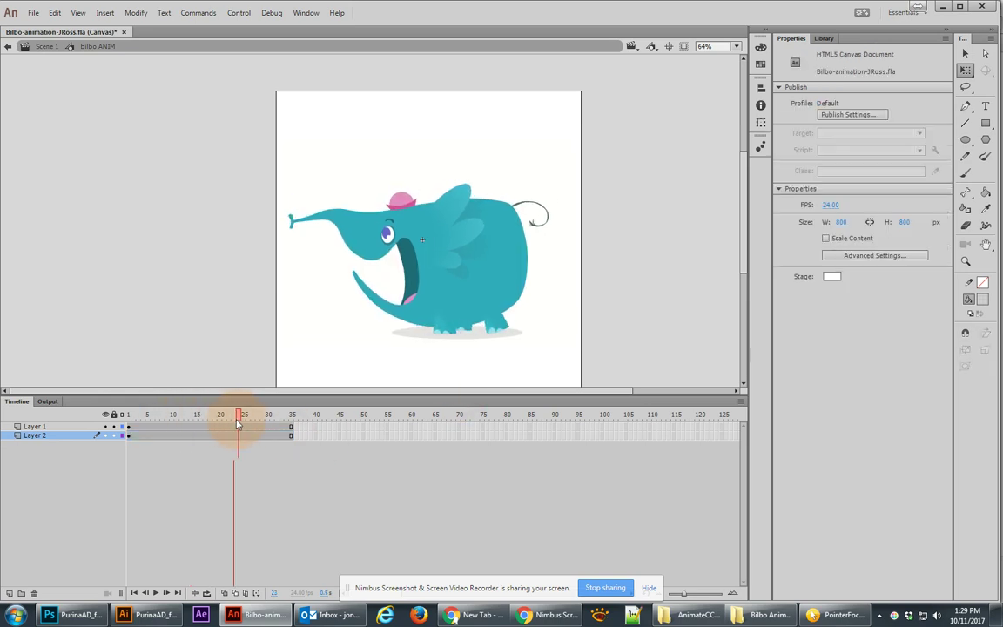
drag(230, 423, 225, 422)
click(333, 195)
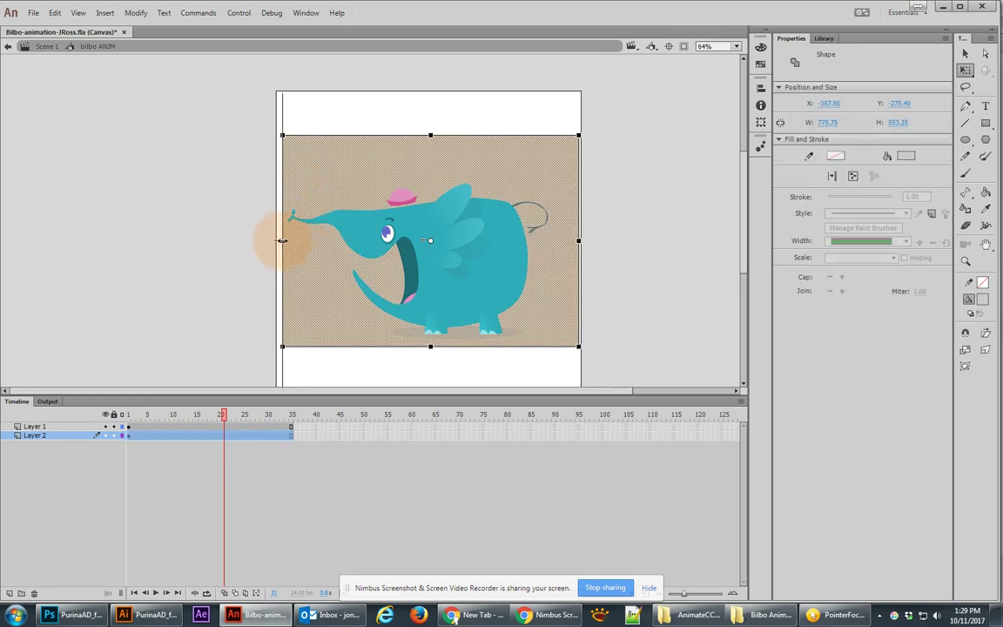
drag(282, 240, 279, 241)
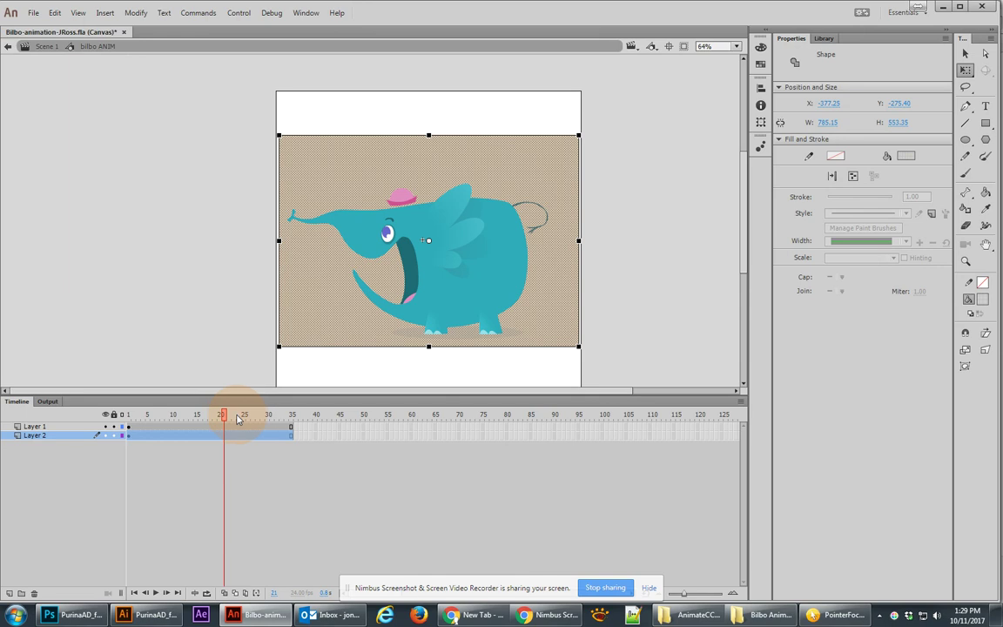
drag(225, 414, 290, 416)
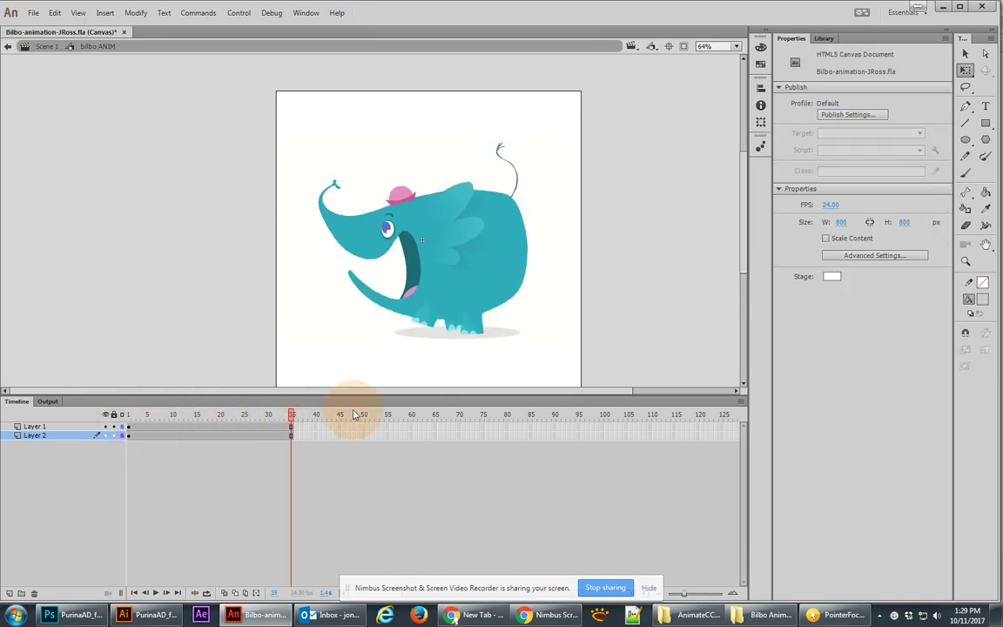
Back in Scene 1, export the 35-frame walk cycle as sprite sheet Bilbo-animation-JRoss-sprites.png.
click(44, 46)
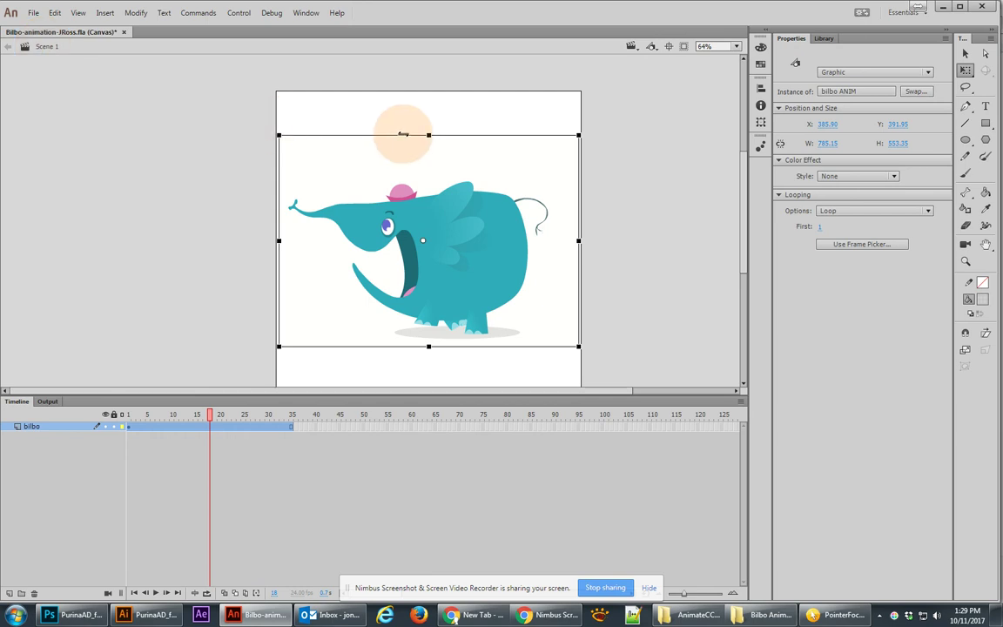
right_click(440, 180)
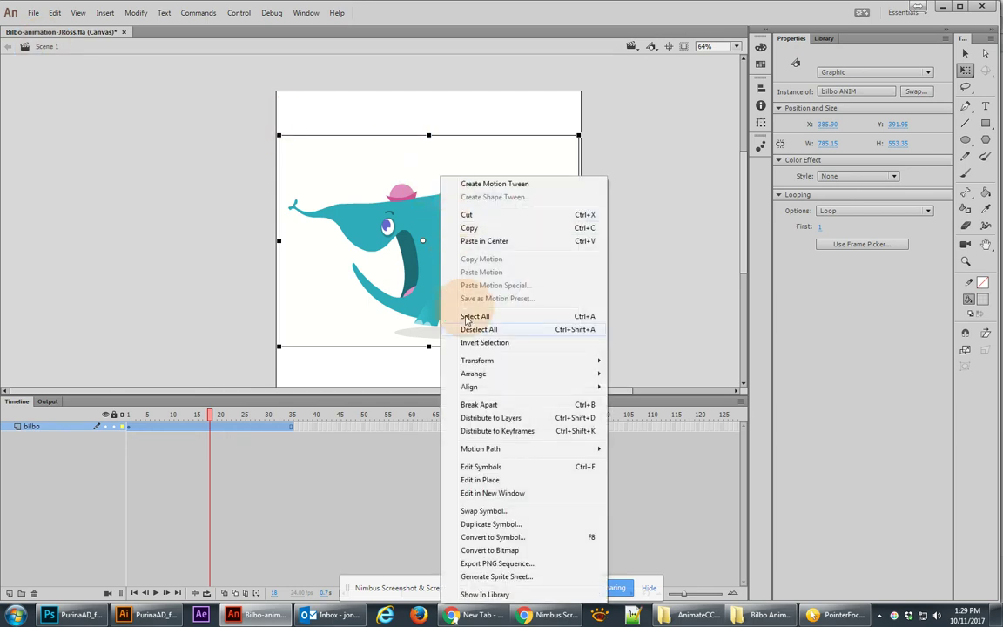
click(518, 577)
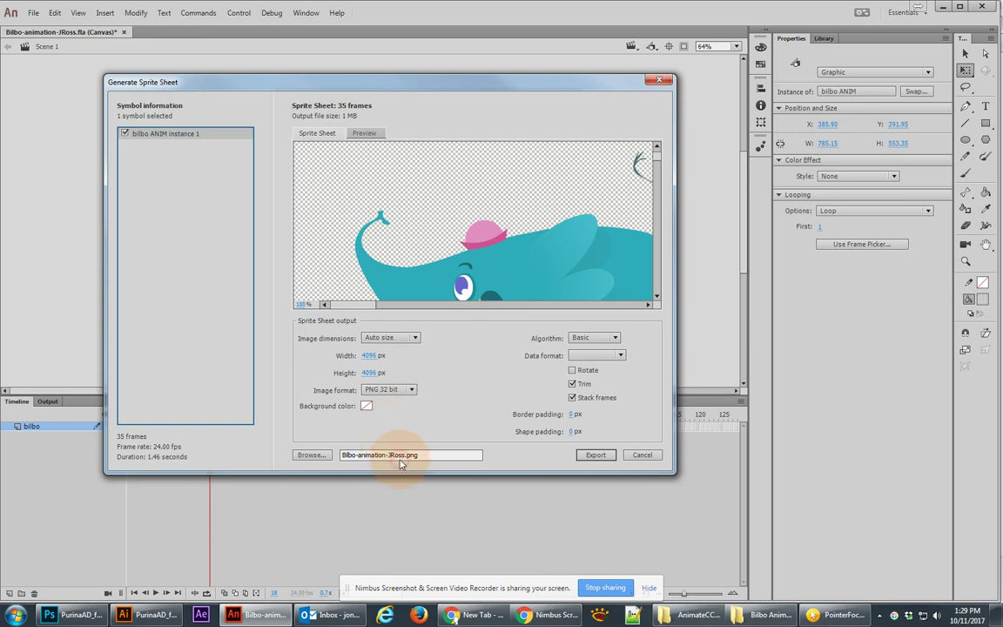
click(402, 454)
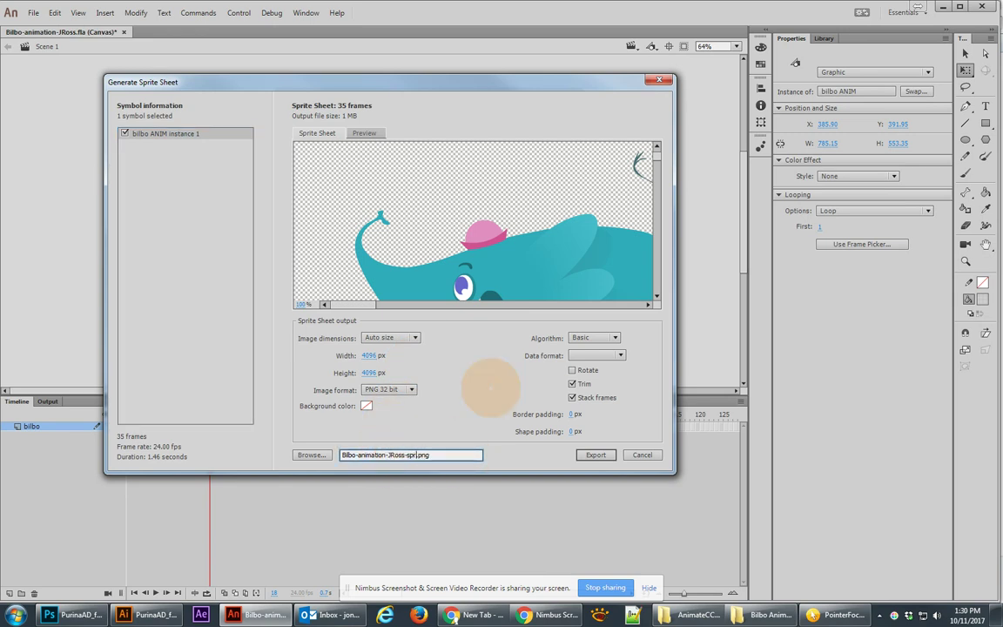
click(595, 459)
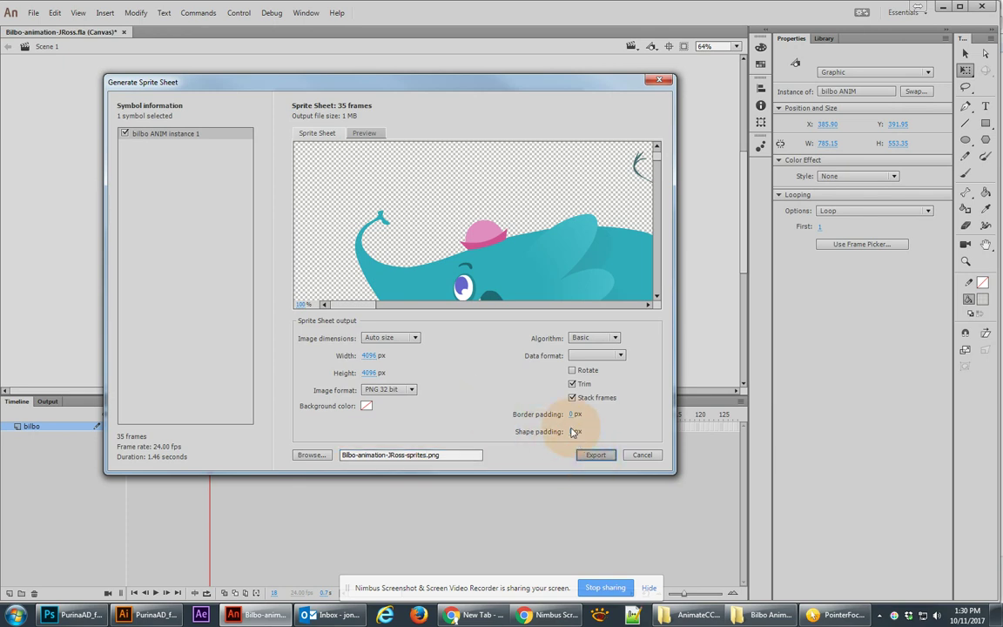
click(596, 454)
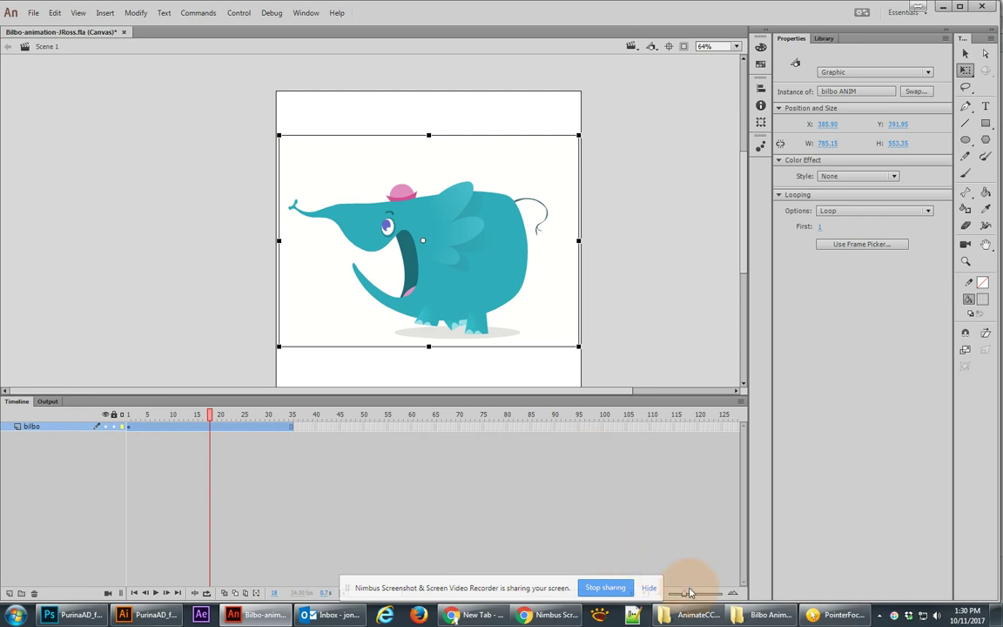
Open Bilbo-animation-JRoss-sprites.png in XnView, zoom in and out to check it, then close it.
mouse_move(697, 615)
click(766, 548)
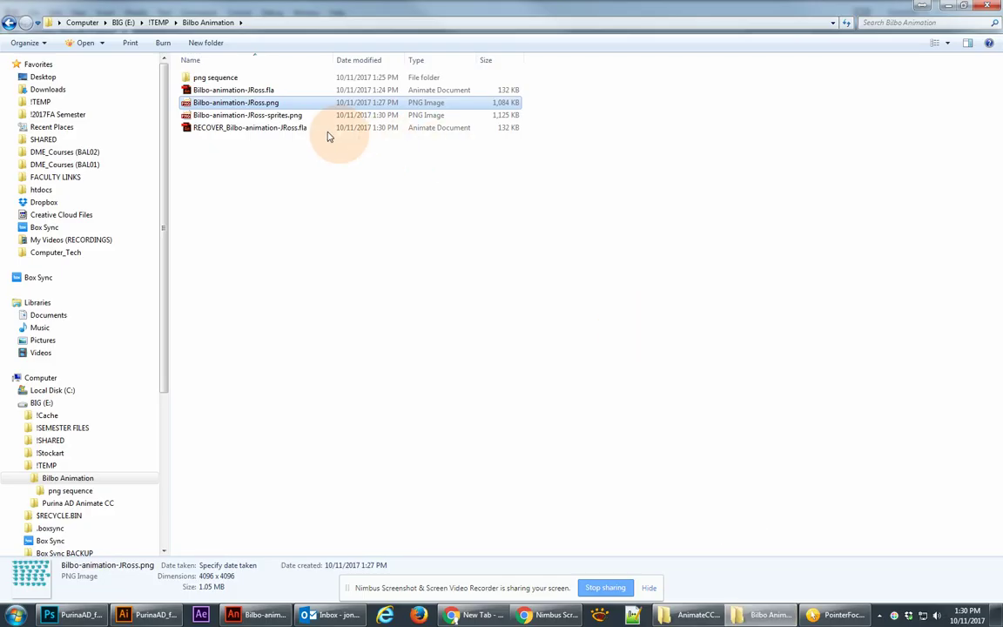
double_click(258, 116)
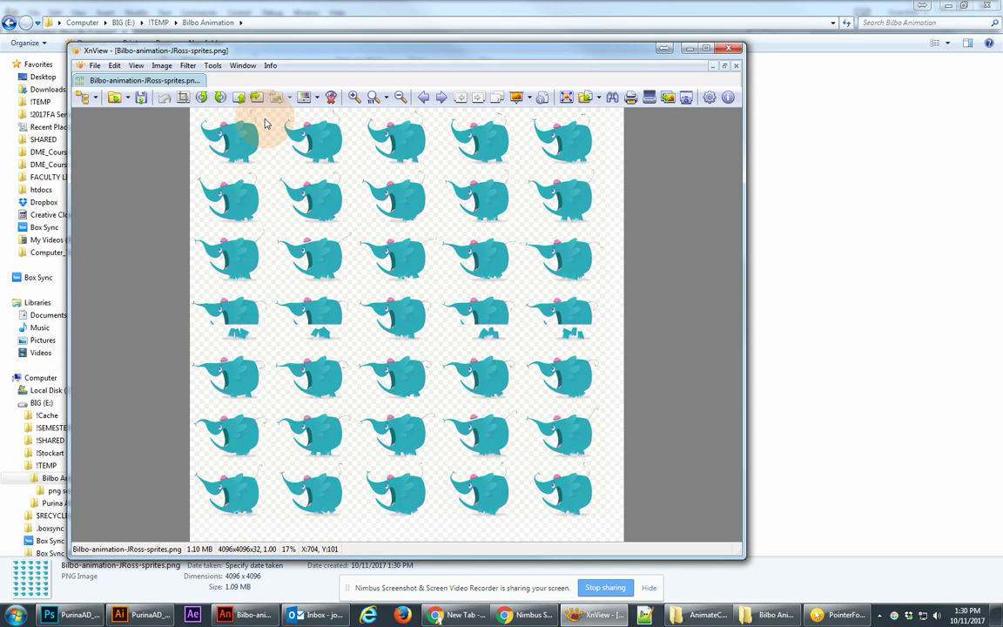
scroll(404, 327, up, 4)
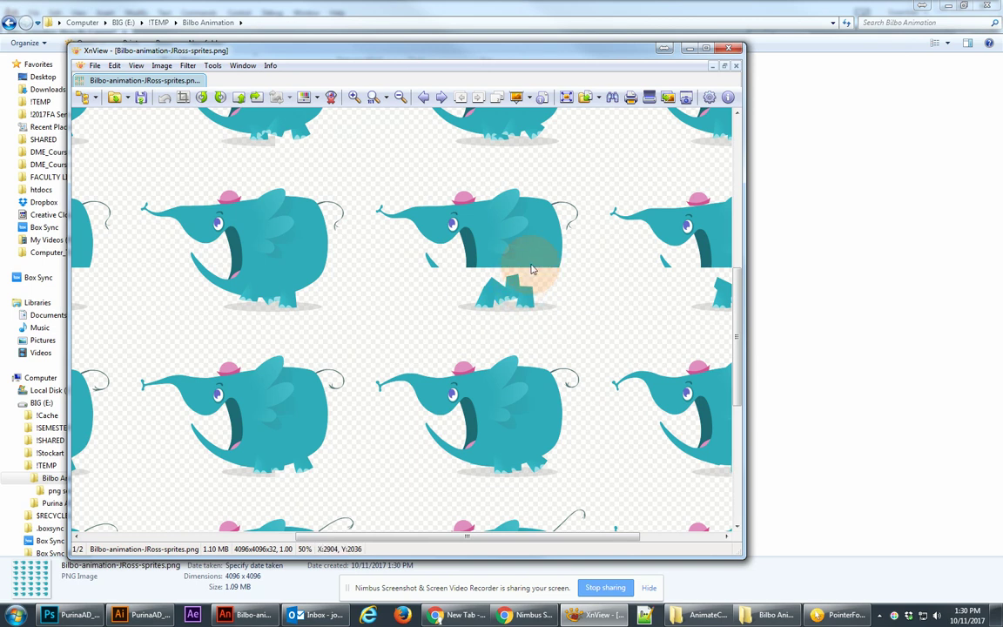
scroll(449, 314, down, 4)
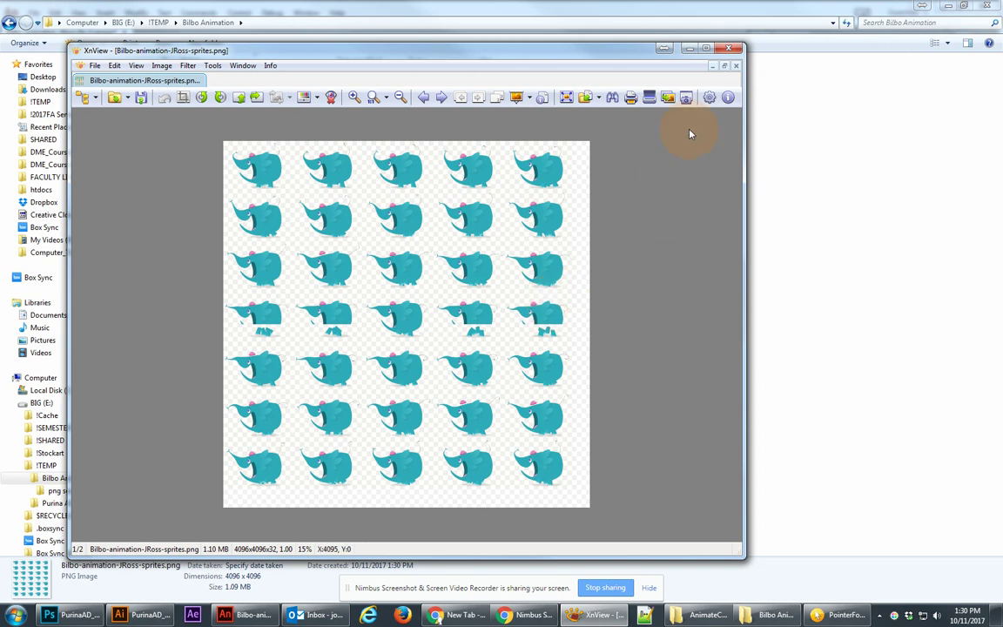
click(728, 49)
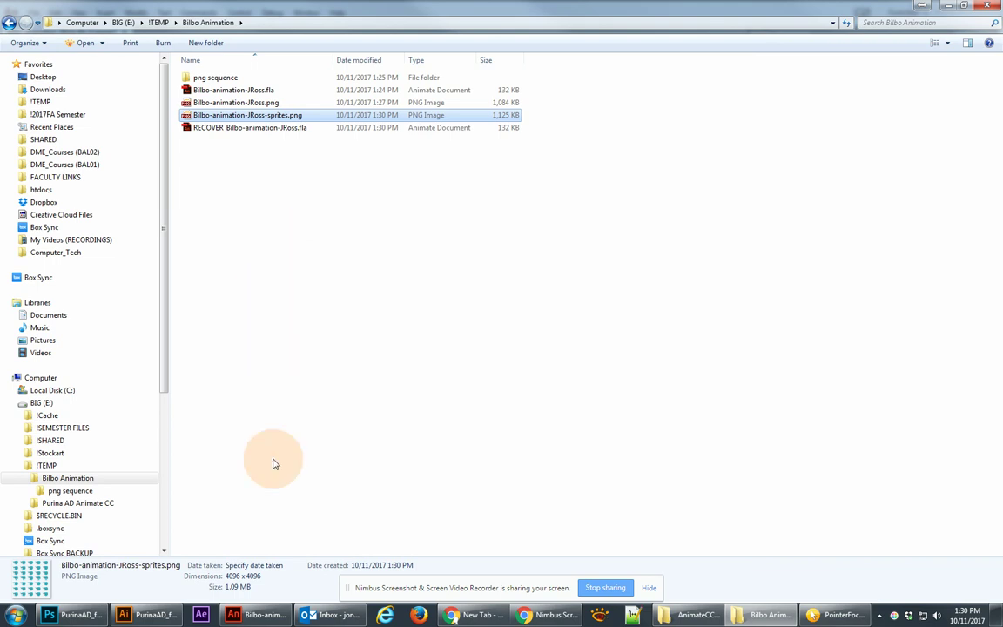
Inside the bilbo ANIM symbol, make the backdrop's Layer 2 a guide layer, then return to Scene 1.
click(255, 615)
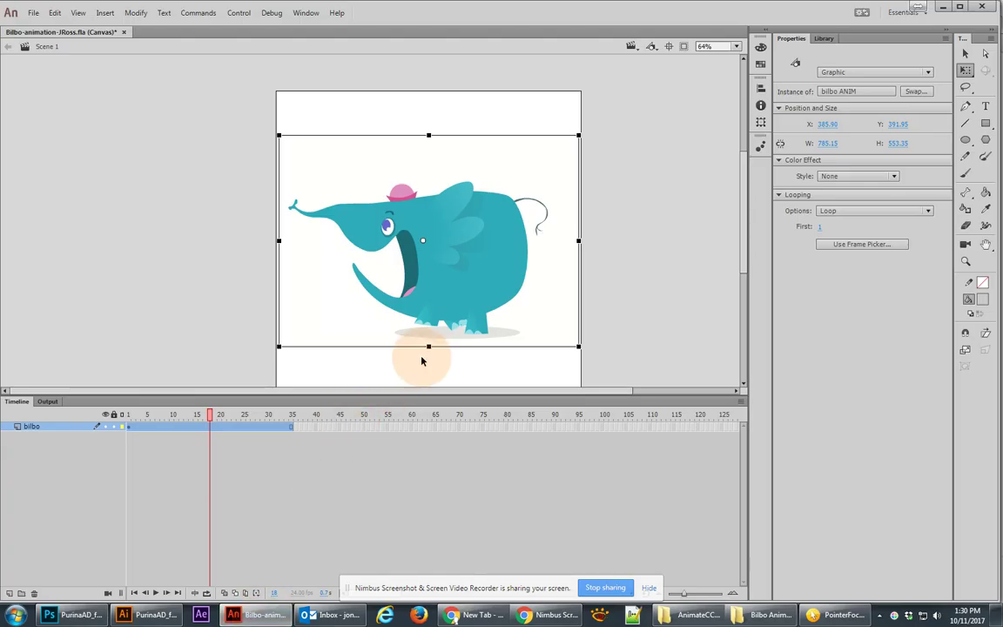
double_click(542, 161)
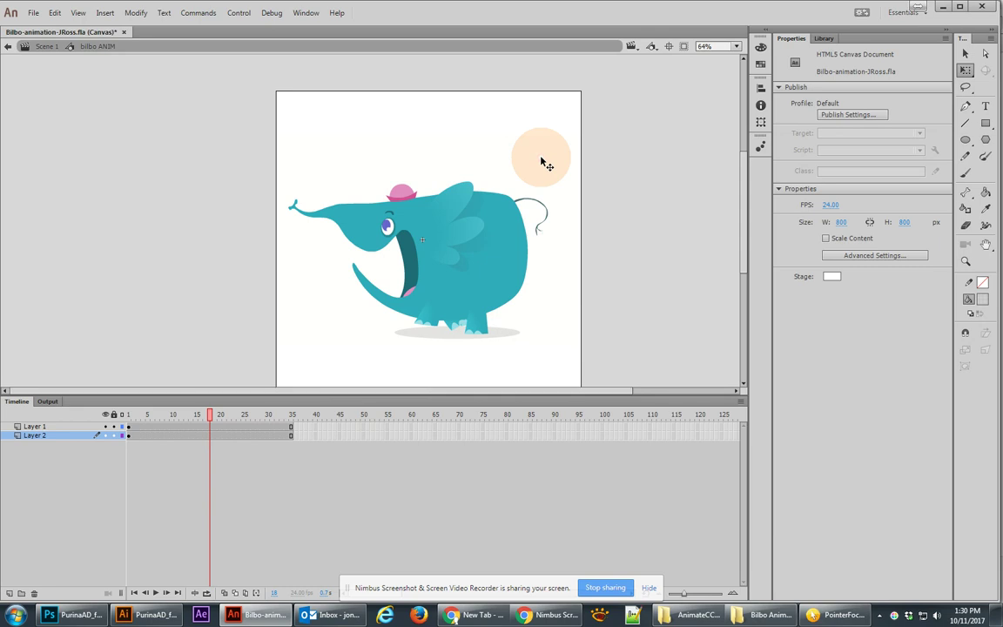
click(542, 161)
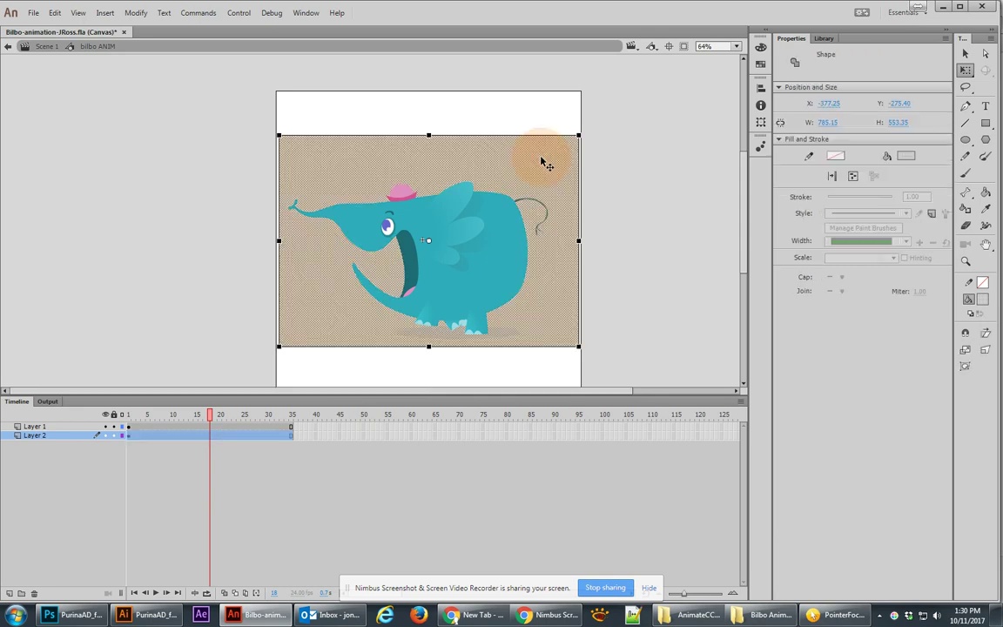
right_click(52, 437)
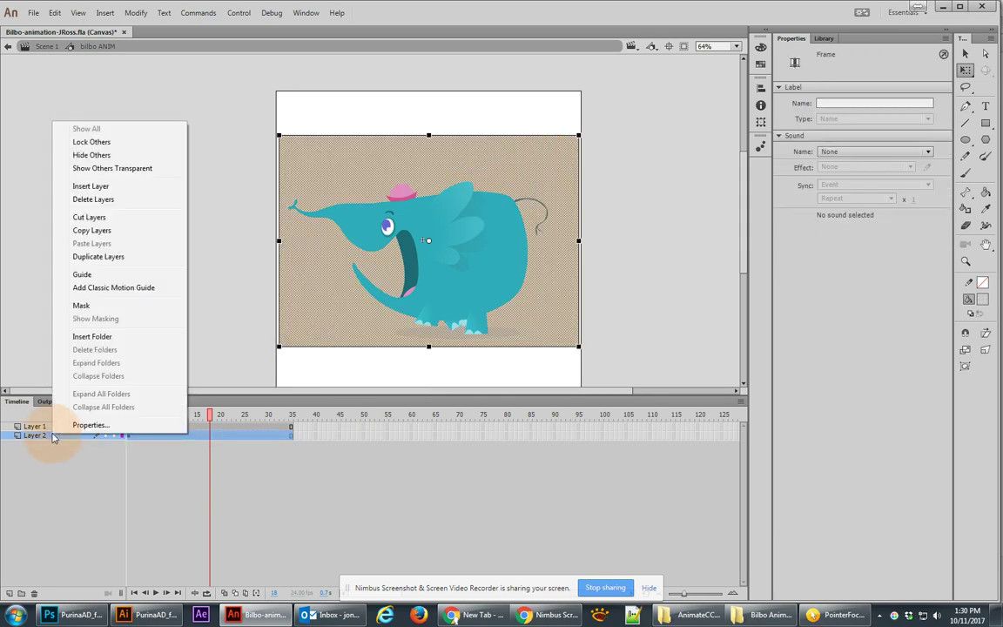
click(84, 275)
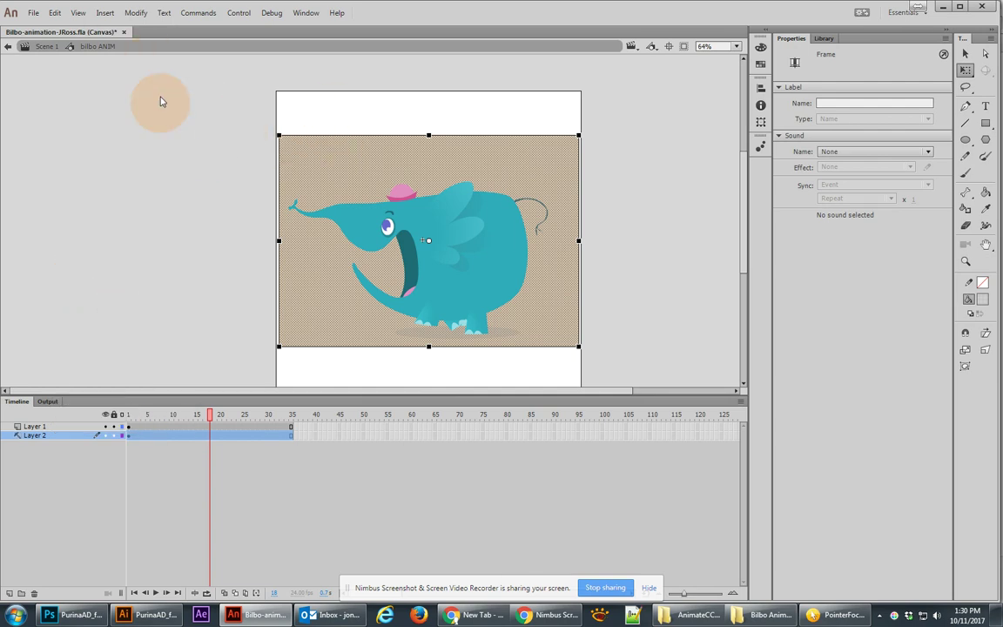
click(42, 47)
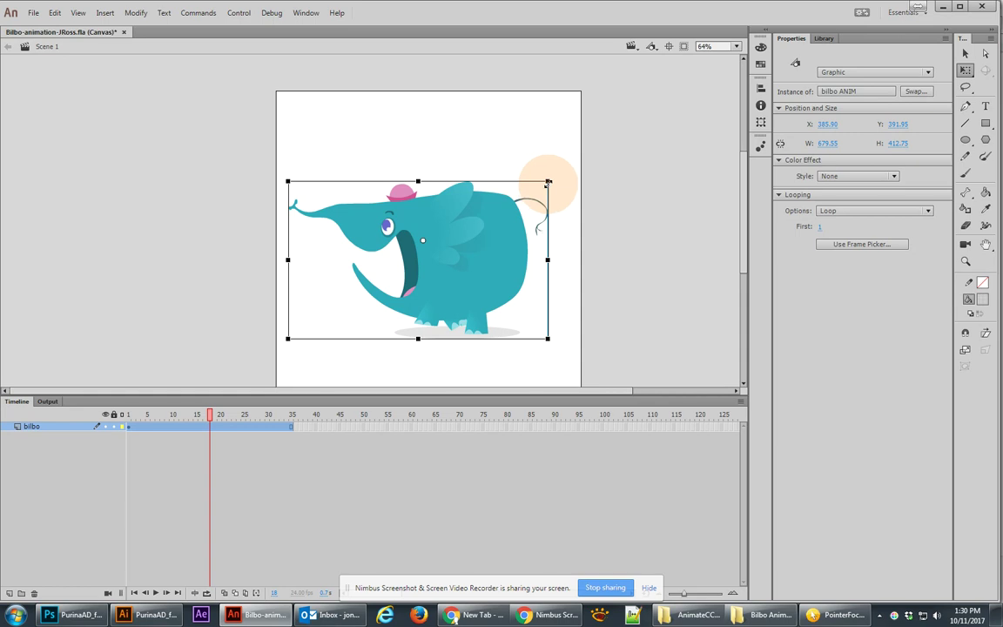
Set the stage to 960 × 540 px and shrink the elephant into the top-right corner.
click(528, 154)
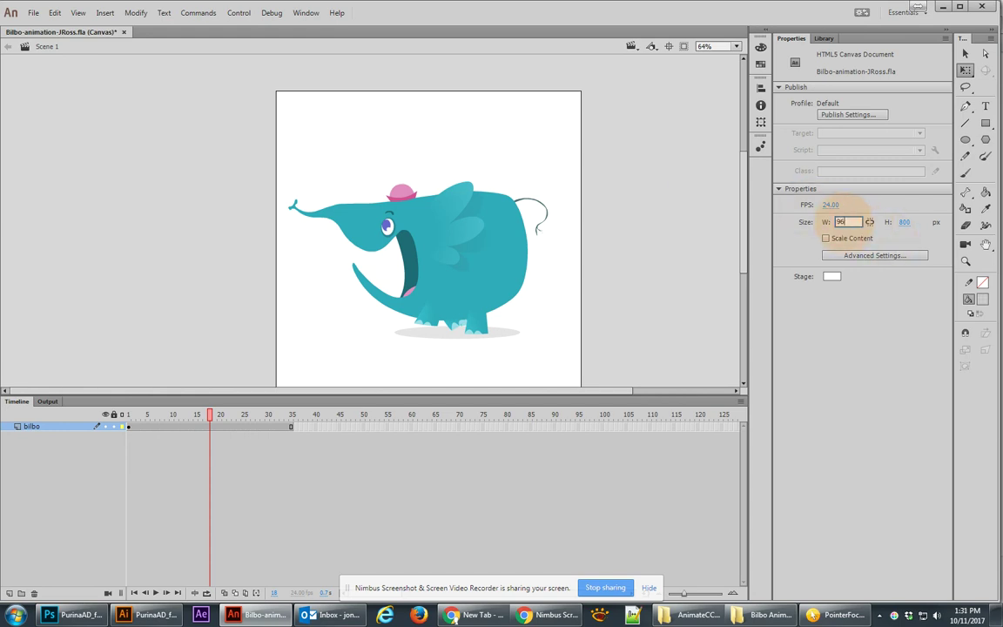
click(905, 222)
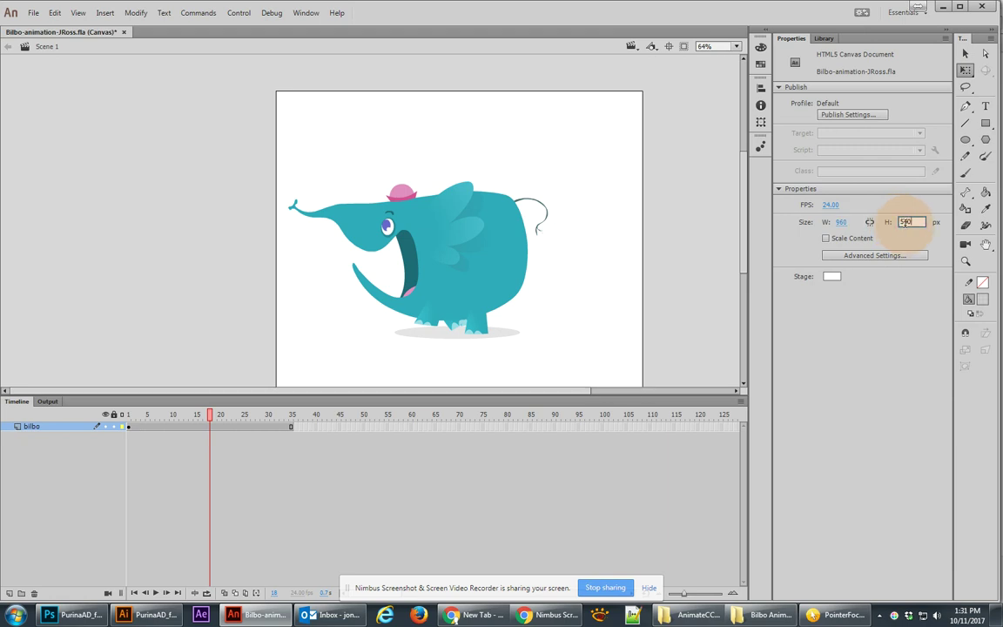
key(Return)
click(403, 218)
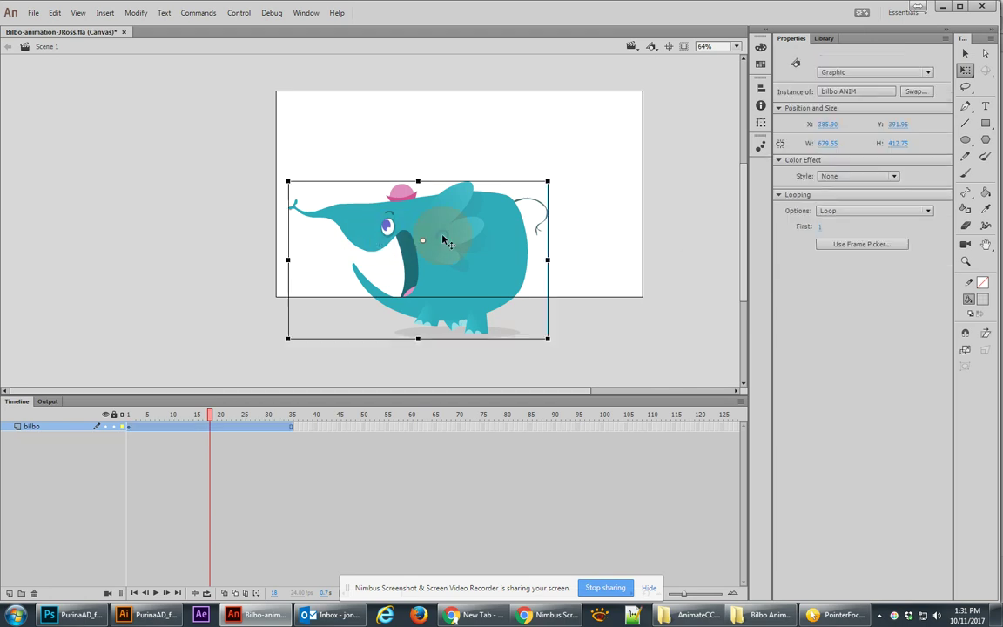
drag(551, 181, 615, 130)
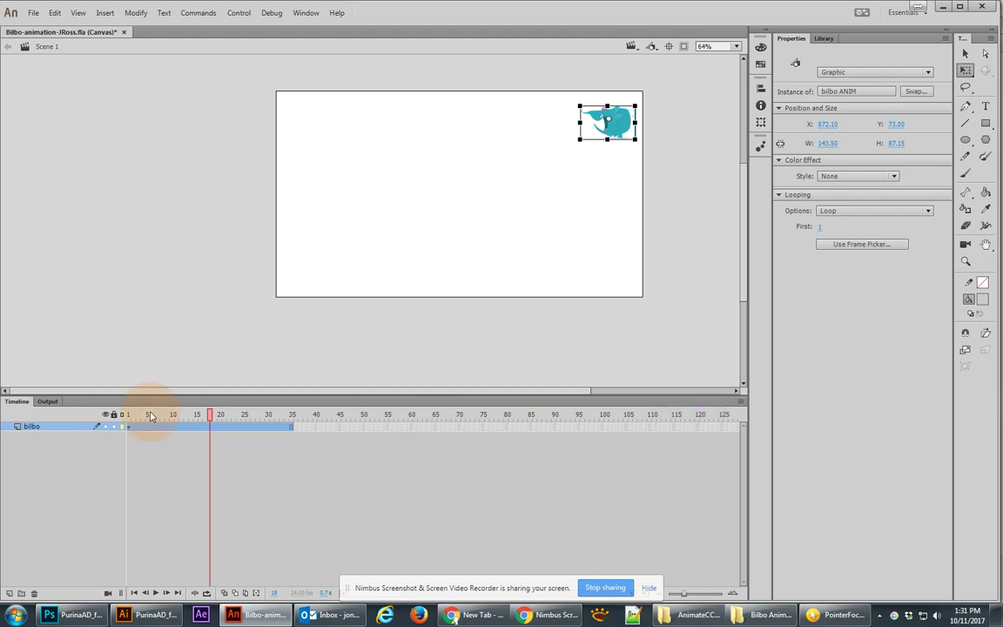
Add a frame 24 keyframe with the elephant moved left, keeping it top-right at frame 1.
click(206, 417)
drag(206, 417, 239, 418)
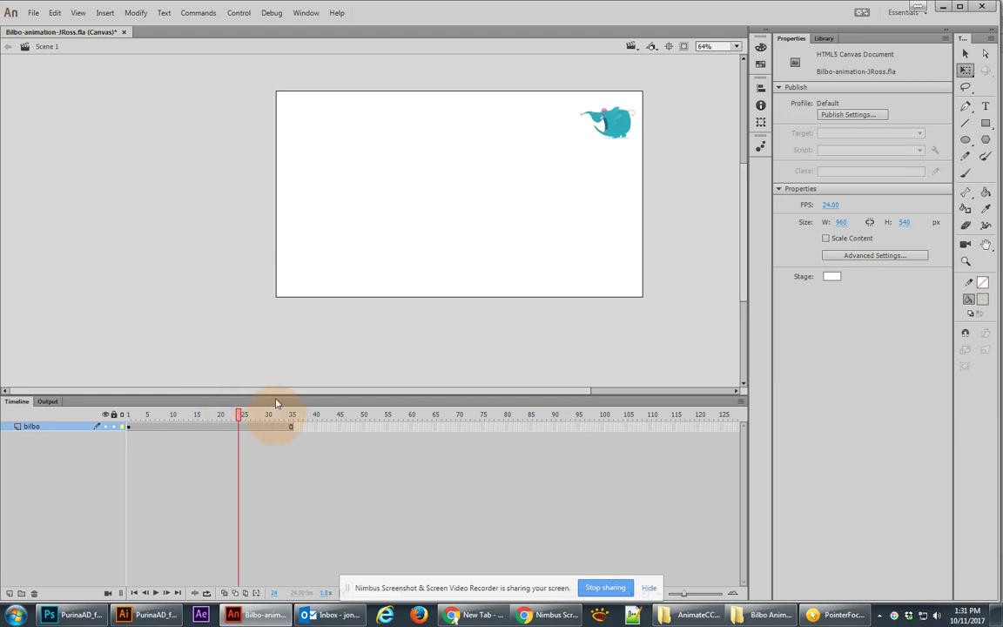
drag(615, 123, 335, 144)
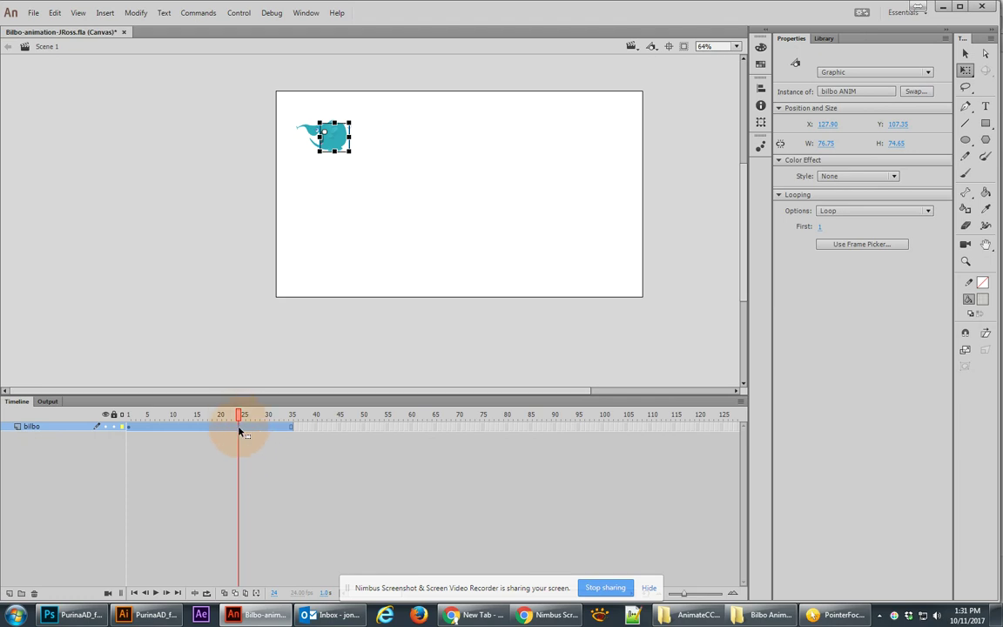
click(236, 427)
key(F6)
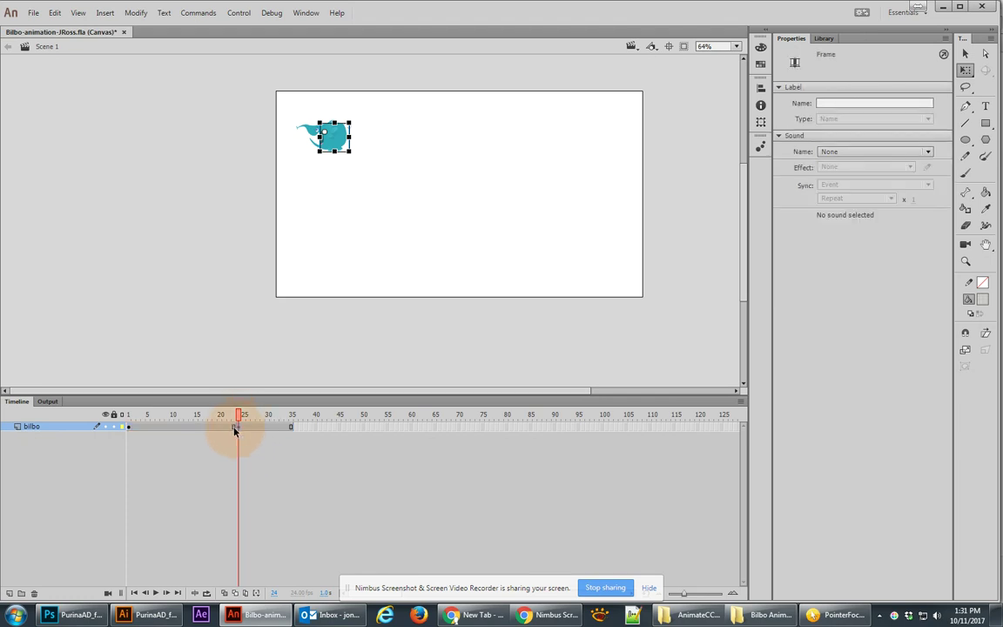
click(336, 144)
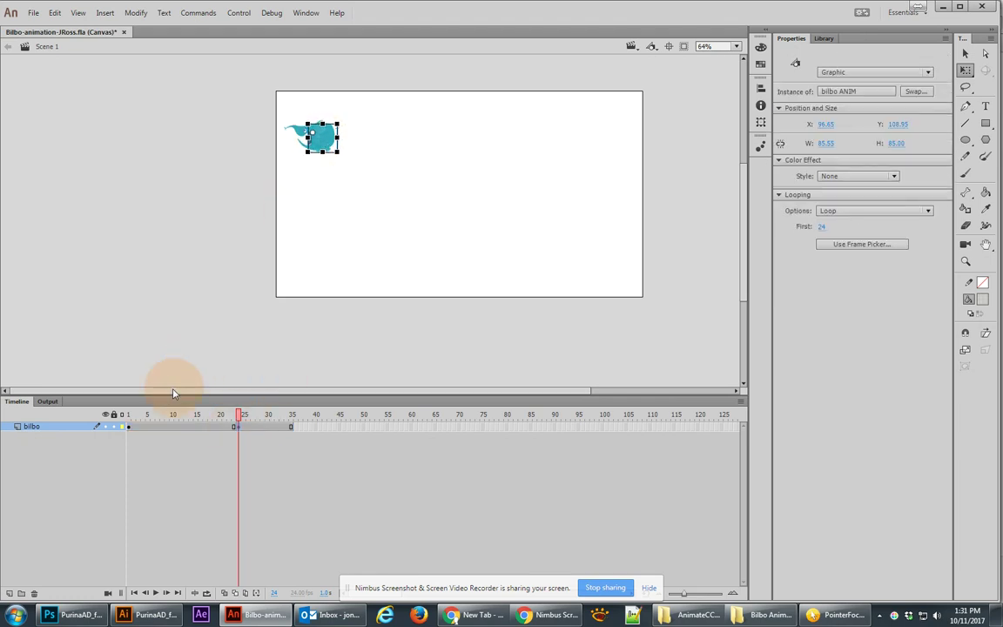
click(130, 426)
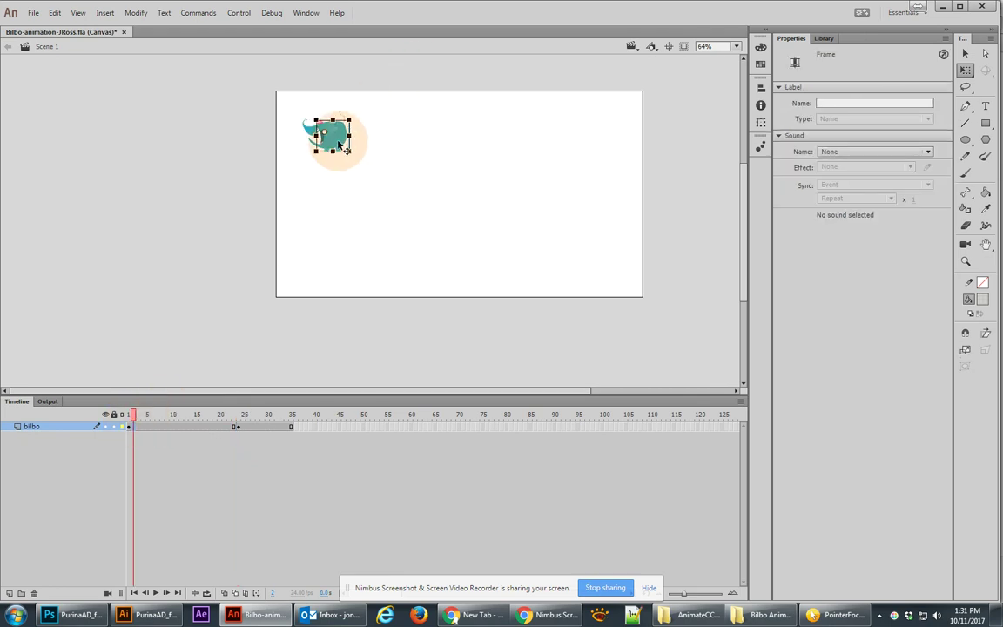
drag(336, 137, 626, 132)
Flip the elephant around and add a frame 50 keyframe with it on the stage's right side.
click(239, 426)
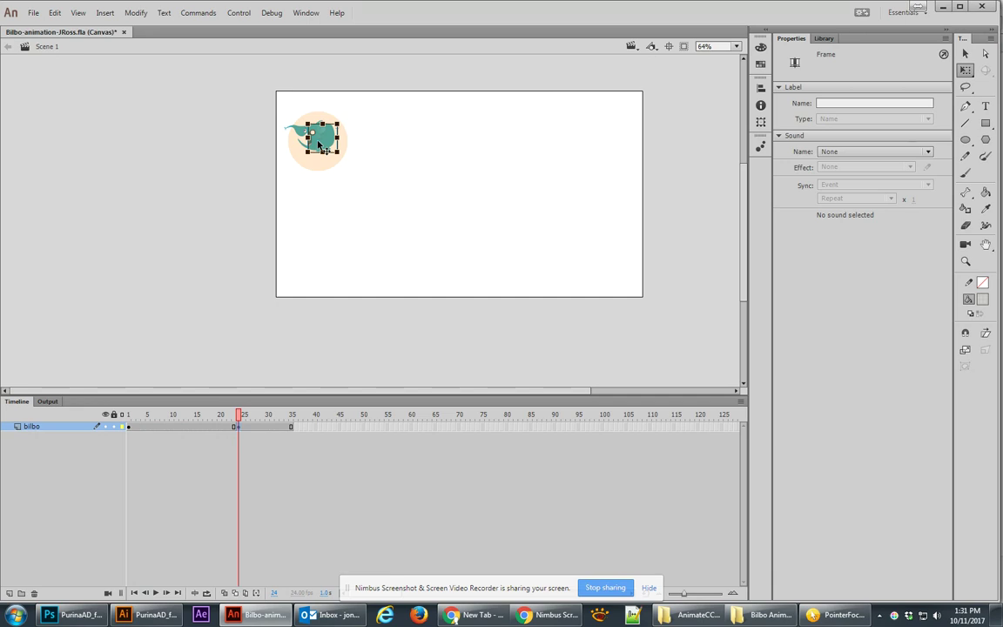
click(243, 428)
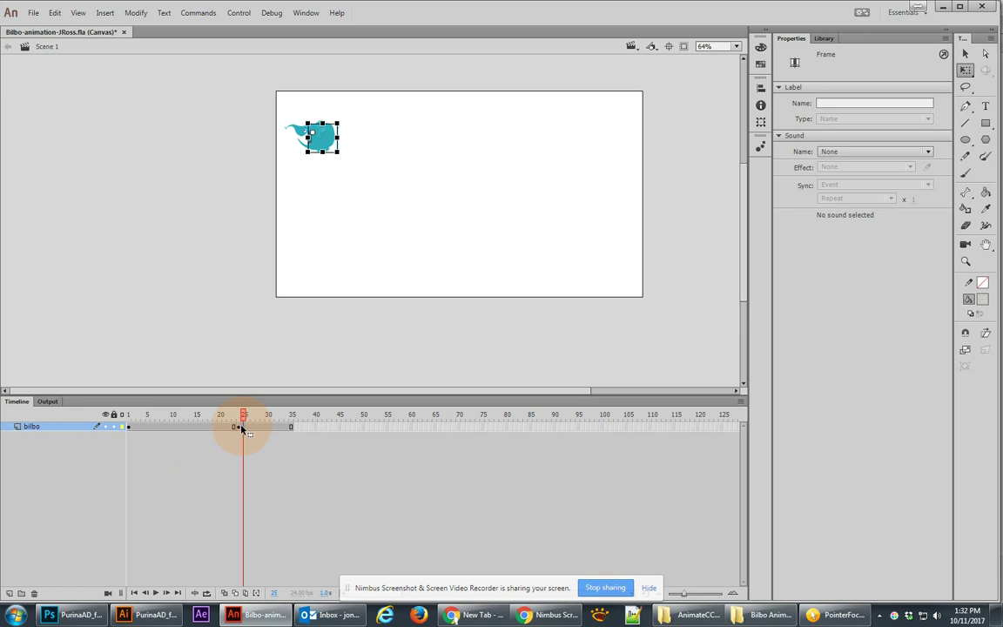
click(363, 433)
right_click(363, 433)
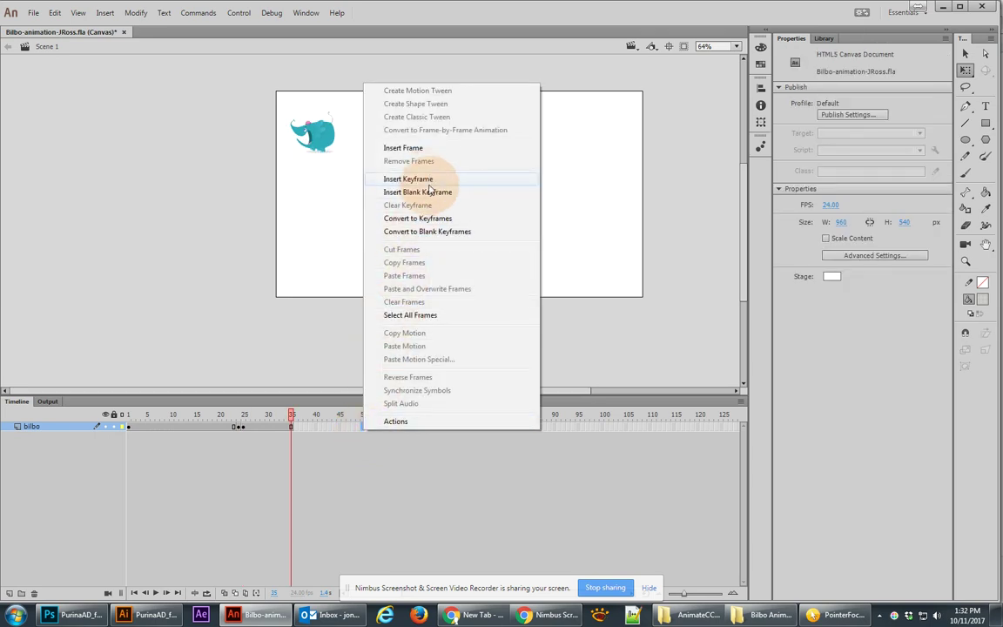
click(244, 426)
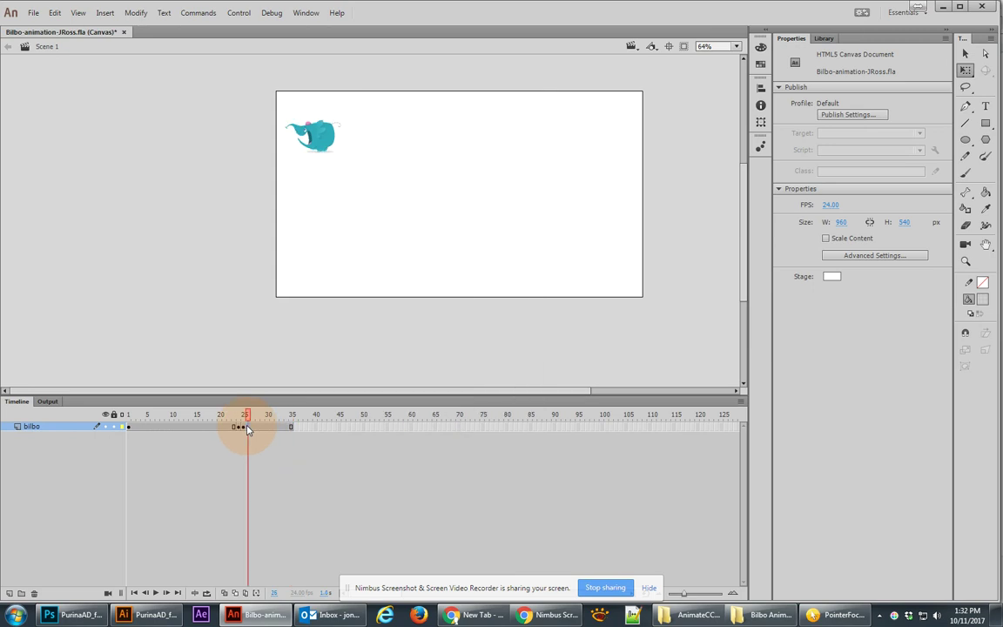
click(244, 427)
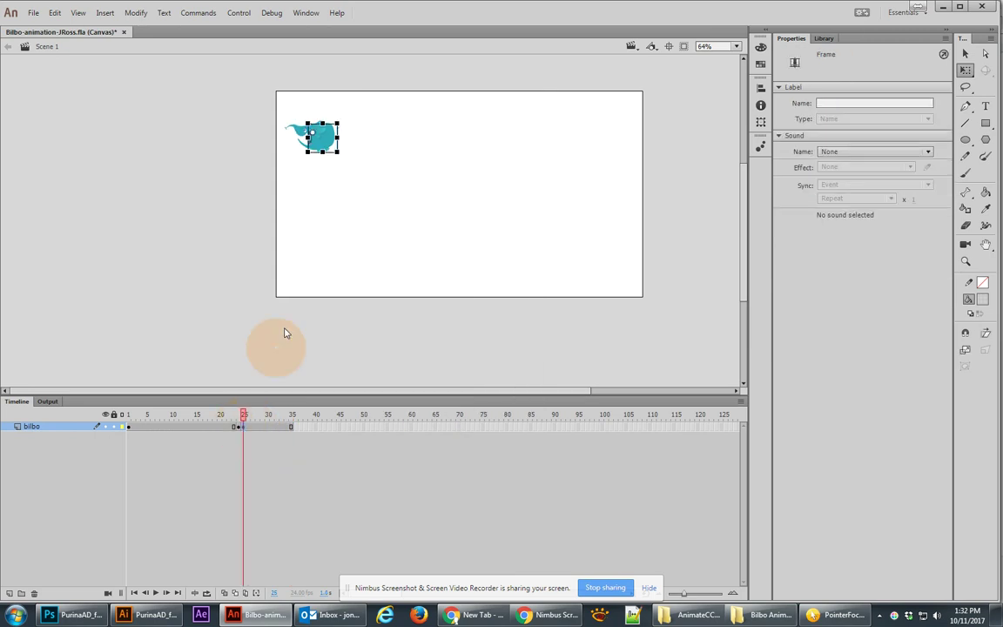
drag(338, 137, 316, 137)
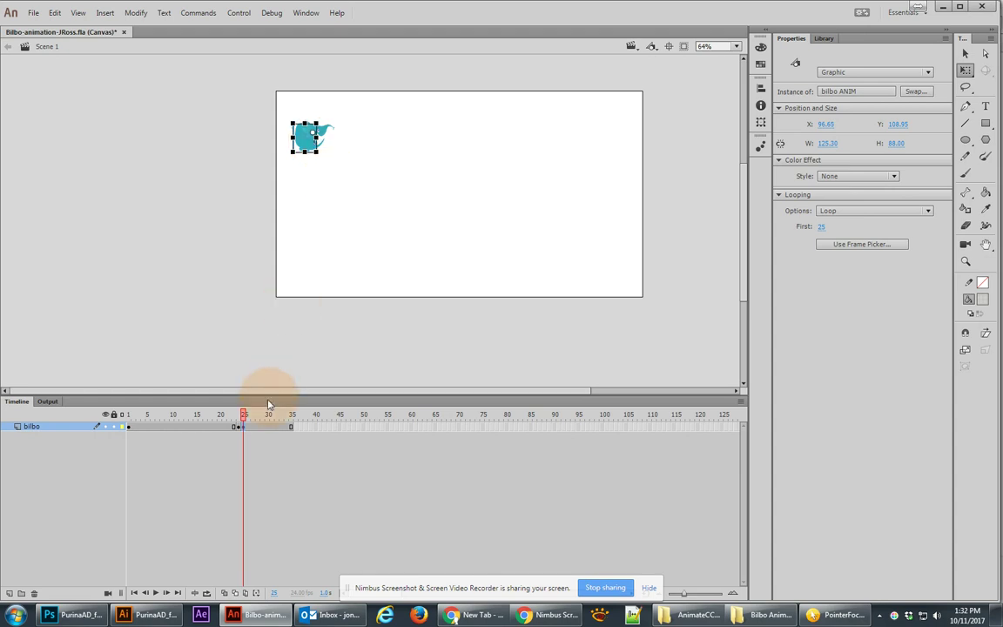
click(244, 428)
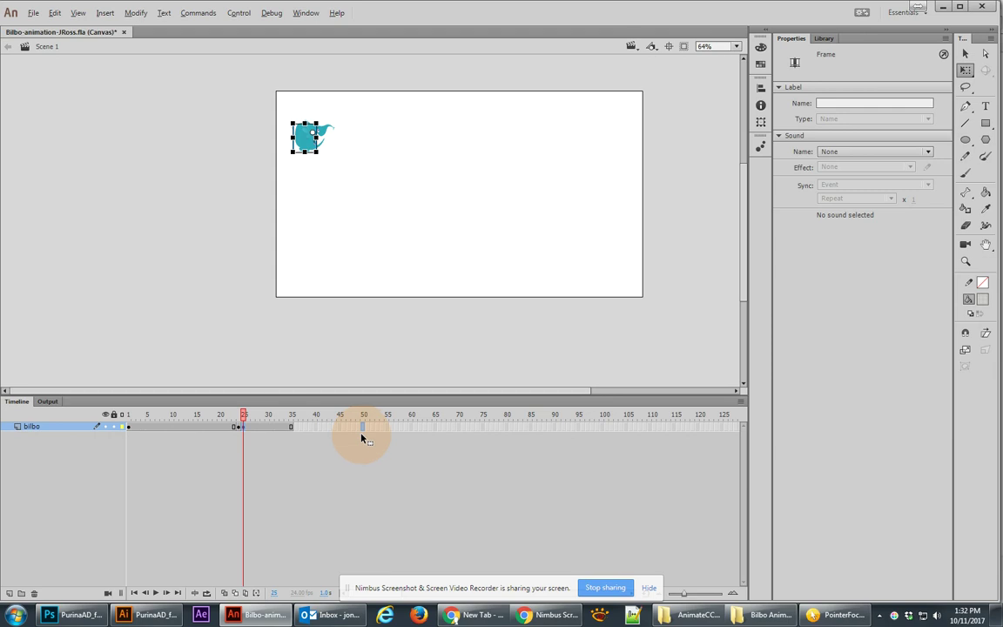
key(F6)
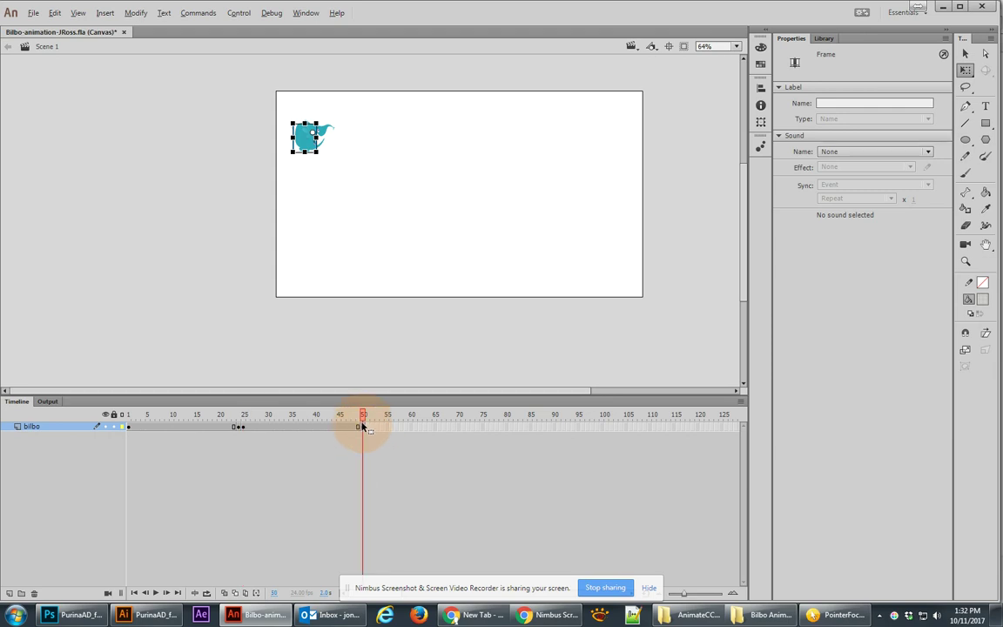
drag(311, 139, 607, 198)
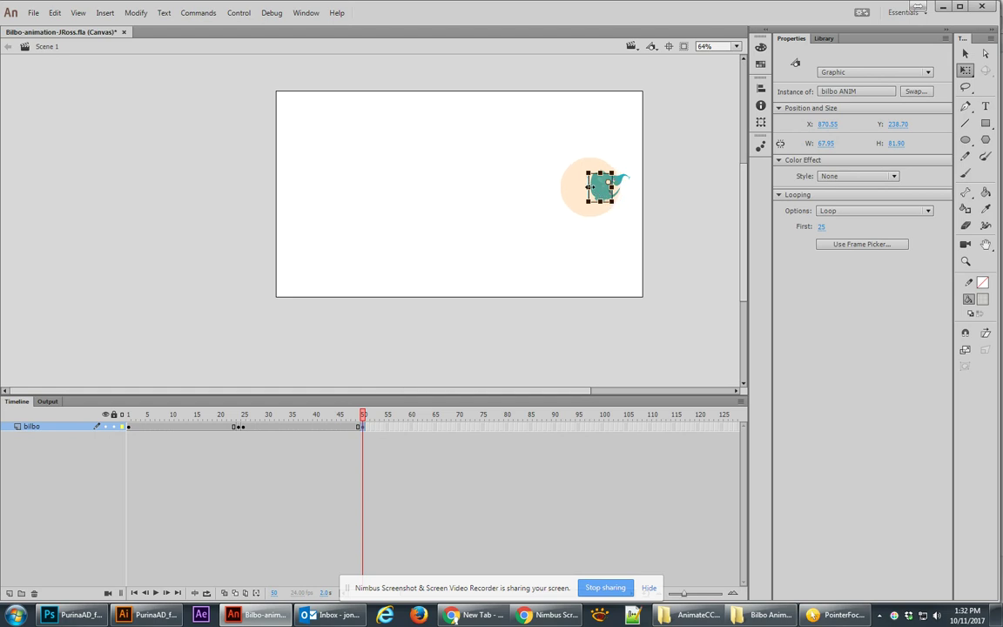
Add a frame 75 keyframe with the elephant moved to the stage's left side.
click(364, 428)
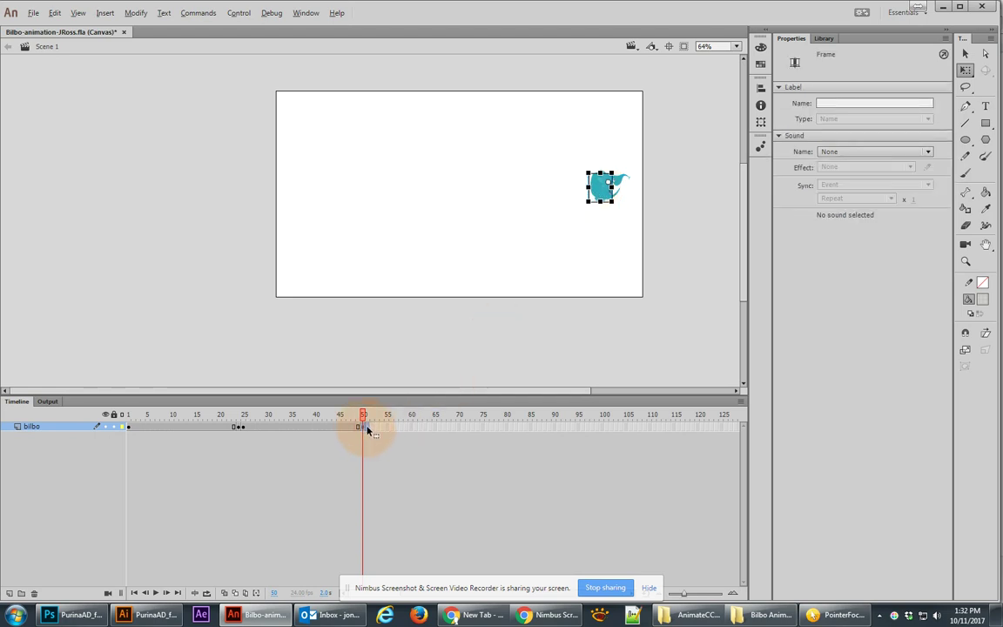
click(367, 428)
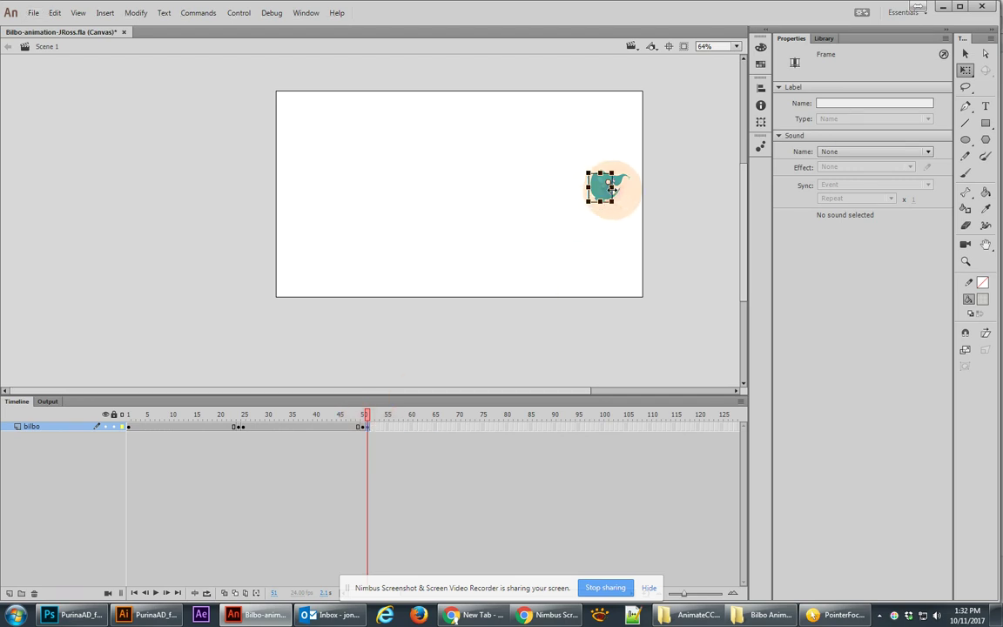
click(611, 186)
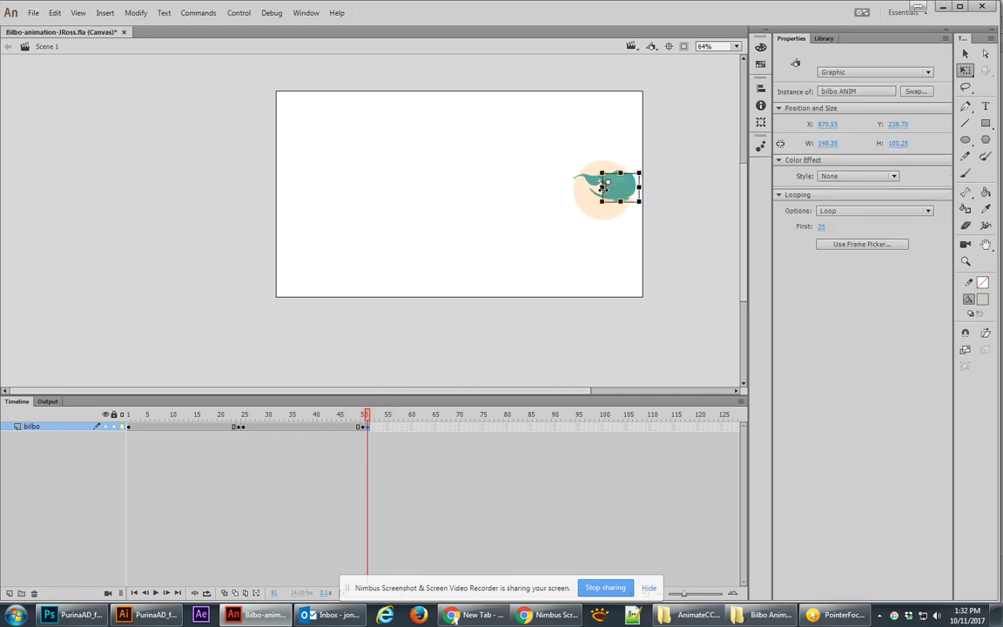
click(369, 427)
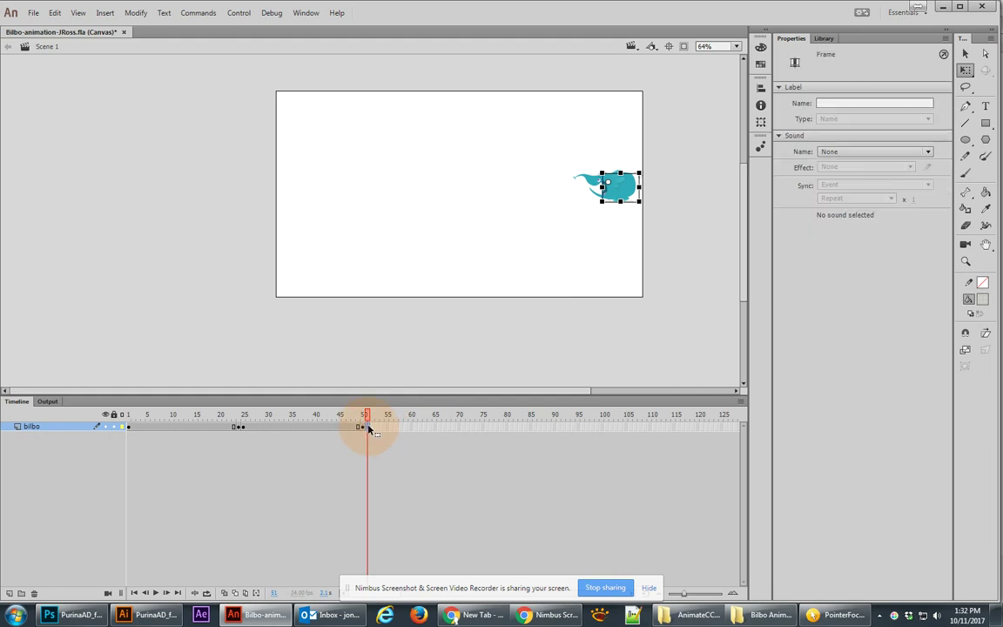
click(483, 426)
key(F6)
drag(608, 184, 380, 200)
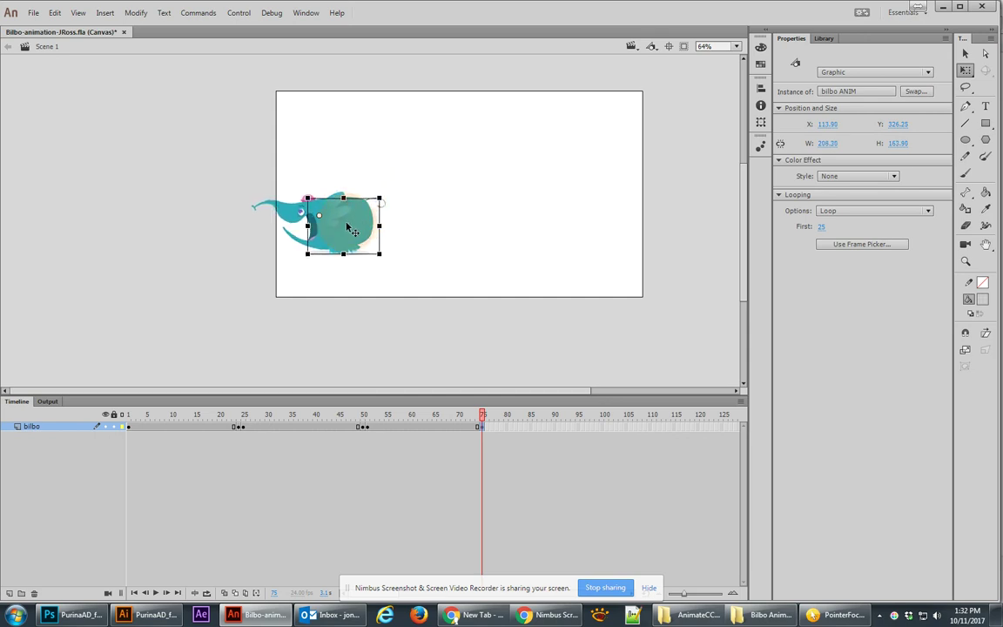
Flip the elephant at frame 76 so it faces right.
click(482, 427)
click(486, 426)
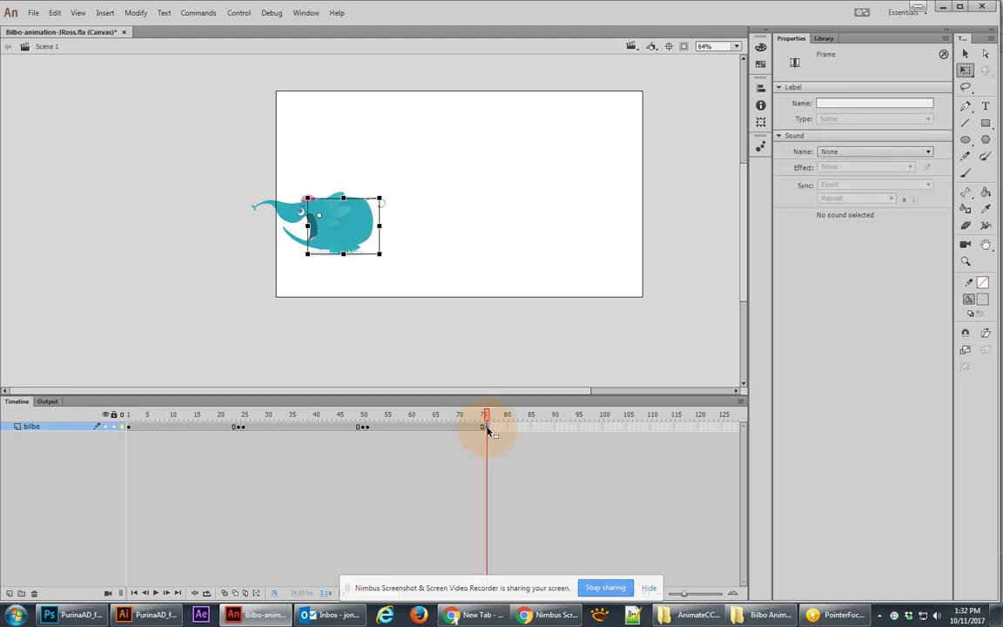
drag(483, 430, 480, 427)
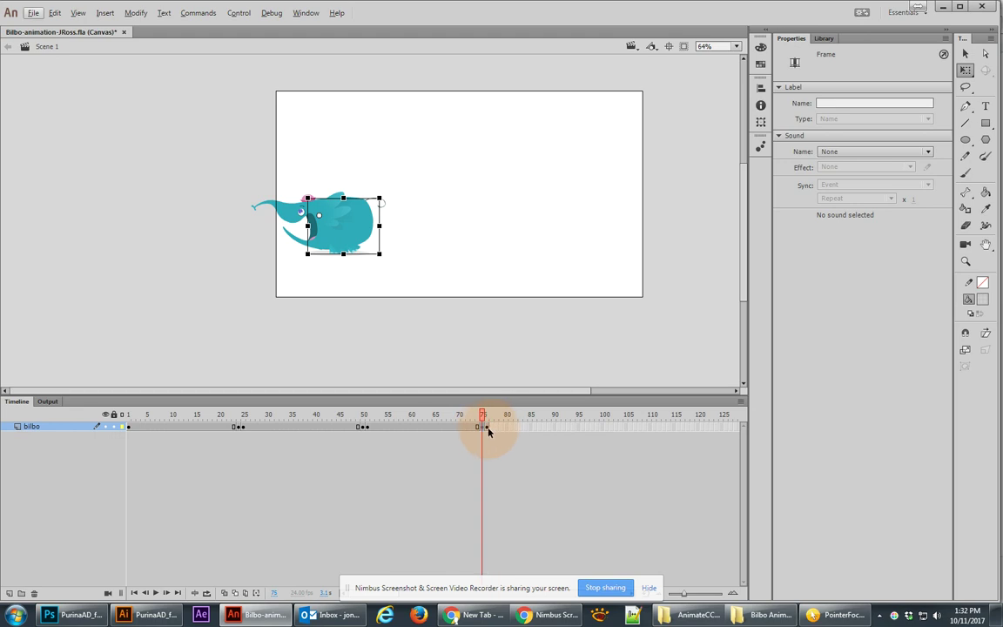
click(486, 428)
click(342, 241)
drag(379, 226, 329, 225)
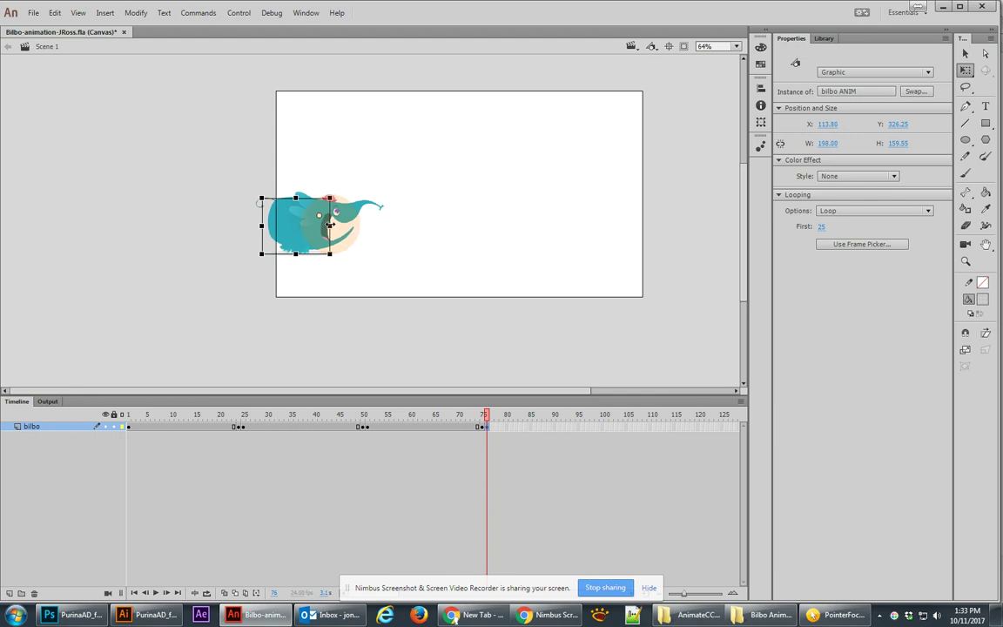
click(487, 428)
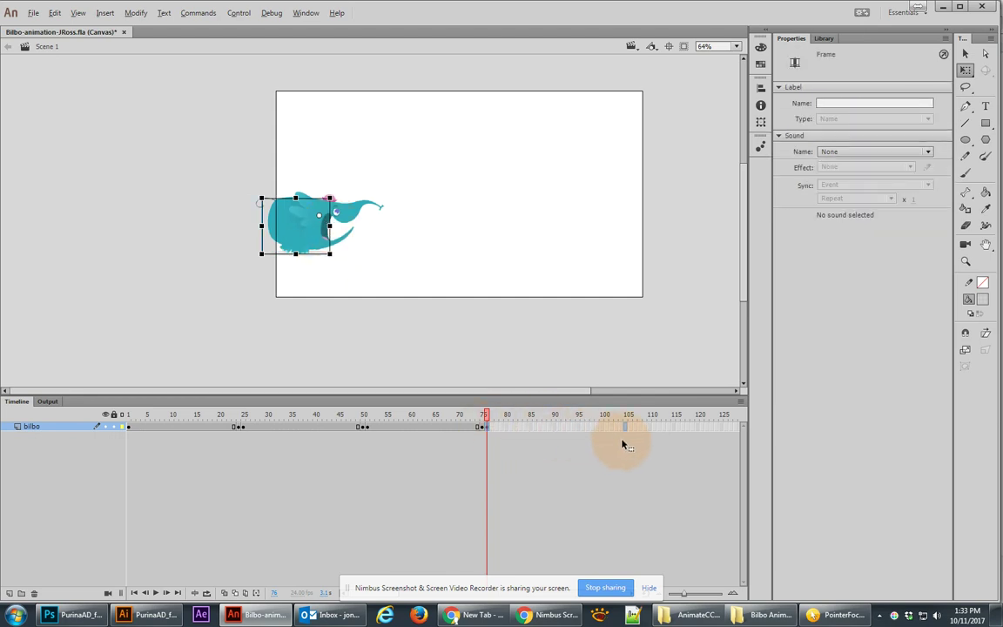
Add a frame 120 keyframe with the elephant moved right and enlarged to 622.05 × 442.15.
click(702, 428)
key(F6)
drag(305, 240, 550, 260)
drag(575, 219, 585, 204)
mouse_move(541, 274)
mouse_down()
mouse_move(548, 255)
mouse_move(549, 268)
mouse_up()
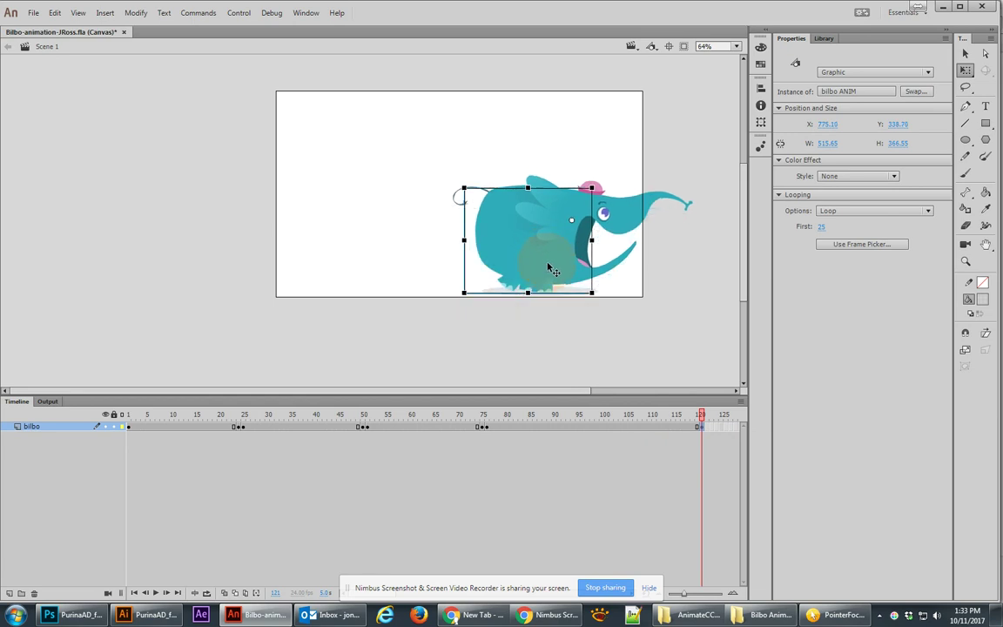
drag(592, 188, 599, 181)
drag(549, 276, 533, 259)
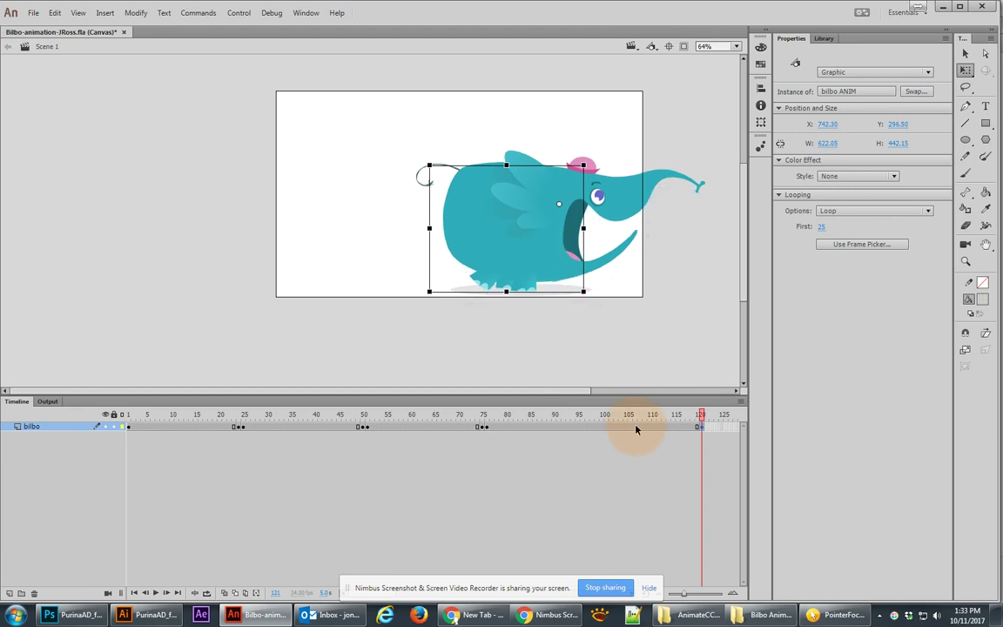
drag(636, 428, 179, 427)
Add classic tweens to the first two spans, frames 1–24 and 25–50.
right_click(178, 426)
click(215, 113)
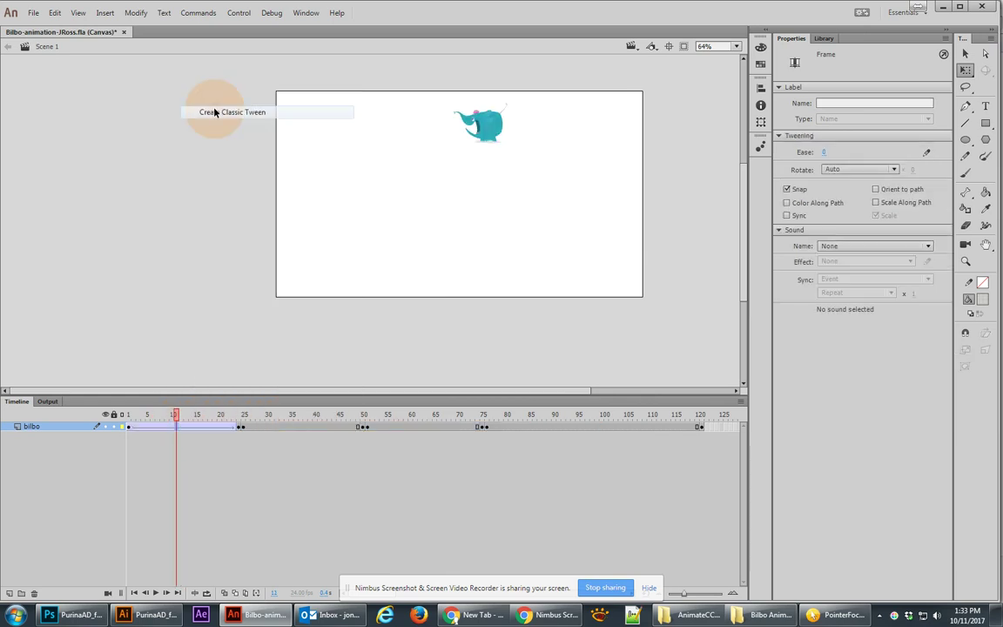
click(272, 427)
right_click(272, 429)
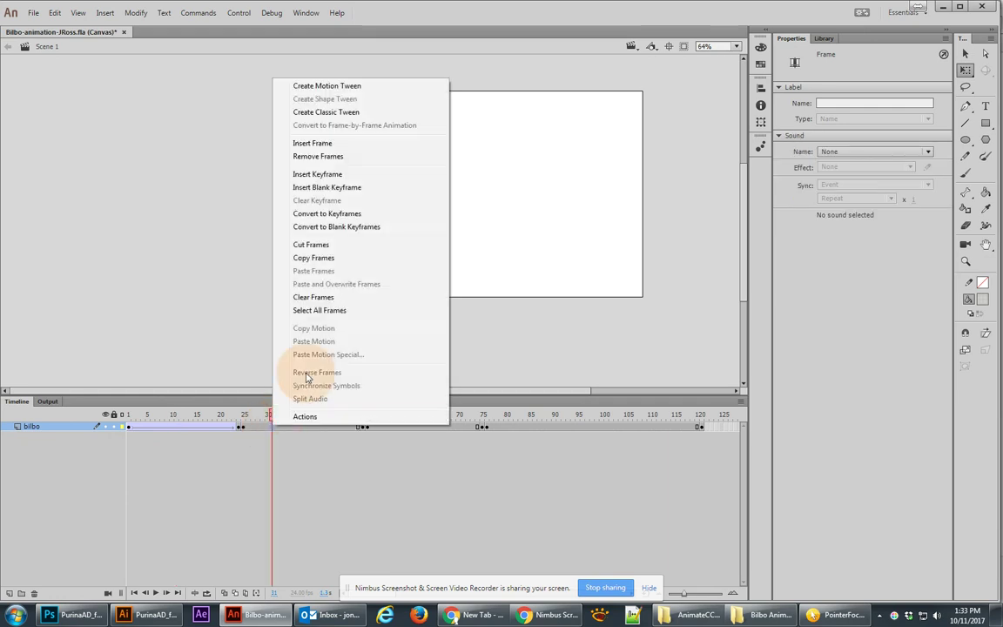
click(330, 113)
Add a classic tween to the final span through frame 120 and scrub back to preview it.
drag(443, 426, 601, 426)
right_click(601, 427)
click(440, 427)
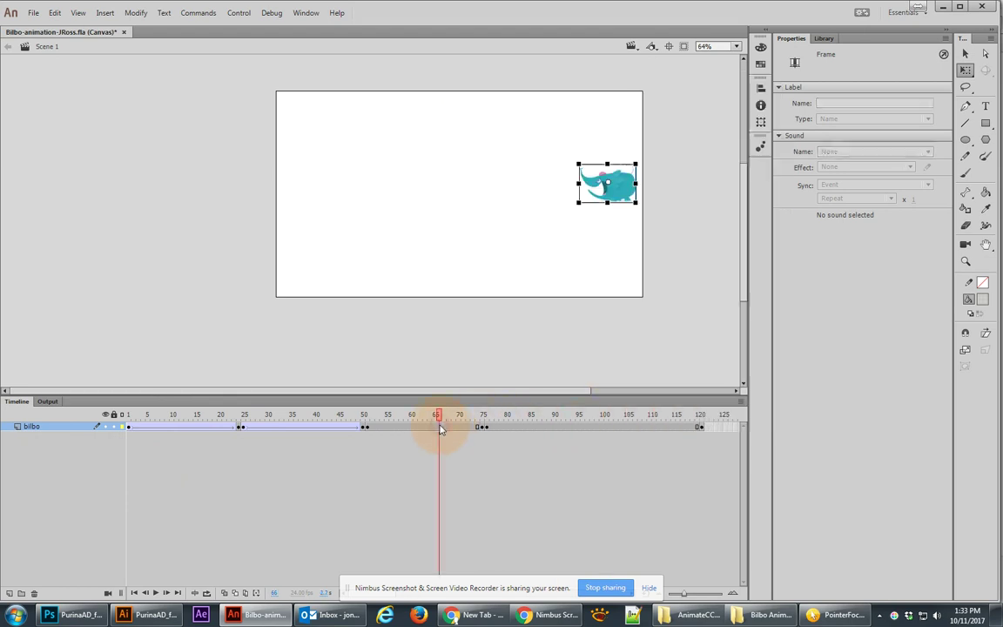
drag(585, 427, 411, 427)
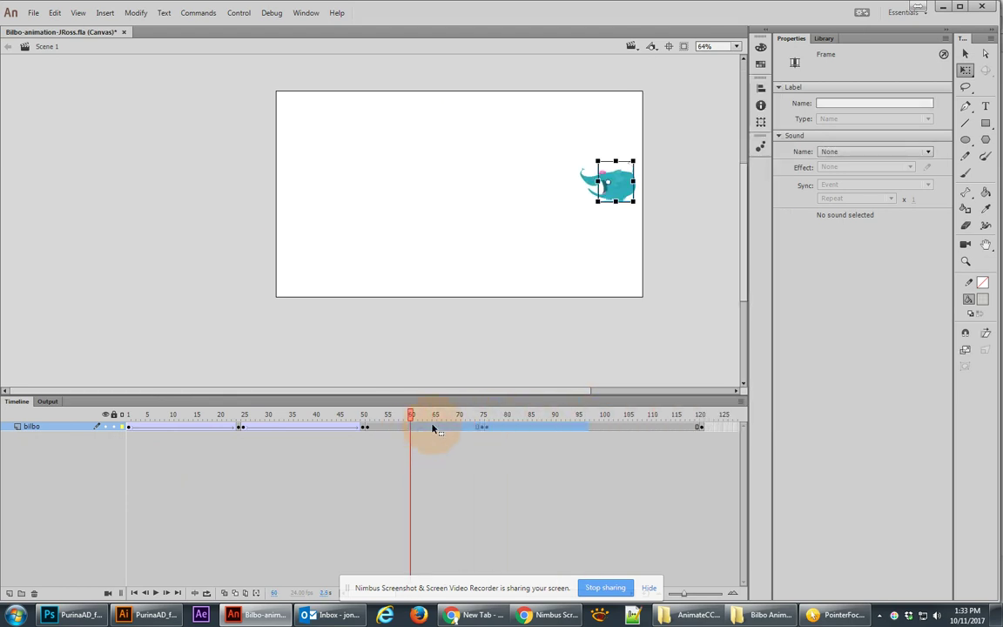
right_click(433, 427)
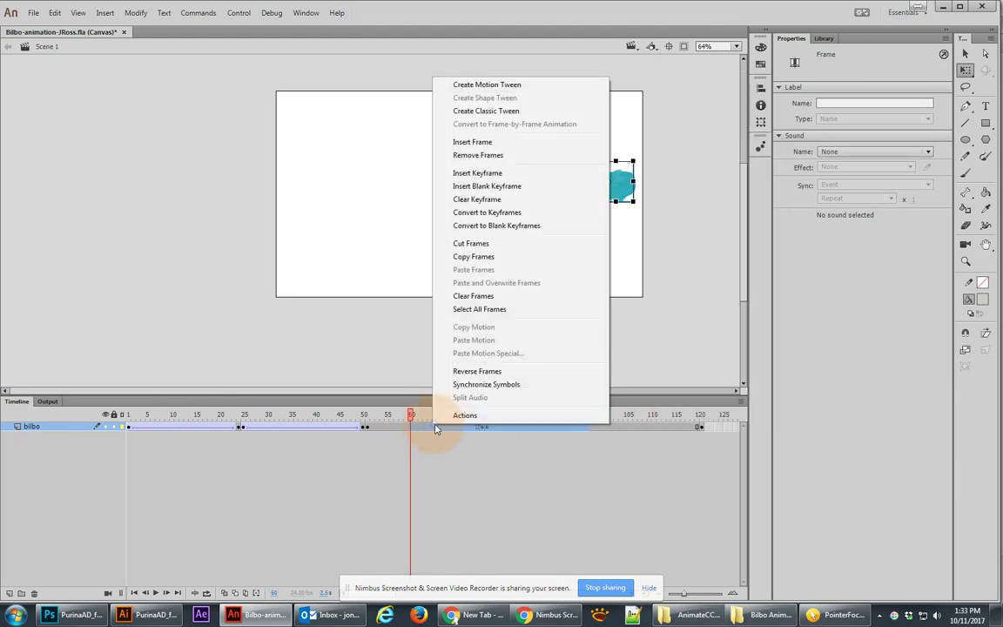
click(486, 111)
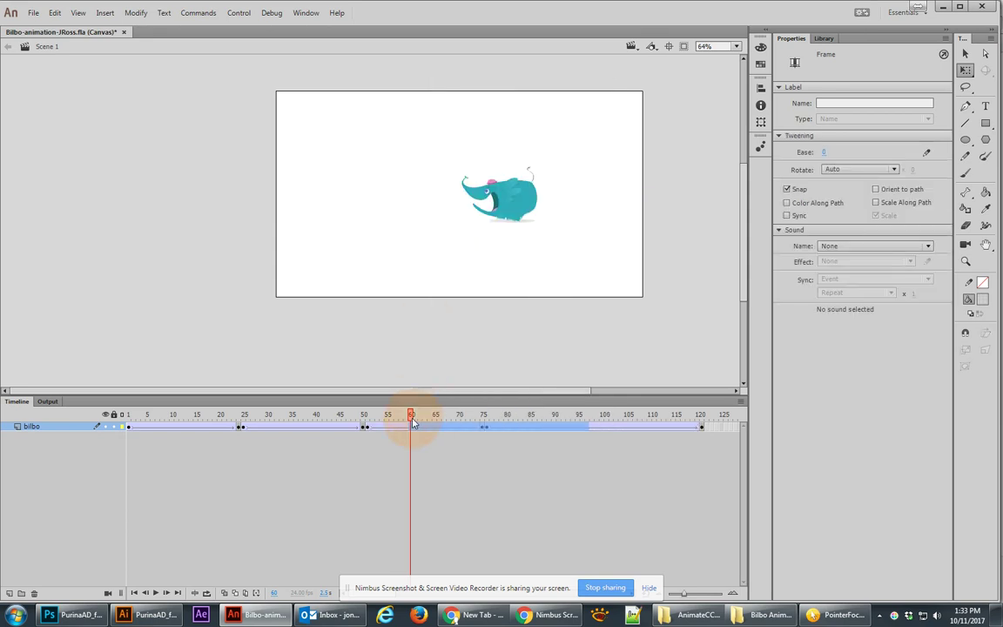
drag(413, 423, 250, 438)
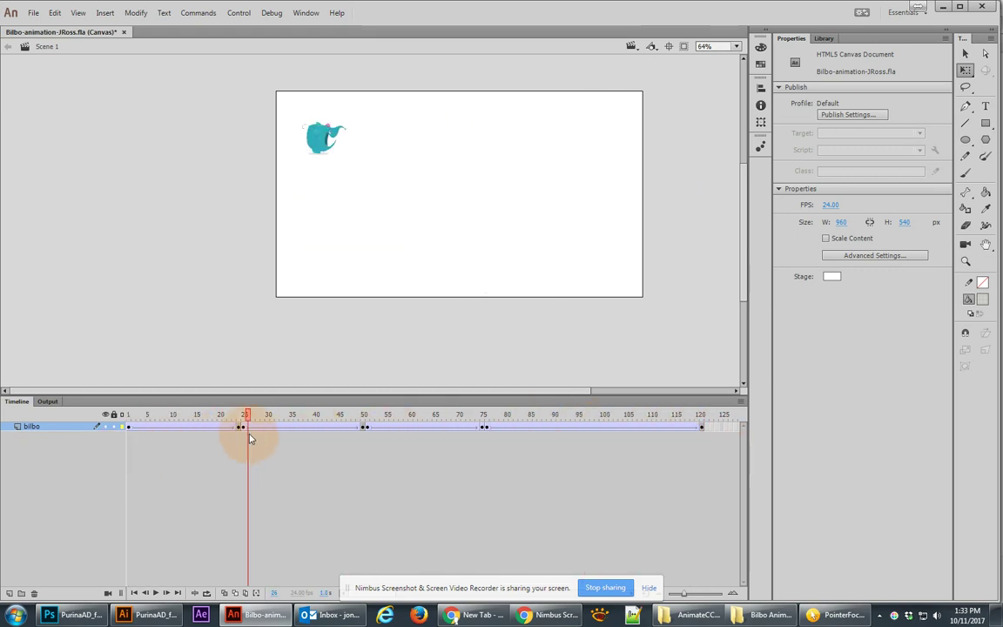
Double the elephant's size at frame 50.
click(317, 141)
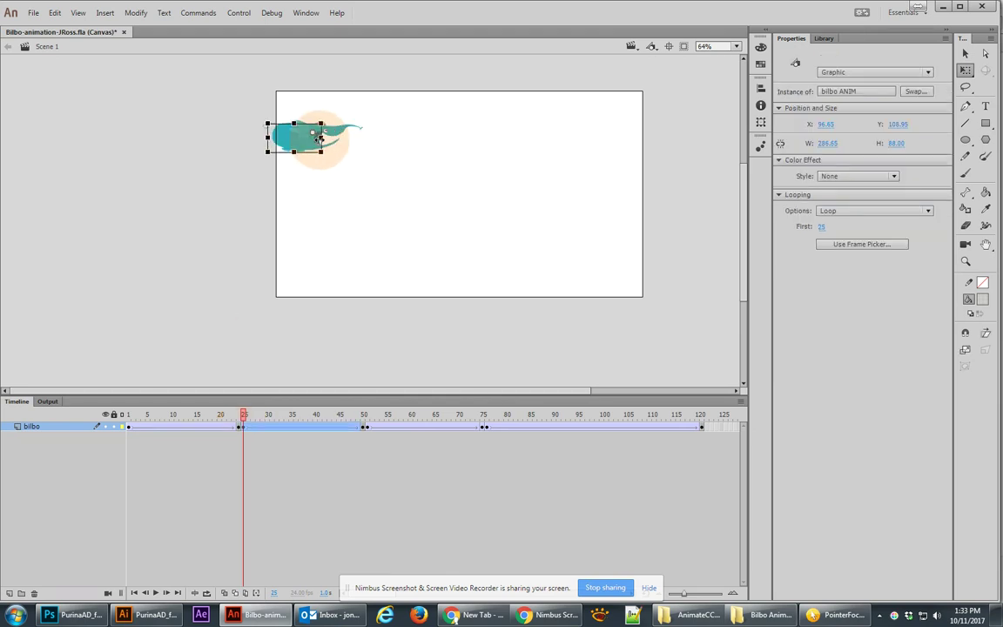
key(Caps_Lock)
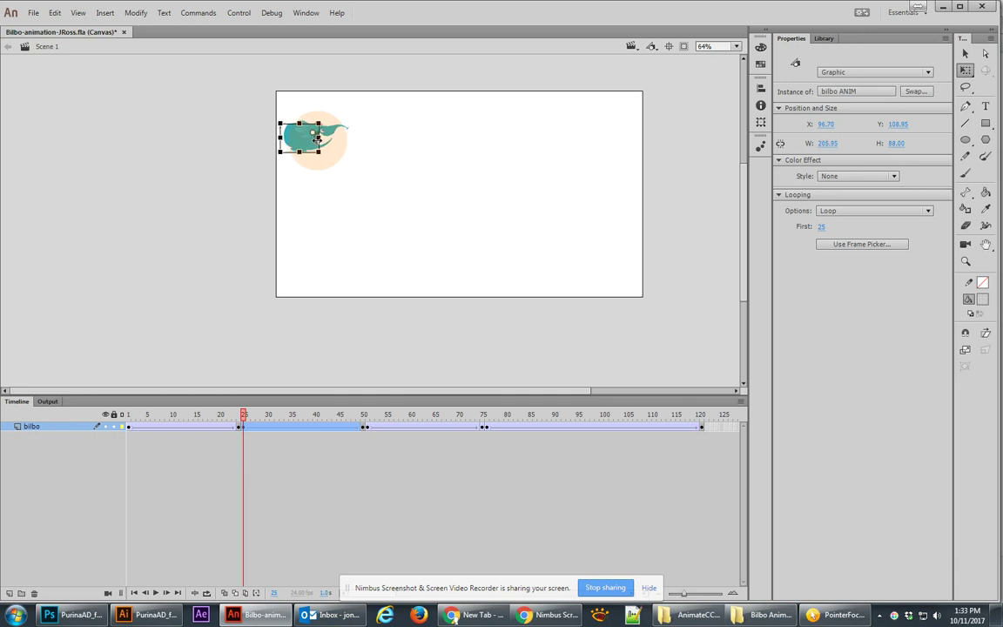
click(325, 226)
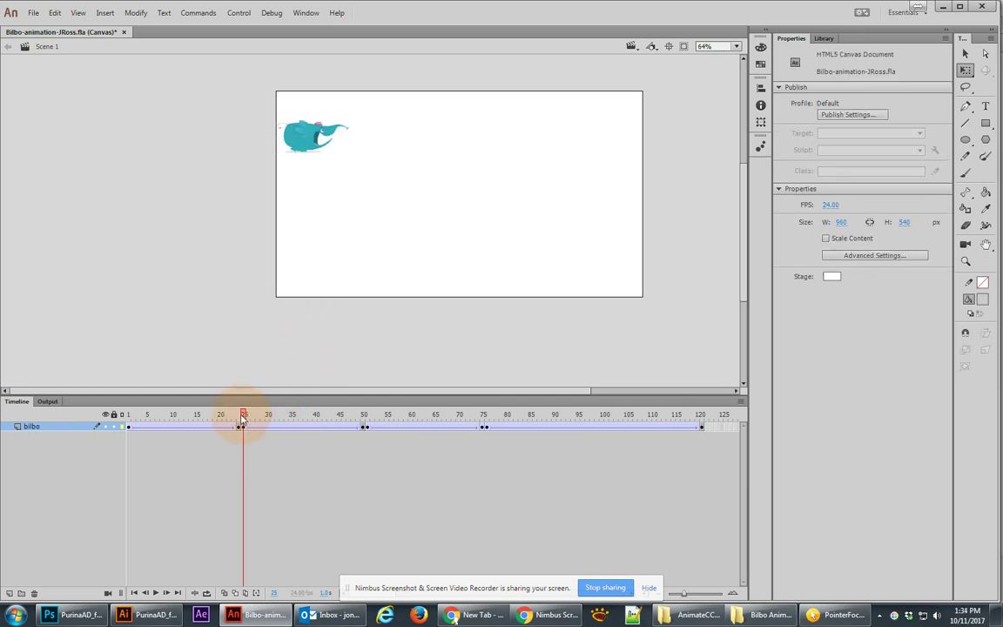
drag(243, 419, 362, 427)
click(600, 196)
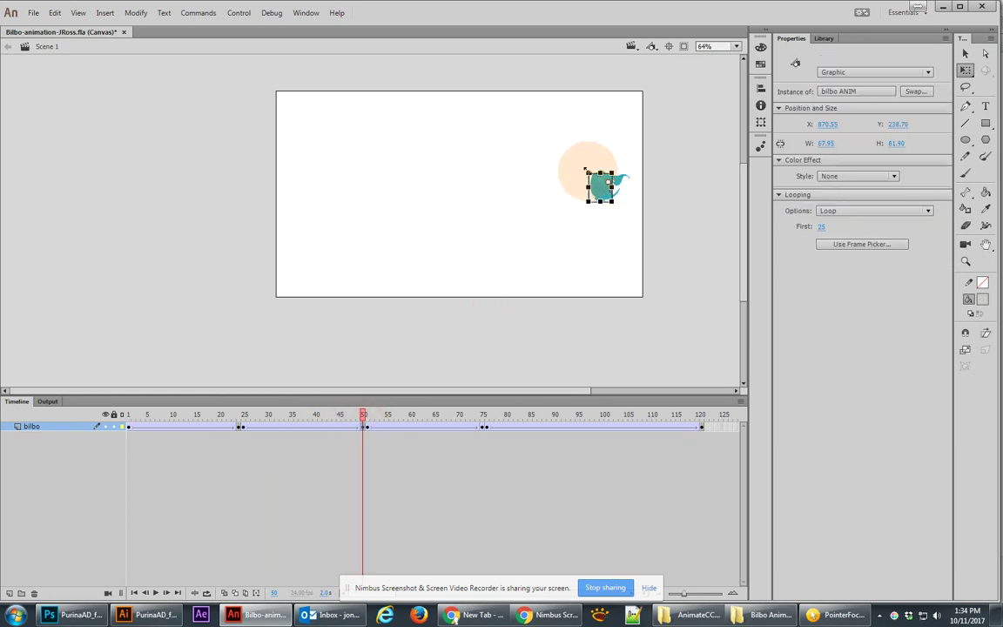
drag(586, 171, 550, 162)
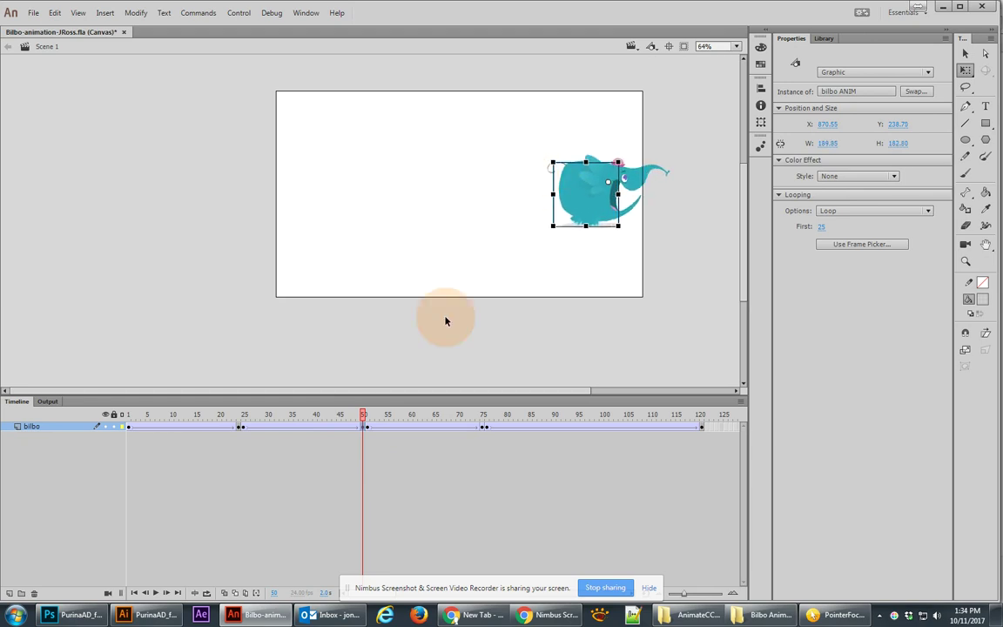
Mirror the elephant at frame 51, classic-tween frames 51–73, and save the .fla file.
click(364, 427)
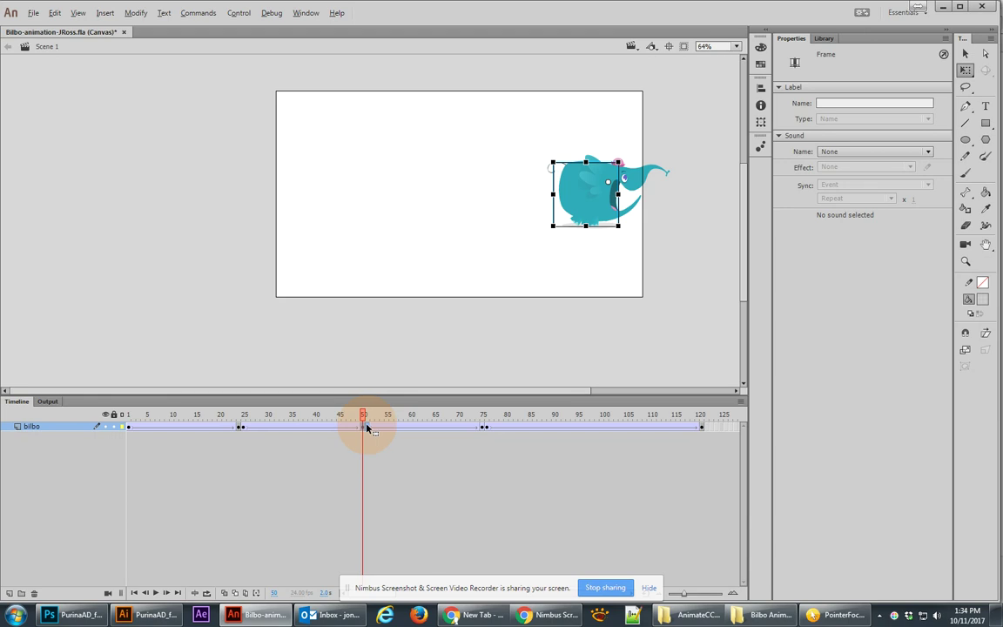
click(368, 427)
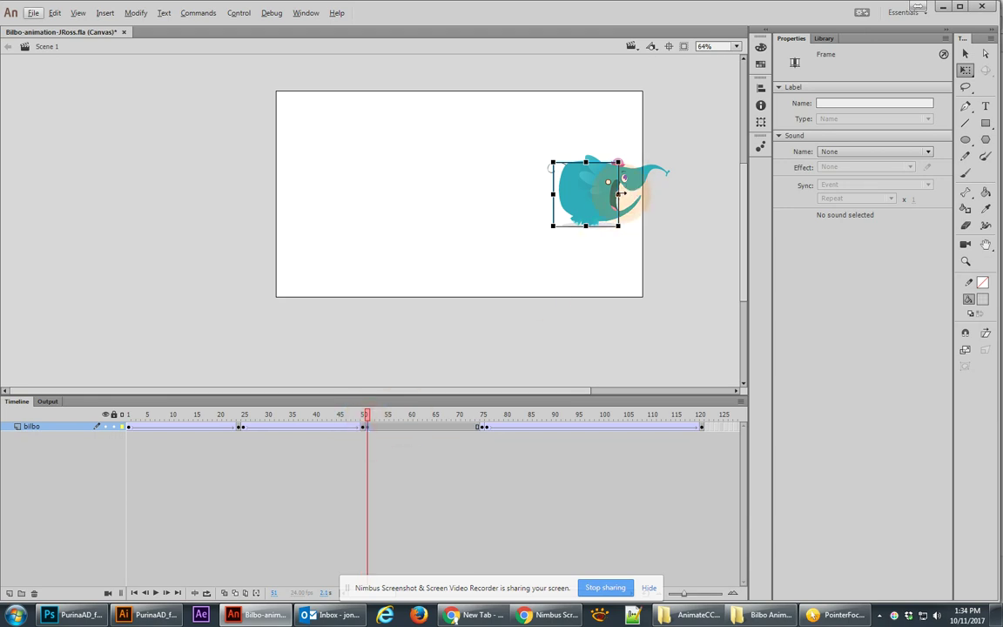
mouse_move(619, 194)
mouse_down()
mouse_move(594, 199)
mouse_move(605, 194)
mouse_move(614, 204)
mouse_up()
right_click(415, 428)
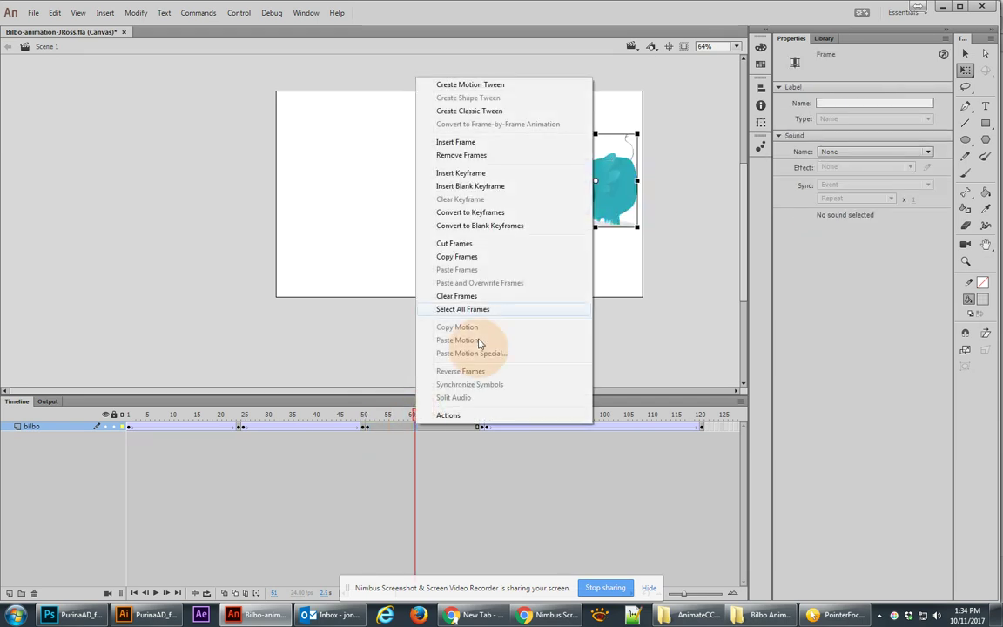
click(442, 105)
drag(398, 415, 126, 417)
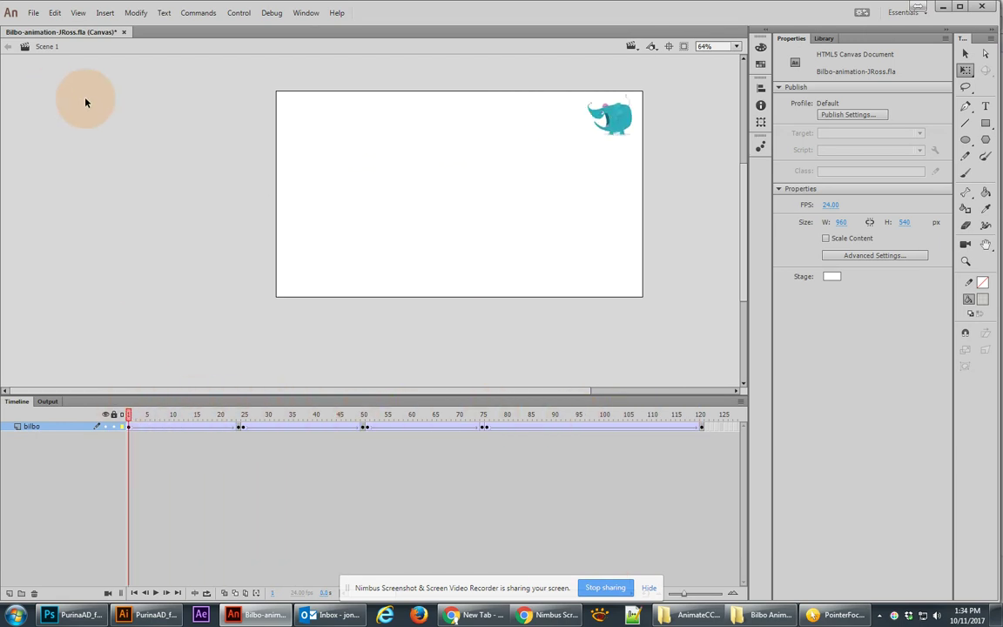
key(ctrl+s)
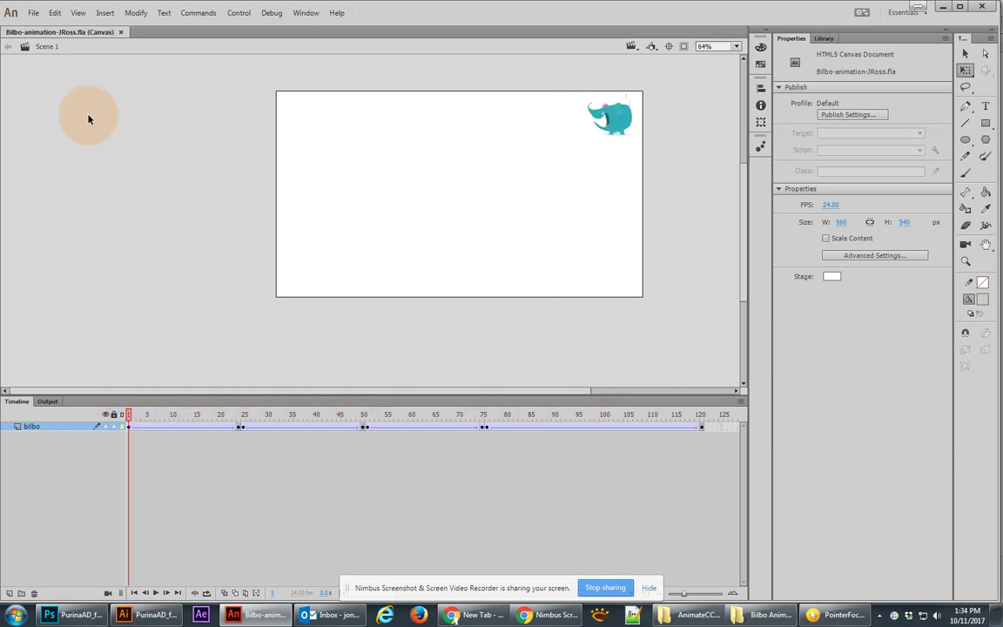